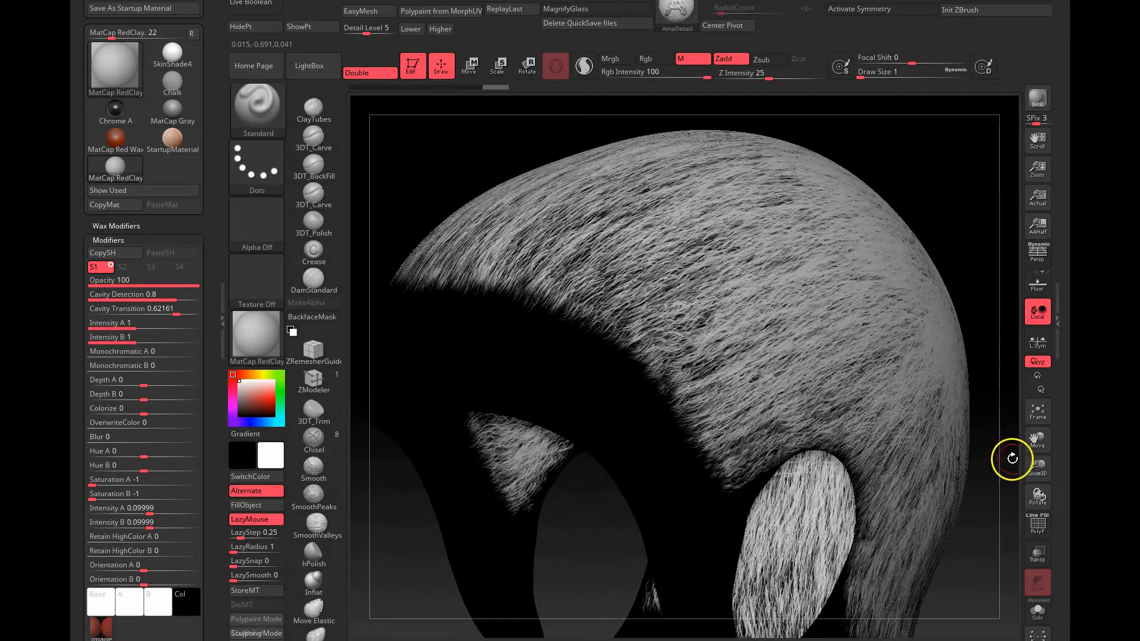
{"action": "left_click_drag", "start_coordinate": [1038, 440], "coordinate": [1038, 408]}
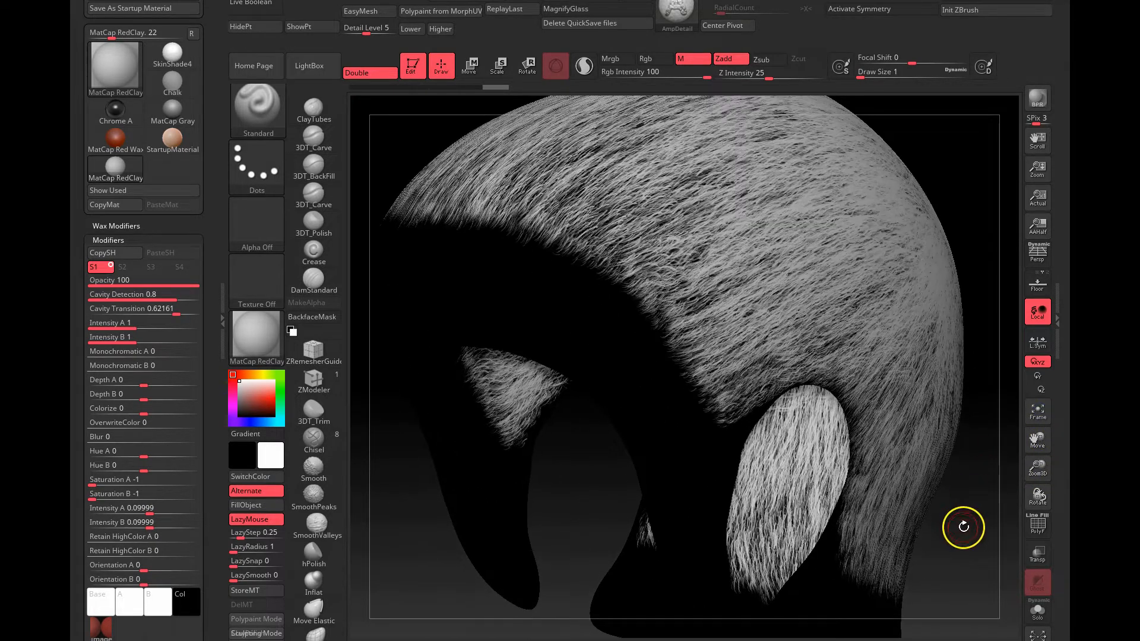
{"action": "left_click_drag", "start_coordinate": [962, 527], "coordinate": [1032, 467]}
{"action": "left_click", "coordinate": [1036, 417]}
{"action": "left_click_drag", "start_coordinate": [942, 496], "coordinate": [935, 498]}
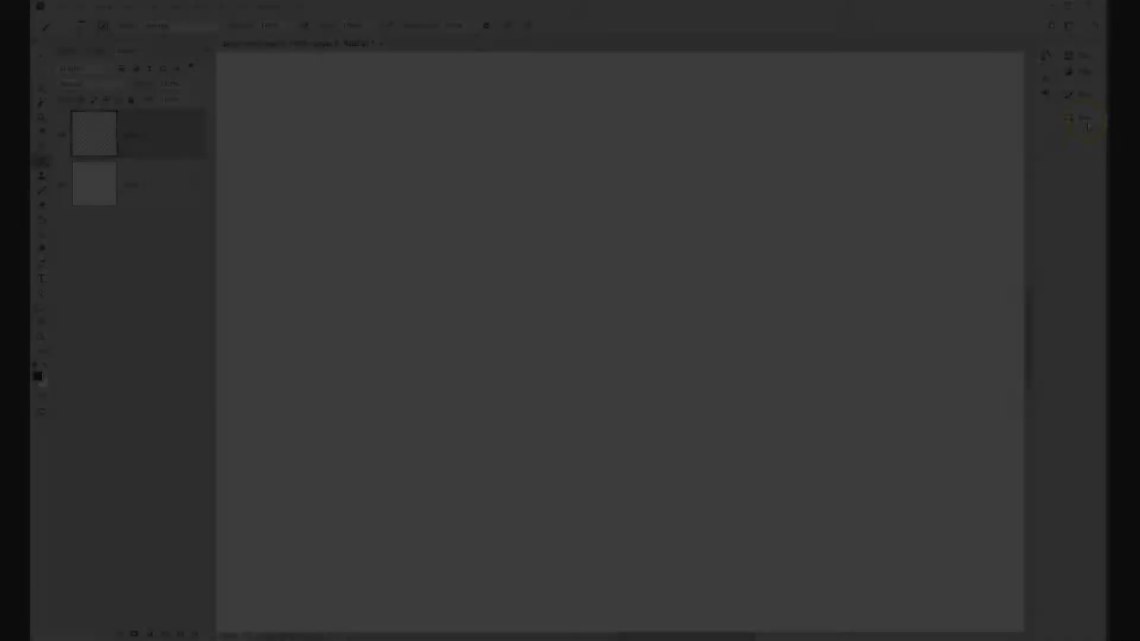
- Paint test columns of short hairs with the TransCap Hair 01 Bis brush across the canvas's upper area, enlarging the brush to 50 px
{"action": "left_click", "coordinate": [1084, 117]}
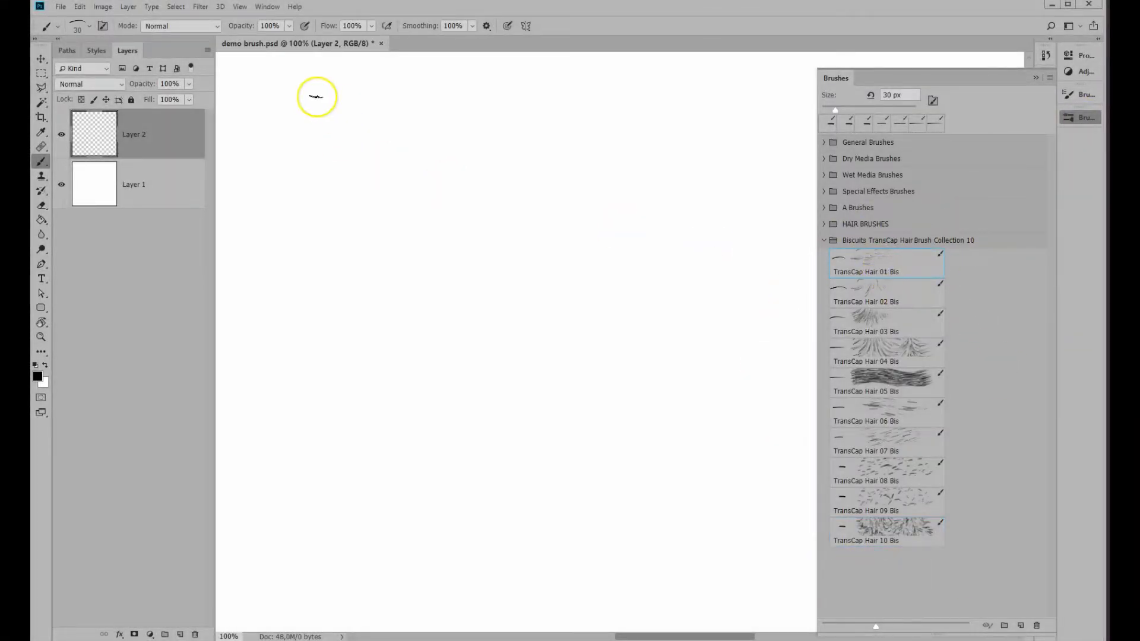
{"action": "left_click", "coordinate": [267, 121]}
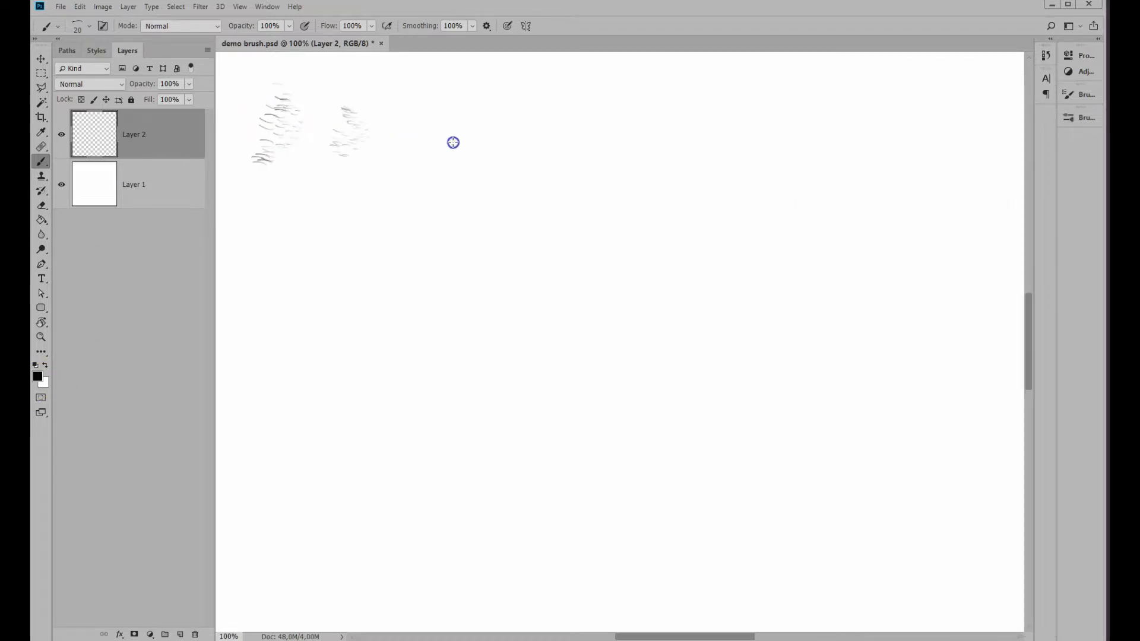
{"action": "key", "text": "bracketright"}
{"action": "key", "text": "bracketright"}
{"action": "key", "text": "bracketright"}
{"action": "key", "text": "bracketright"}
{"action": "left_click_drag", "start_coordinate": [406, 145], "coordinate": [545, 153]}
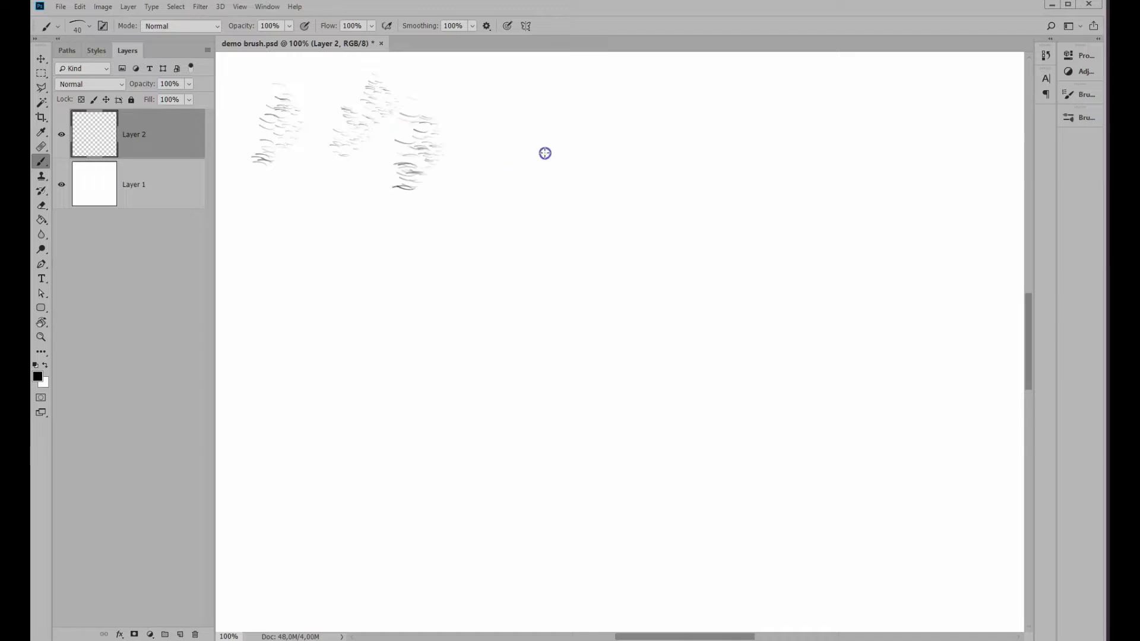
{"action": "mouse_move", "coordinate": [472, 125]}
{"action": "left_mouse_down"}
{"action": "mouse_move", "coordinate": [572, 125]}
{"action": "mouse_move", "coordinate": [547, 143]}
{"action": "mouse_move", "coordinate": [565, 126]}
{"action": "left_mouse_up"}
- Paint sample hair patches with TransCap Hair 02 Bis, and a short band and a ring below with TransCap Hair 03 Bis
{"action": "left_click", "coordinate": [1080, 117]}
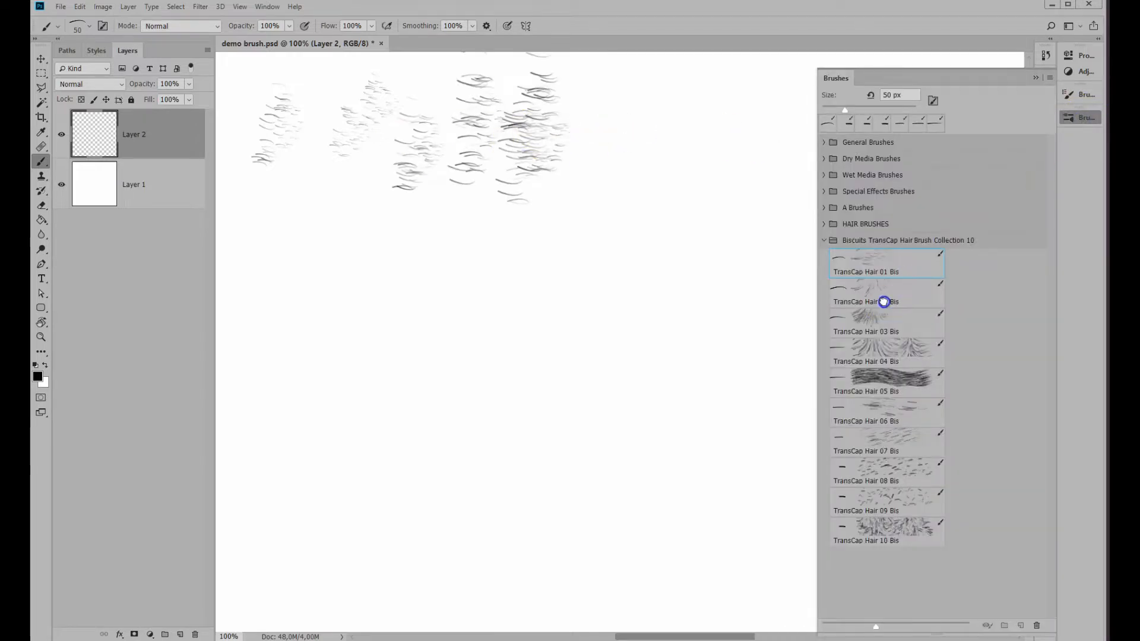
{"action": "mouse_move", "coordinate": [609, 111]}
{"action": "left_mouse_down"}
{"action": "mouse_move", "coordinate": [728, 119]}
{"action": "mouse_move", "coordinate": [718, 130]}
{"action": "mouse_move", "coordinate": [738, 112]}
{"action": "mouse_move", "coordinate": [783, 120]}
{"action": "mouse_move", "coordinate": [857, 181]}
{"action": "mouse_move", "coordinate": [911, 120]}
{"action": "mouse_move", "coordinate": [965, 89]}
{"action": "mouse_move", "coordinate": [887, 239]}
{"action": "mouse_move", "coordinate": [786, 170]}
{"action": "mouse_move", "coordinate": [701, 195]}
{"action": "left_mouse_up"}
{"action": "left_click", "coordinate": [1081, 118]}
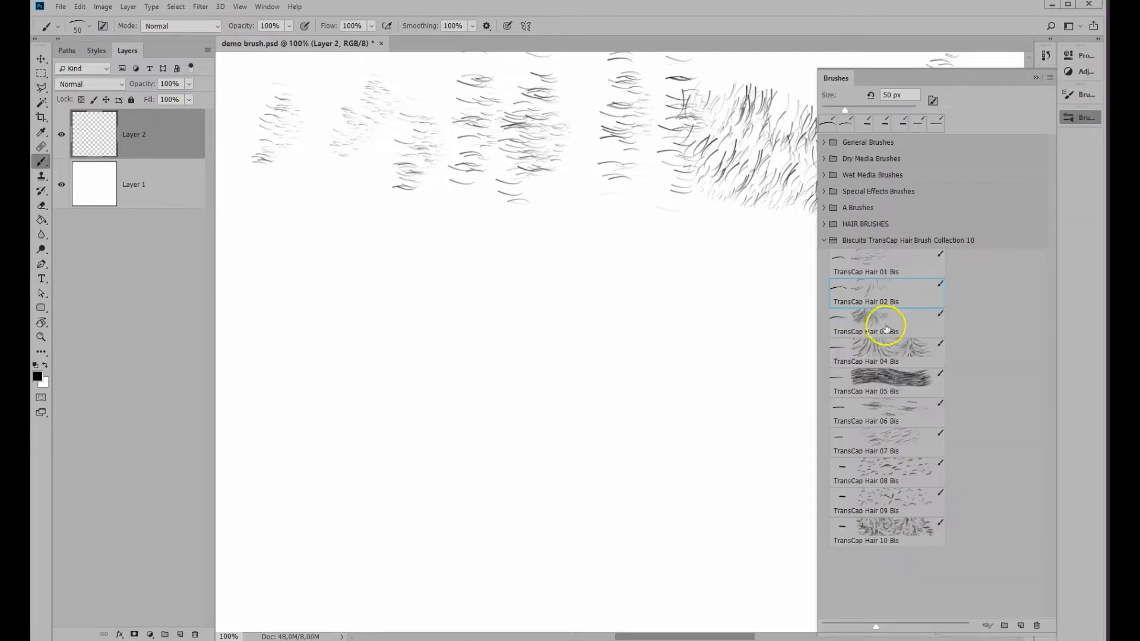
{"action": "mouse_move", "coordinate": [292, 241]}
{"action": "left_mouse_down"}
{"action": "mouse_move", "coordinate": [252, 250]}
{"action": "mouse_move", "coordinate": [321, 224]}
{"action": "mouse_move", "coordinate": [283, 254]}
{"action": "mouse_move", "coordinate": [342, 232]}
{"action": "mouse_move", "coordinate": [306, 269]}
{"action": "left_mouse_up"}
{"action": "mouse_move", "coordinate": [410, 240]}
{"action": "left_mouse_down"}
{"action": "mouse_move", "coordinate": [352, 278]}
{"action": "mouse_move", "coordinate": [355, 334]}
{"action": "mouse_move", "coordinate": [379, 252]}
{"action": "mouse_move", "coordinate": [364, 264]}
{"action": "mouse_move", "coordinate": [350, 338]}
{"action": "mouse_move", "coordinate": [370, 267]}
{"action": "mouse_move", "coordinate": [377, 323]}
{"action": "mouse_move", "coordinate": [422, 336]}
{"action": "mouse_move", "coordinate": [416, 311]}
{"action": "mouse_move", "coordinate": [443, 310]}
{"action": "mouse_move", "coordinate": [474, 237]}
{"action": "mouse_move", "coordinate": [459, 257]}
{"action": "mouse_move", "coordinate": [445, 220]}
{"action": "mouse_move", "coordinate": [426, 228]}
{"action": "mouse_move", "coordinate": [405, 299]}
{"action": "left_mouse_up"}
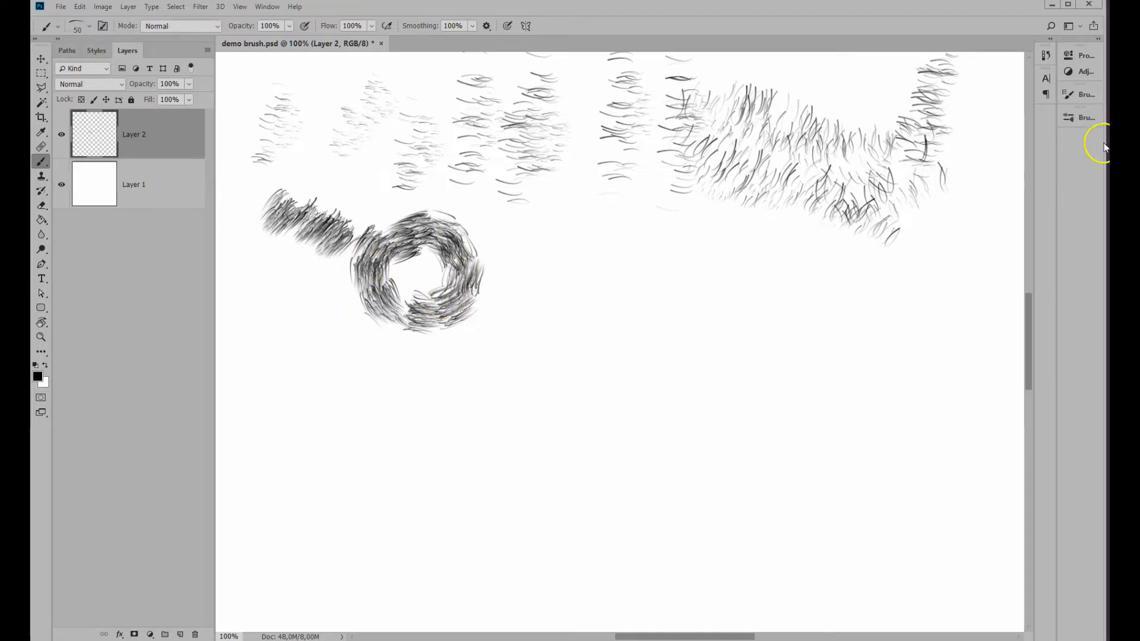
- Set the brush's Scatter to 278% and paint a wide hair patch beside the dark ring
{"action": "left_click", "coordinate": [1087, 93]}
{"action": "left_click", "coordinate": [852, 156]}
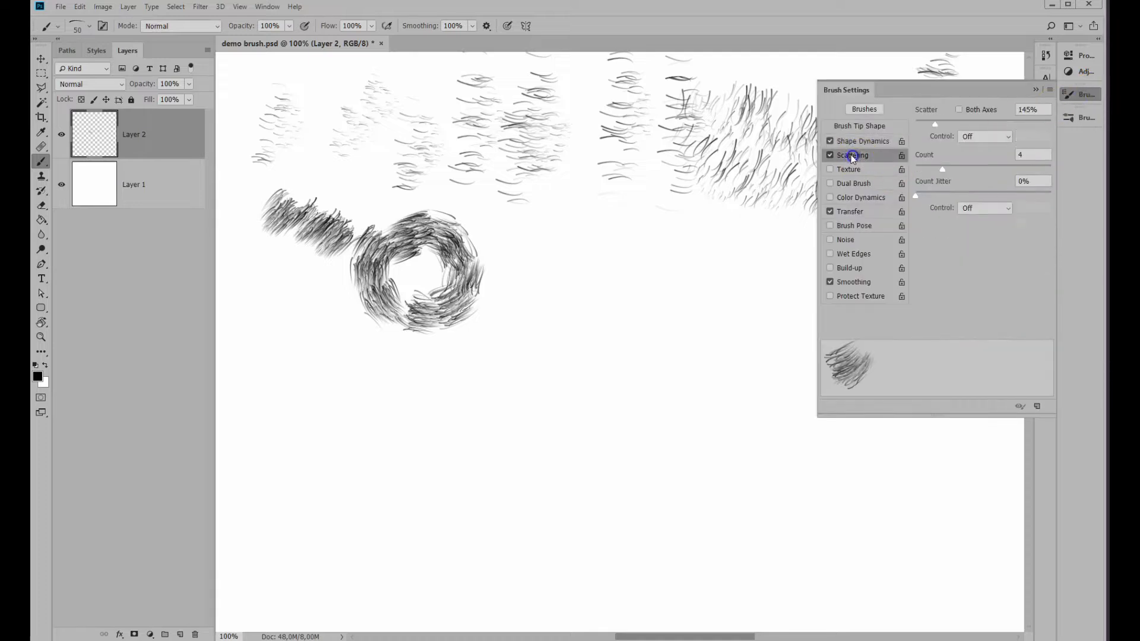
{"action": "left_click_drag", "start_coordinate": [946, 122], "coordinate": [953, 126]}
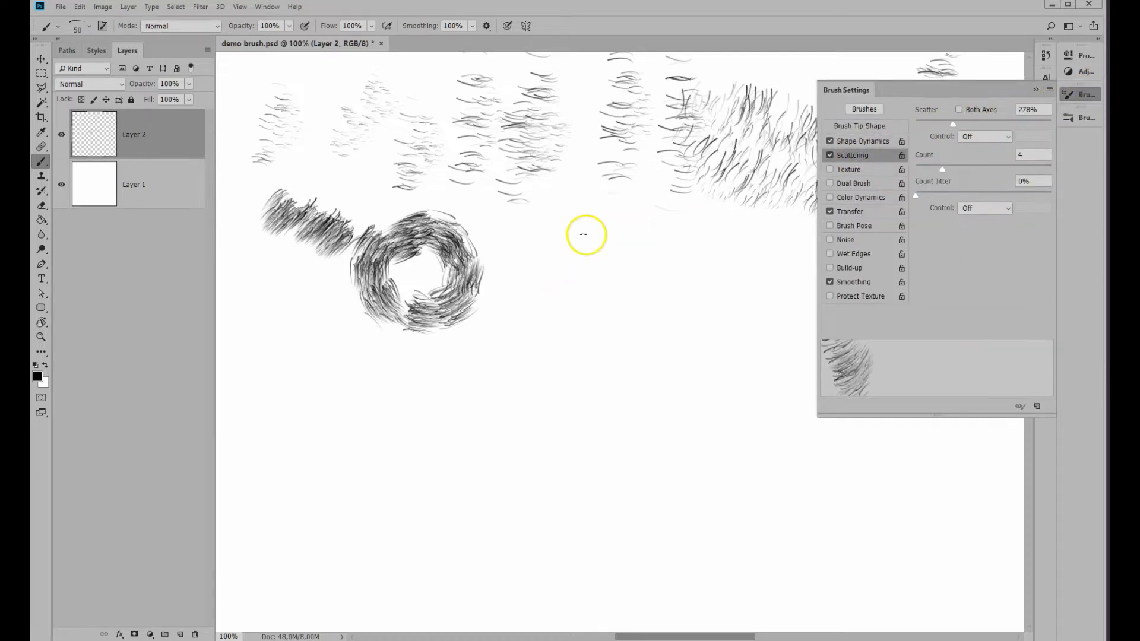
{"action": "mouse_move", "coordinate": [586, 235]}
{"action": "left_mouse_down"}
{"action": "mouse_move", "coordinate": [579, 255]}
{"action": "mouse_move", "coordinate": [649, 369]}
{"action": "mouse_move", "coordinate": [594, 315]}
{"action": "left_mouse_up"}
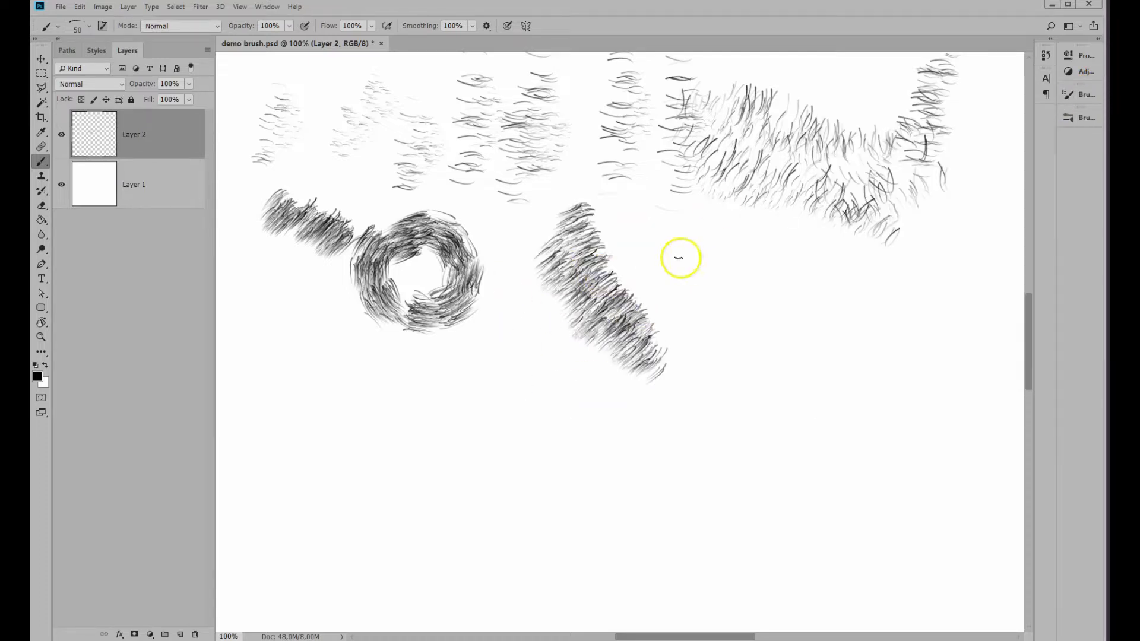
{"action": "mouse_move", "coordinate": [680, 258]}
{"action": "left_mouse_down"}
{"action": "mouse_move", "coordinate": [604, 354]}
{"action": "mouse_move", "coordinate": [611, 221]}
{"action": "mouse_move", "coordinate": [565, 251]}
{"action": "mouse_move", "coordinate": [631, 258]}
{"action": "mouse_move", "coordinate": [677, 316]}
{"action": "mouse_move", "coordinate": [719, 321]}
{"action": "left_mouse_up"}
- Raise the scattering Count to 8 and paint a denser hair band below the wide patch
{"action": "left_click", "coordinate": [1078, 94]}
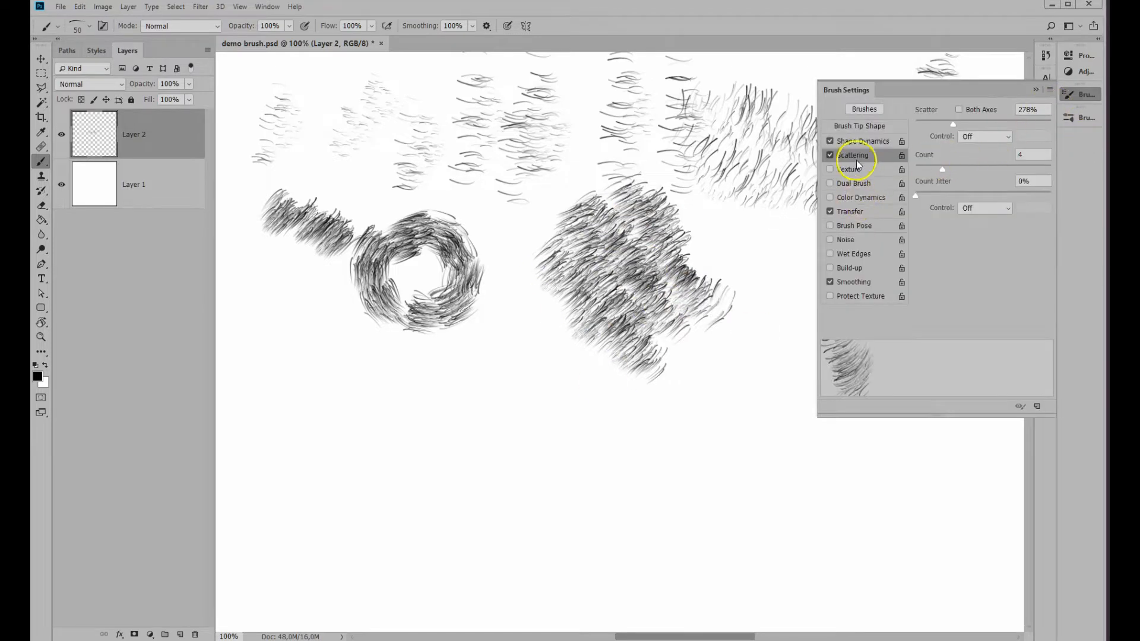
{"action": "left_click_drag", "start_coordinate": [943, 170], "coordinate": [978, 170]}
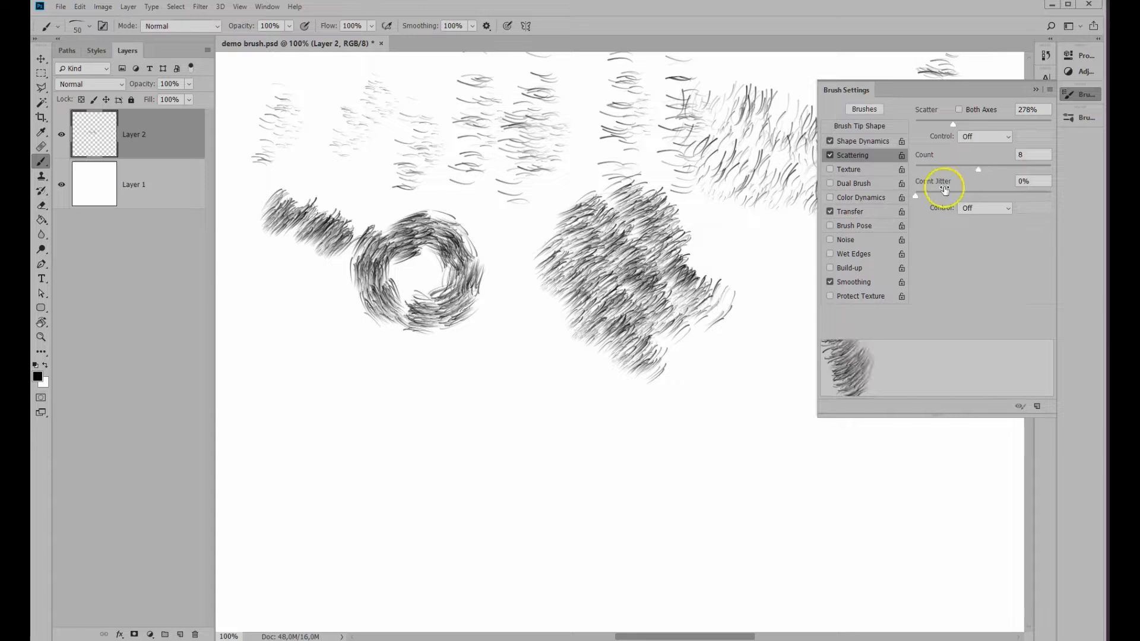
{"action": "mouse_move", "coordinate": [695, 351]}
{"action": "left_mouse_down"}
{"action": "mouse_move", "coordinate": [721, 378]}
{"action": "mouse_move", "coordinate": [761, 362]}
{"action": "mouse_move", "coordinate": [834, 386]}
{"action": "mouse_move", "coordinate": [804, 403]}
{"action": "left_mouse_up"}
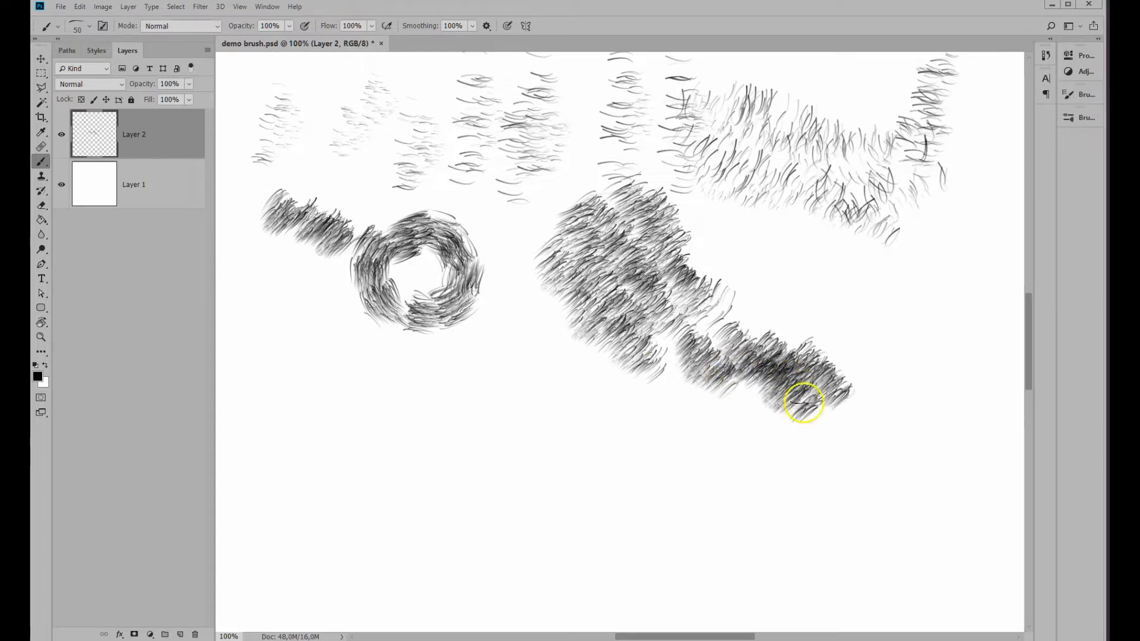
- Lower the scattering Count to 1 and paint sparse hairs around the edges of the dense band
{"action": "left_click", "coordinate": [1090, 95]}
{"action": "left_click_drag", "start_coordinate": [981, 170], "coordinate": [858, 186]}
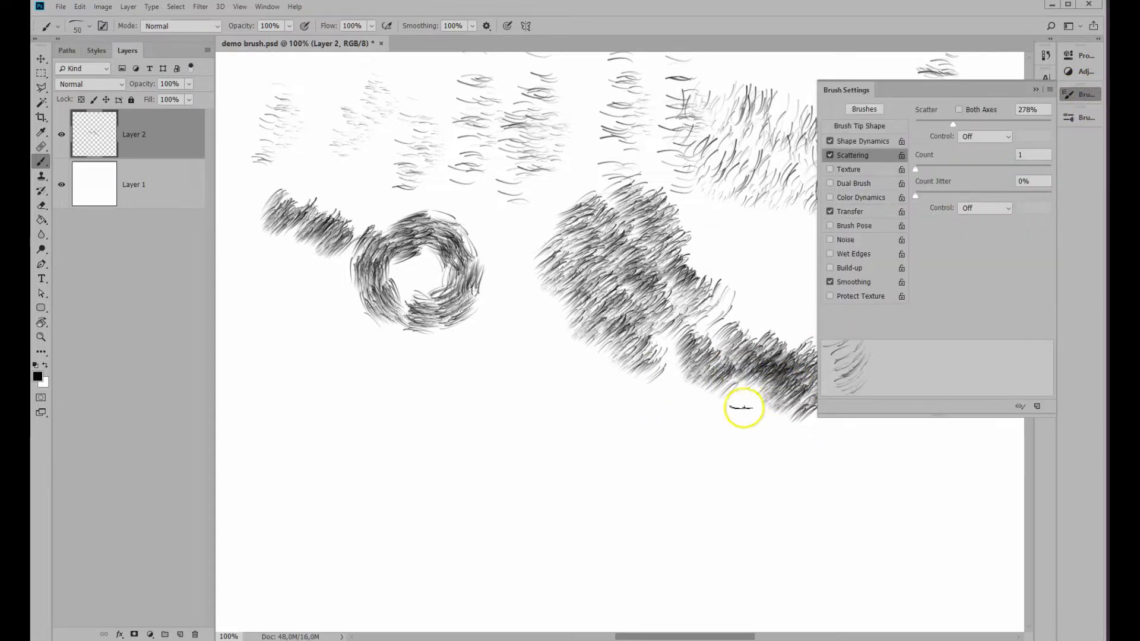
{"action": "left_click_drag", "start_coordinate": [744, 408], "coordinate": [882, 418]}
{"action": "left_click_drag", "start_coordinate": [829, 337], "coordinate": [861, 367]}
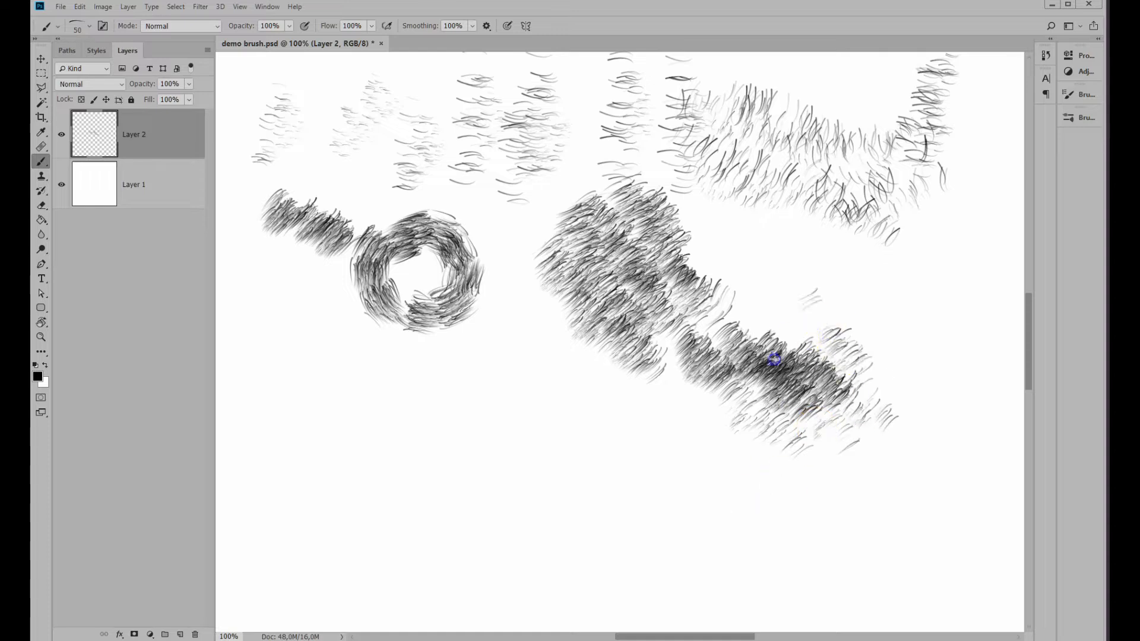
{"action": "mouse_move", "coordinate": [775, 360]}
{"action": "left_mouse_down"}
{"action": "mouse_move", "coordinate": [746, 351]}
{"action": "mouse_move", "coordinate": [742, 406]}
{"action": "left_mouse_up"}
- Paint a large diagonal hair patch and a concentric ring with the TransCap Hair 04 Bis brush, reducing its size to 30 px
{"action": "left_click", "coordinate": [1087, 117]}
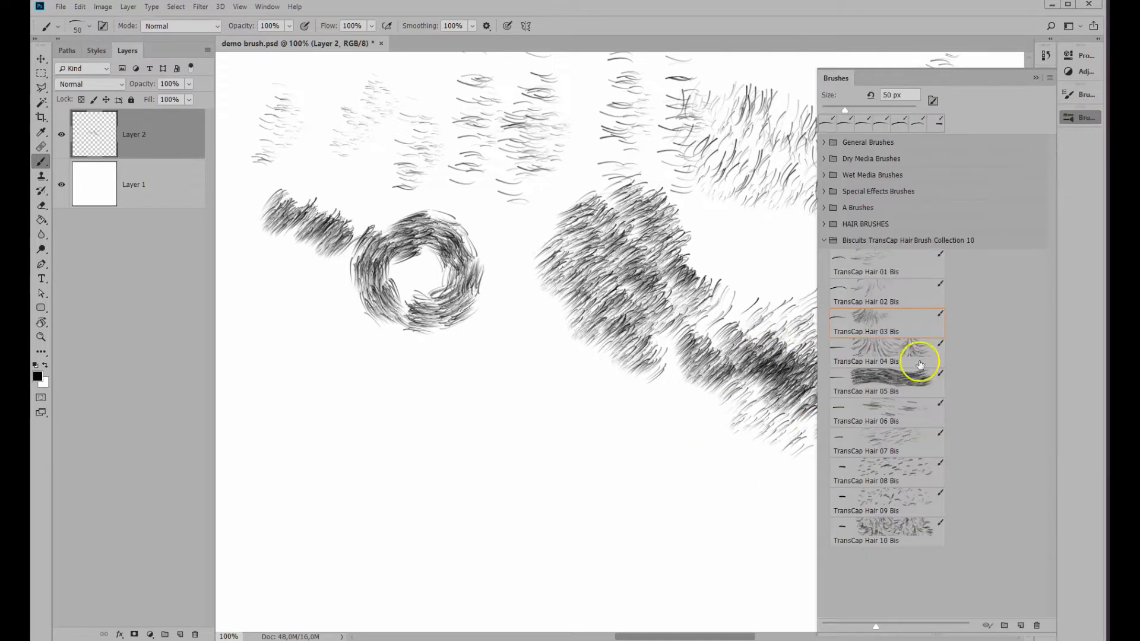
{"action": "mouse_move", "coordinate": [279, 289]}
{"action": "left_mouse_down"}
{"action": "mouse_move", "coordinate": [270, 359]}
{"action": "mouse_move", "coordinate": [280, 400]}
{"action": "mouse_move", "coordinate": [357, 382]}
{"action": "mouse_move", "coordinate": [407, 348]}
{"action": "mouse_move", "coordinate": [493, 359]}
{"action": "mouse_move", "coordinate": [443, 437]}
{"action": "mouse_move", "coordinate": [548, 442]}
{"action": "mouse_move", "coordinate": [543, 359]}
{"action": "mouse_move", "coordinate": [476, 356]}
{"action": "mouse_move", "coordinate": [442, 395]}
{"action": "left_mouse_up"}
{"action": "mouse_move", "coordinate": [327, 445]}
{"action": "left_mouse_down"}
{"action": "mouse_move", "coordinate": [226, 550]}
{"action": "mouse_move", "coordinate": [402, 437]}
{"action": "mouse_move", "coordinate": [277, 562]}
{"action": "mouse_move", "coordinate": [378, 468]}
{"action": "mouse_move", "coordinate": [227, 481]}
{"action": "mouse_move", "coordinate": [364, 410]}
{"action": "mouse_move", "coordinate": [315, 507]}
{"action": "mouse_move", "coordinate": [228, 576]}
{"action": "mouse_move", "coordinate": [420, 488]}
{"action": "mouse_move", "coordinate": [295, 603]}
{"action": "mouse_move", "coordinate": [429, 528]}
{"action": "mouse_move", "coordinate": [348, 608]}
{"action": "left_mouse_up"}
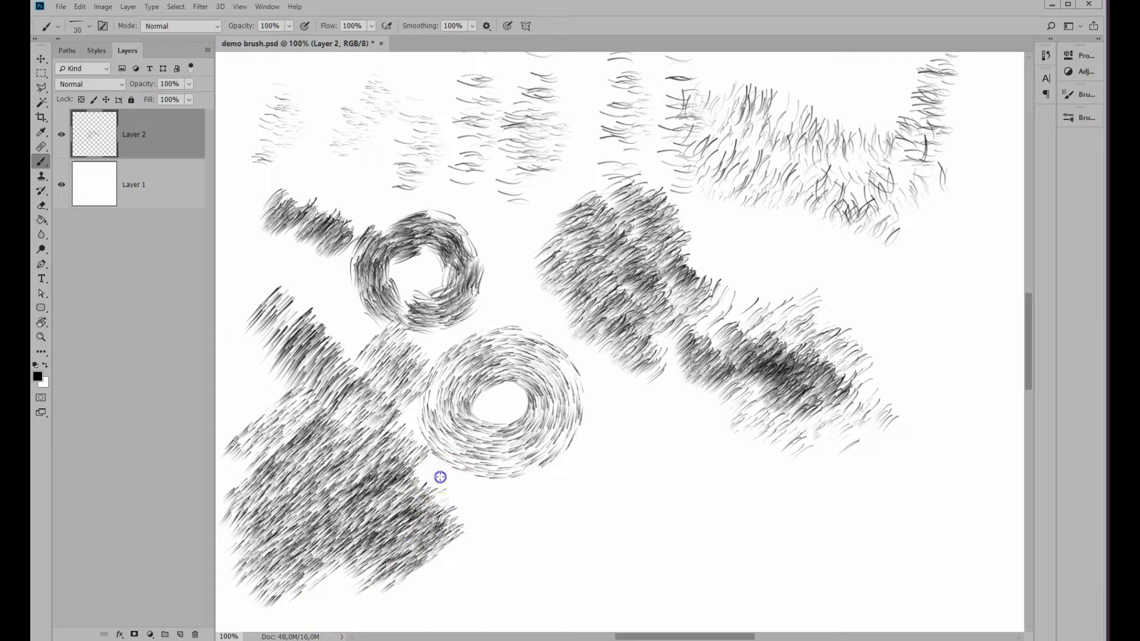
{"action": "mouse_move", "coordinate": [440, 477]}
{"action": "left_mouse_down"}
{"action": "mouse_move", "coordinate": [392, 547]}
{"action": "mouse_move", "coordinate": [466, 516]}
{"action": "left_mouse_up"}
- Paint two dense diagonal bands and a ring with the TransCap Hair 05 Bis brush at 30 px
{"action": "left_click", "coordinate": [1084, 117]}
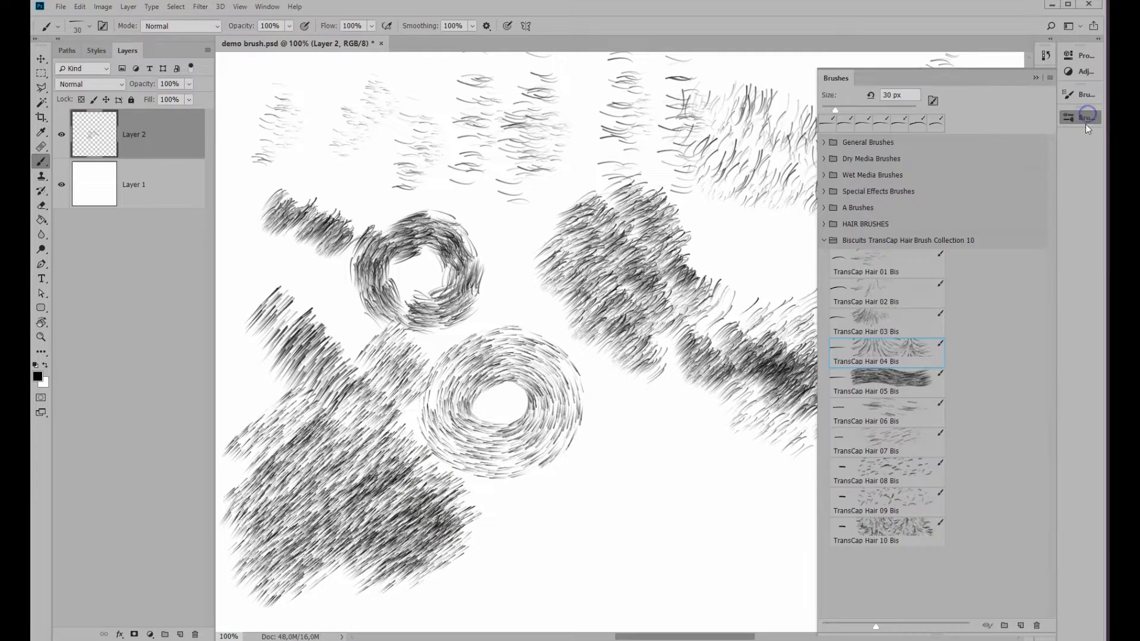
{"action": "left_click_drag", "start_coordinate": [641, 397], "coordinate": [590, 443]}
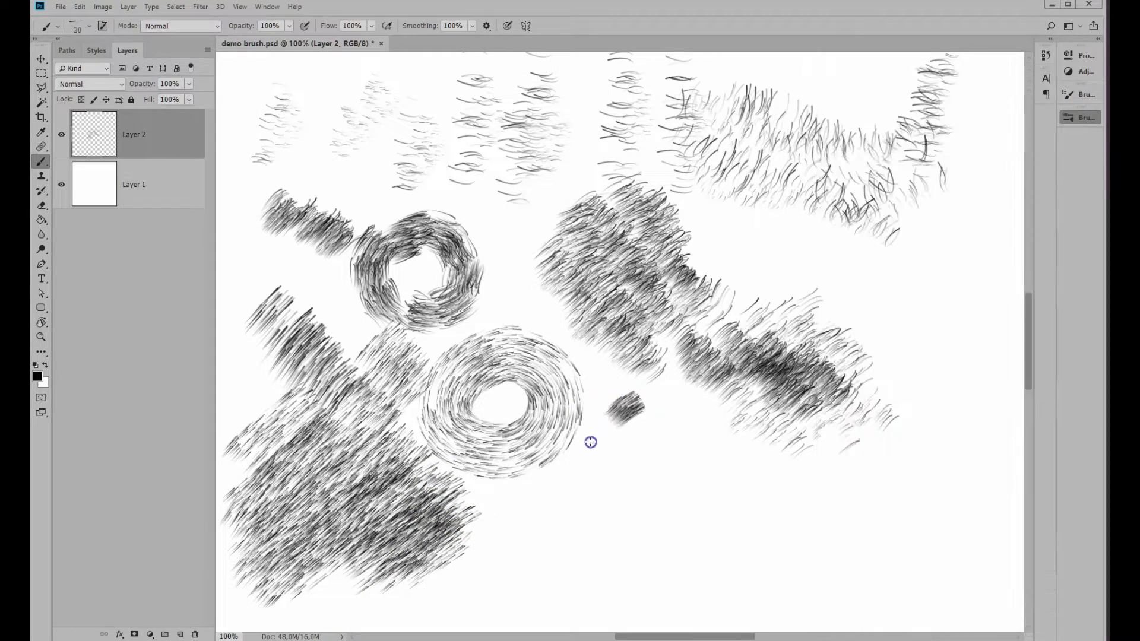
{"action": "left_click_drag", "start_coordinate": [680, 407], "coordinate": [520, 542]}
{"action": "mouse_move", "coordinate": [706, 435]}
{"action": "left_mouse_down"}
{"action": "mouse_move", "coordinate": [644, 486]}
{"action": "mouse_move", "coordinate": [671, 537]}
{"action": "mouse_move", "coordinate": [719, 537]}
{"action": "mouse_move", "coordinate": [754, 499]}
{"action": "mouse_move", "coordinate": [749, 451]}
{"action": "mouse_move", "coordinate": [713, 437]}
{"action": "left_mouse_up"}
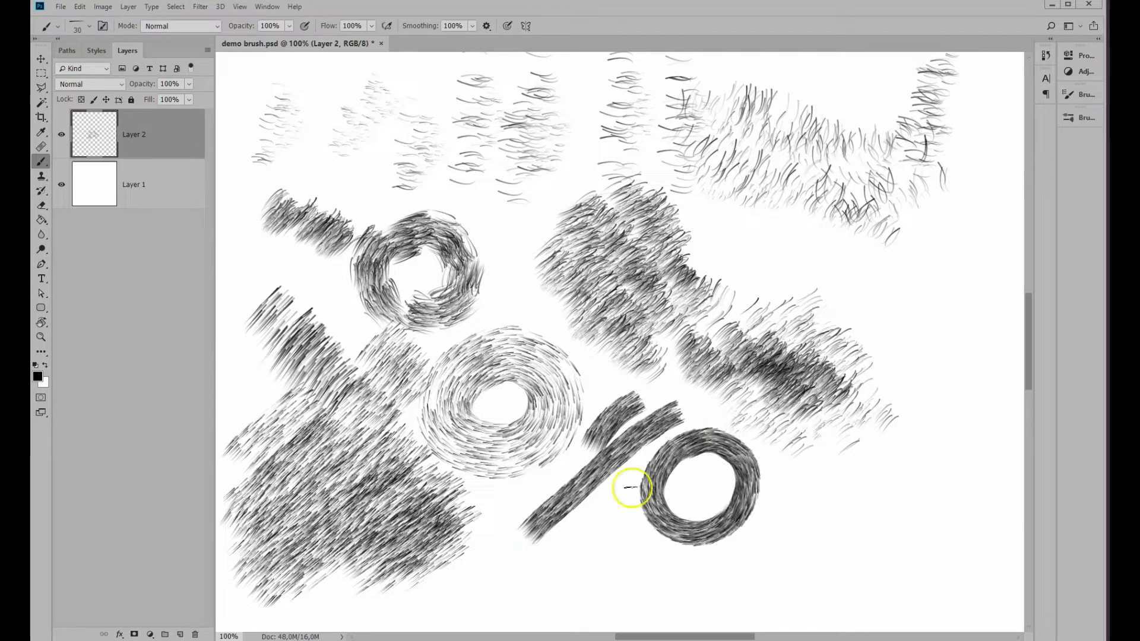
- Raise the brush's Scatter to 436% and paint a broad patch and a wide swirl beside the dense ring
{"action": "left_click", "coordinate": [1084, 94]}
{"action": "left_click_drag", "start_coordinate": [935, 124], "coordinate": [969, 126]}
{"action": "mouse_move", "coordinate": [858, 474]}
{"action": "left_mouse_down"}
{"action": "mouse_move", "coordinate": [798, 493]}
{"action": "mouse_move", "coordinate": [772, 517]}
{"action": "left_mouse_up"}
{"action": "mouse_move", "coordinate": [932, 473]}
{"action": "left_mouse_down"}
{"action": "mouse_move", "coordinate": [875, 595]}
{"action": "mouse_move", "coordinate": [975, 501]}
{"action": "mouse_move", "coordinate": [905, 471]}
{"action": "mouse_move", "coordinate": [881, 486]}
{"action": "left_mouse_up"}
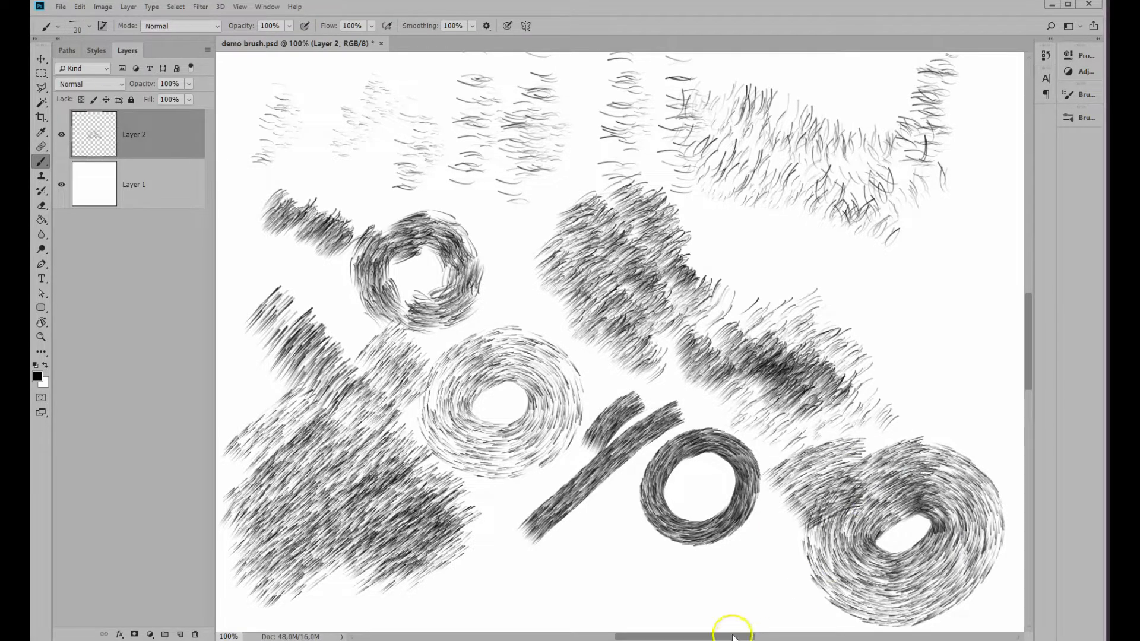
{"action": "mouse_move", "coordinate": [790, 522]}
{"action": "left_mouse_down"}
{"action": "mouse_move", "coordinate": [704, 572]}
{"action": "mouse_move", "coordinate": [737, 567]}
{"action": "left_mouse_up"}
- Lower the scattering Count and paint sparse hairs around the dense bands and along the swirl's lower edge
{"action": "left_click", "coordinate": [1094, 95]}
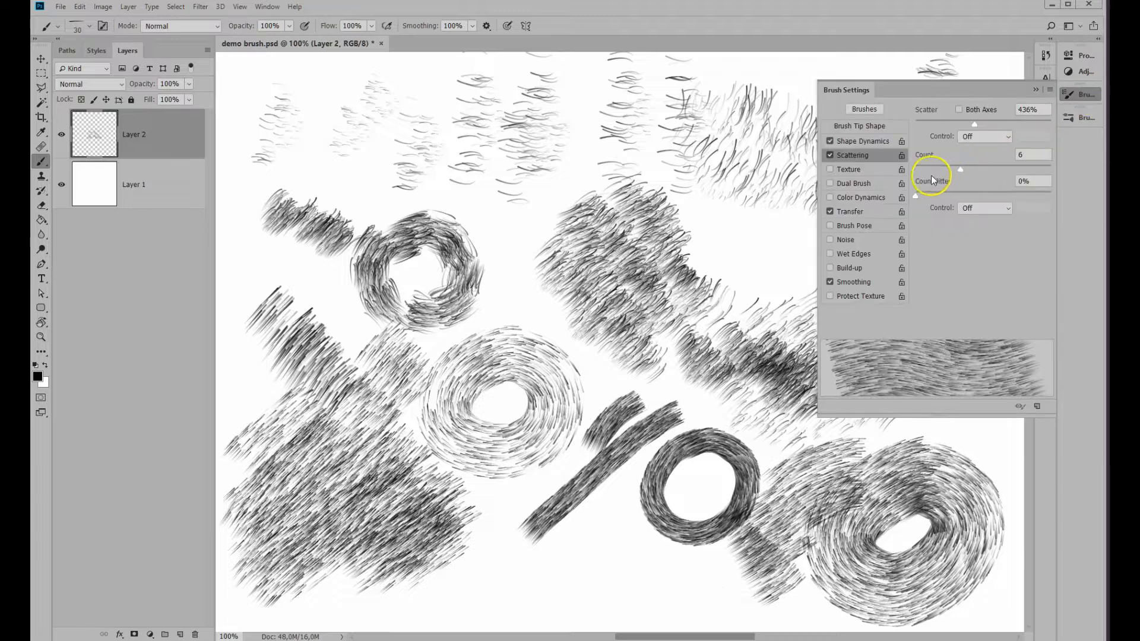
{"action": "left_click_drag", "start_coordinate": [931, 171], "coordinate": [917, 169]}
{"action": "mouse_move", "coordinate": [631, 488]}
{"action": "left_mouse_down"}
{"action": "mouse_move", "coordinate": [634, 521]}
{"action": "mouse_move", "coordinate": [581, 598]}
{"action": "mouse_move", "coordinate": [710, 550]}
{"action": "mouse_move", "coordinate": [643, 619]}
{"action": "mouse_move", "coordinate": [522, 565]}
{"action": "mouse_move", "coordinate": [517, 509]}
{"action": "mouse_move", "coordinate": [478, 458]}
{"action": "left_mouse_up"}
{"action": "left_click_drag", "start_coordinate": [639, 467], "coordinate": [667, 247]}
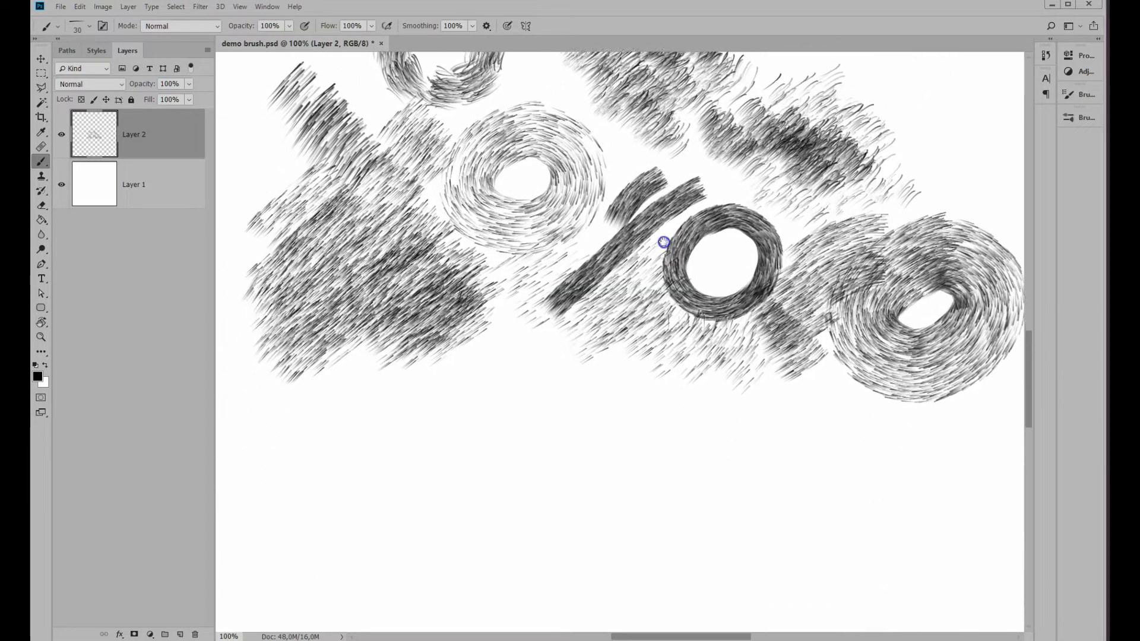
{"action": "mouse_move", "coordinate": [772, 383]}
{"action": "left_mouse_down"}
{"action": "mouse_move", "coordinate": [831, 396]}
{"action": "mouse_move", "coordinate": [830, 442]}
{"action": "mouse_move", "coordinate": [860, 462]}
{"action": "mouse_move", "coordinate": [1006, 363]}
{"action": "left_mouse_up"}
{"action": "left_click_drag", "start_coordinate": [952, 466], "coordinate": [849, 410]}
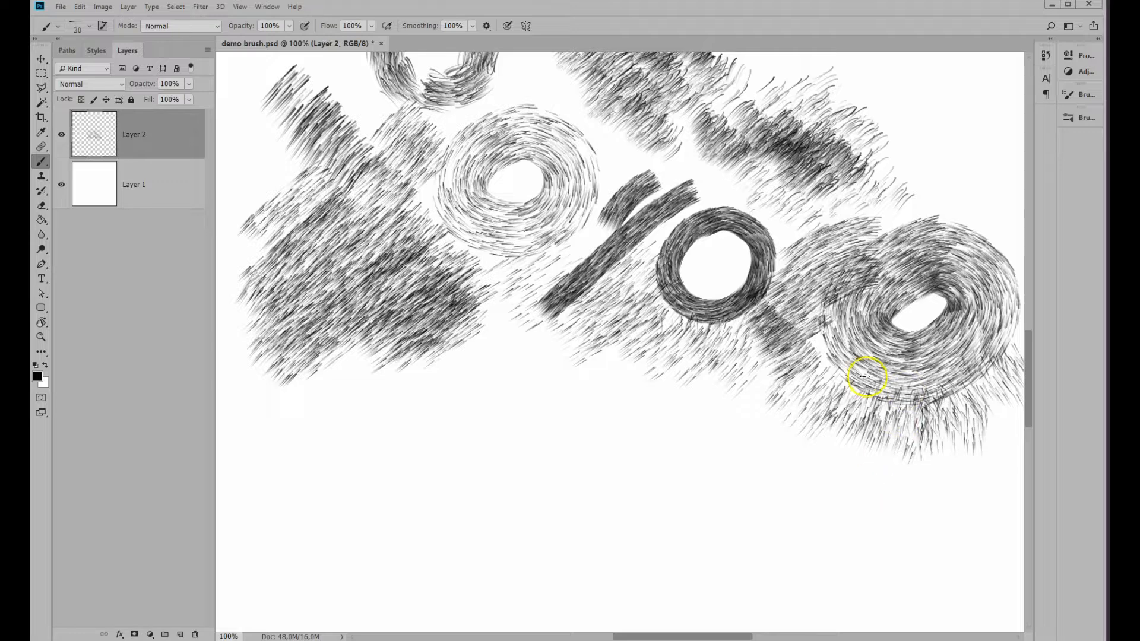
- Paint light patches and a thin ring with the TransCap Hair 06 Bis brush, then bolder strokes at 50 px
{"action": "left_click", "coordinate": [1079, 115]}
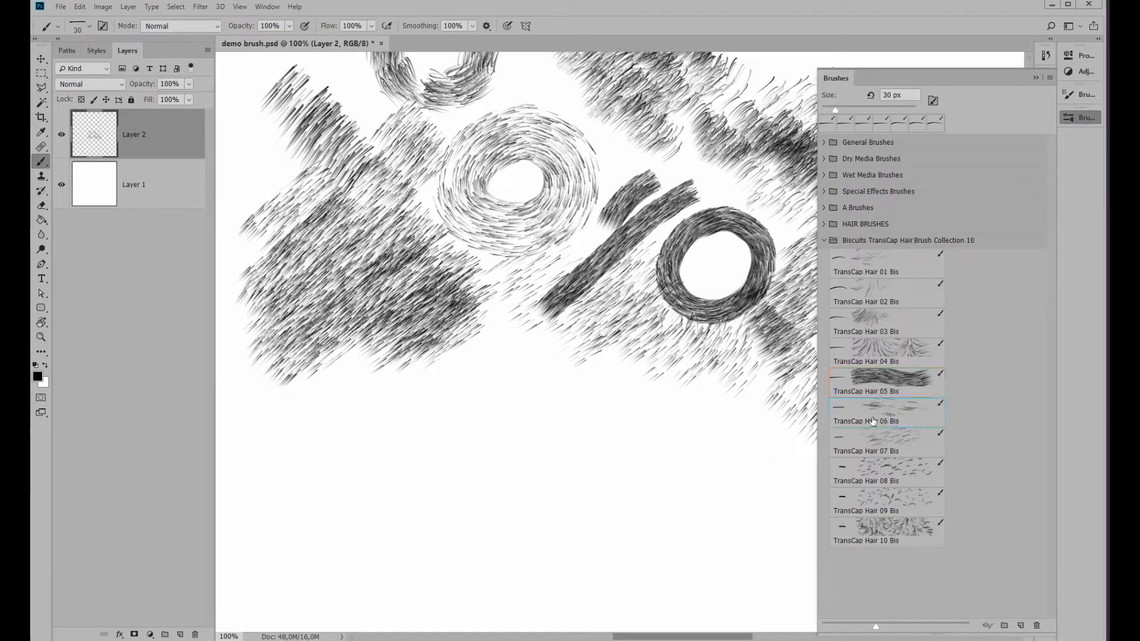
{"action": "mouse_move", "coordinate": [296, 394]}
{"action": "left_mouse_down"}
{"action": "mouse_move", "coordinate": [244, 443]}
{"action": "mouse_move", "coordinate": [259, 445]}
{"action": "mouse_move", "coordinate": [341, 385]}
{"action": "mouse_move", "coordinate": [388, 416]}
{"action": "mouse_move", "coordinate": [390, 501]}
{"action": "mouse_move", "coordinate": [469, 479]}
{"action": "mouse_move", "coordinate": [440, 410]}
{"action": "mouse_move", "coordinate": [389, 414]}
{"action": "mouse_move", "coordinate": [333, 495]}
{"action": "left_mouse_up"}
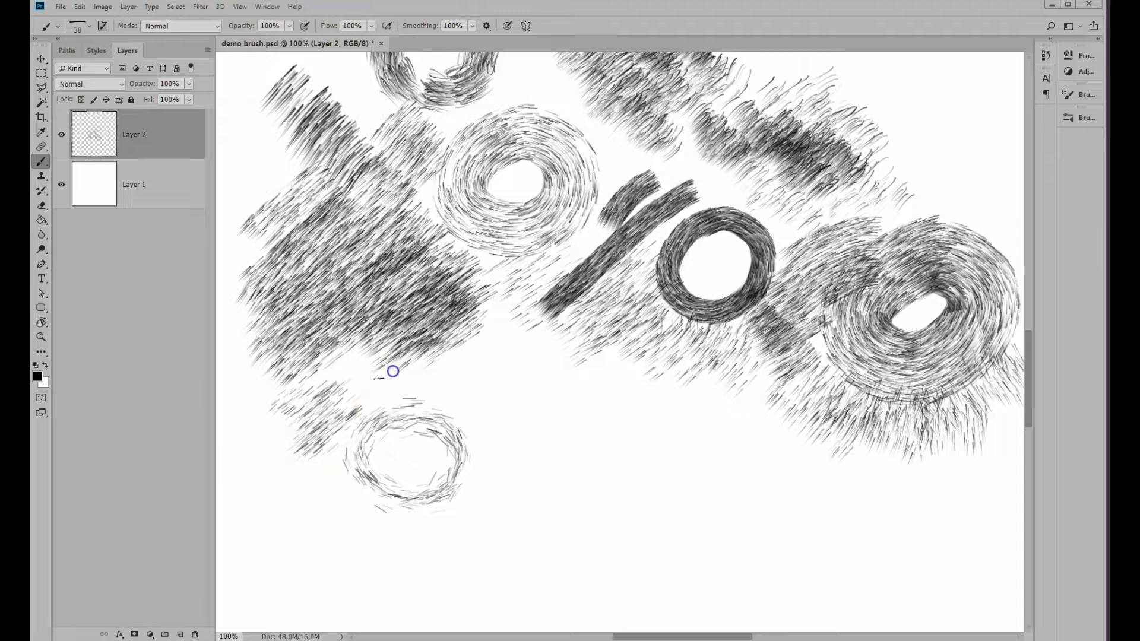
{"action": "left_click_drag", "start_coordinate": [393, 371], "coordinate": [302, 458]}
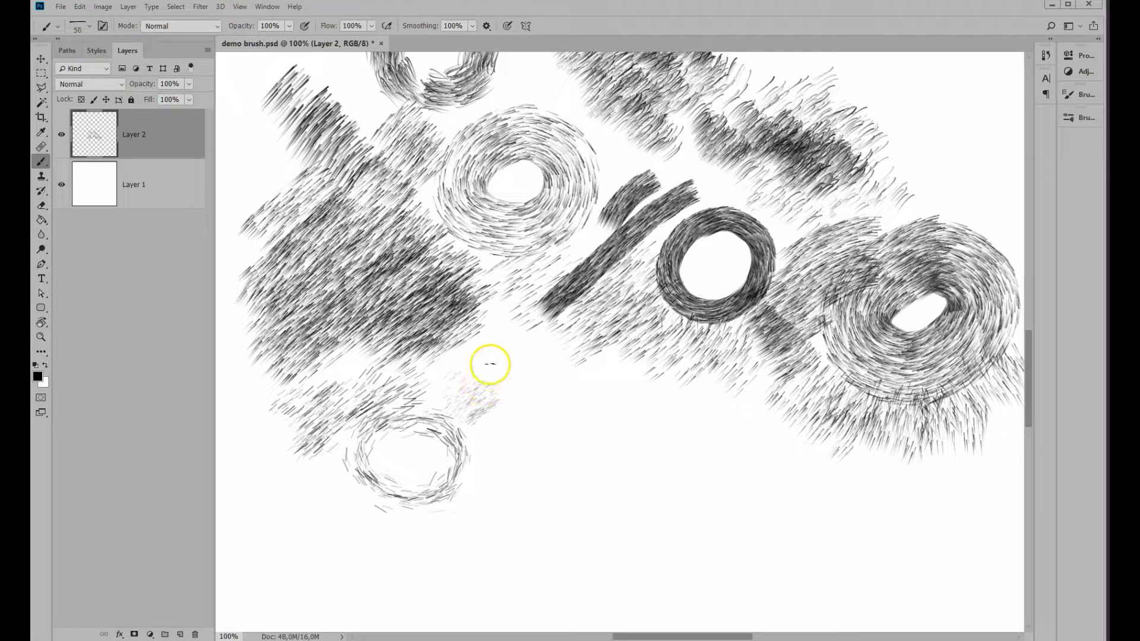
{"action": "mouse_move", "coordinate": [490, 364]}
{"action": "left_mouse_down"}
{"action": "mouse_move", "coordinate": [516, 377]}
{"action": "mouse_move", "coordinate": [479, 424]}
{"action": "mouse_move", "coordinate": [390, 481]}
{"action": "left_mouse_up"}
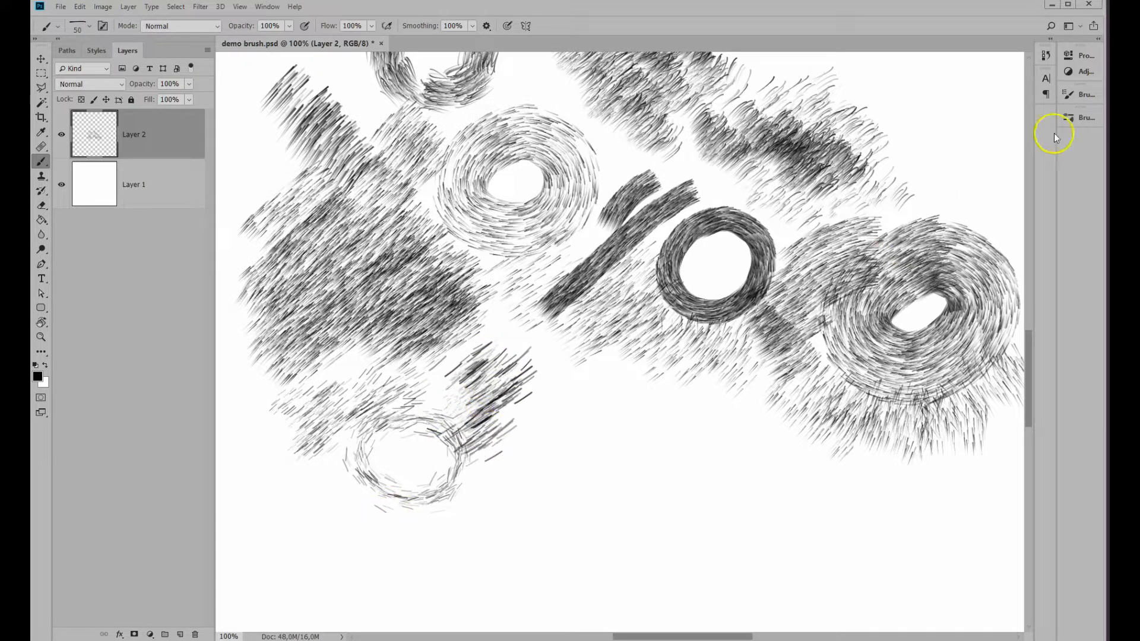
- Paint sparse and dense hair patches with the TransCap Hair 07 Bis brush, reducing its size to 30 px and then 25 px
{"action": "left_click", "coordinate": [1085, 118]}
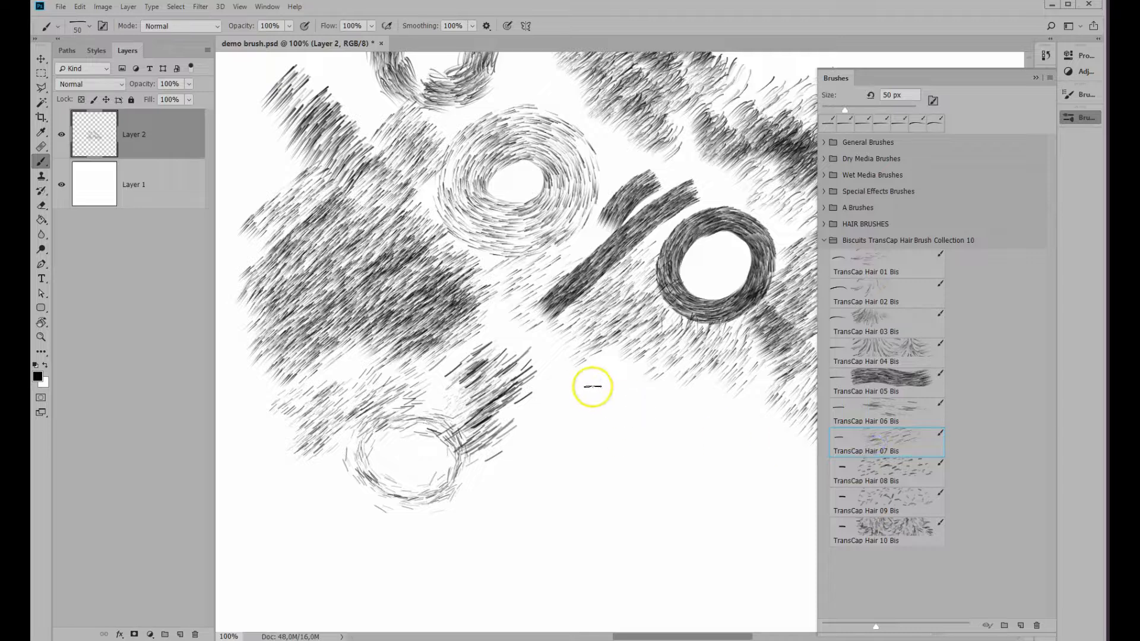
{"action": "mouse_move", "coordinate": [590, 387]}
{"action": "left_mouse_down"}
{"action": "mouse_move", "coordinate": [621, 399]}
{"action": "mouse_move", "coordinate": [568, 446]}
{"action": "left_mouse_up"}
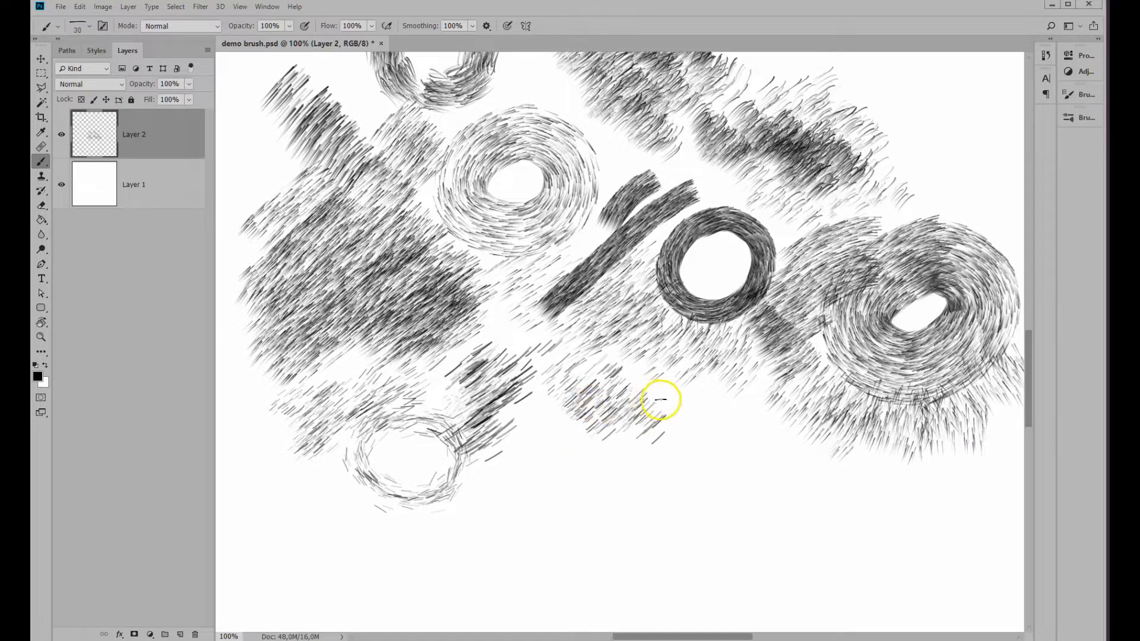
{"action": "mouse_move", "coordinate": [660, 400]}
{"action": "left_mouse_down"}
{"action": "mouse_move", "coordinate": [682, 392]}
{"action": "mouse_move", "coordinate": [585, 448]}
{"action": "mouse_move", "coordinate": [515, 549]}
{"action": "mouse_move", "coordinate": [633, 587]}
{"action": "mouse_move", "coordinate": [680, 509]}
{"action": "mouse_move", "coordinate": [631, 451]}
{"action": "mouse_move", "coordinate": [550, 461]}
{"action": "mouse_move", "coordinate": [642, 505]}
{"action": "mouse_move", "coordinate": [451, 532]}
{"action": "left_mouse_up"}
{"action": "key", "text": "bracketleft"}
{"action": "mouse_move", "coordinate": [750, 477]}
{"action": "left_mouse_down"}
{"action": "mouse_move", "coordinate": [889, 481]}
{"action": "mouse_move", "coordinate": [879, 552]}
{"action": "mouse_move", "coordinate": [934, 606]}
{"action": "left_mouse_up"}
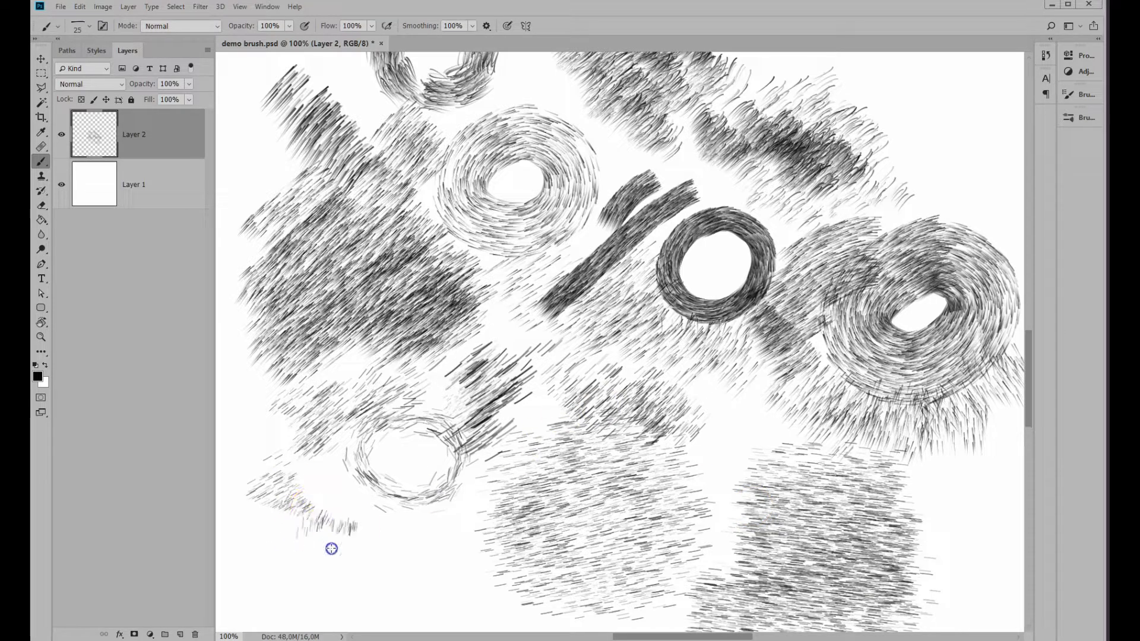
- Paint a curved fringe of short 25 px hairs beneath the thin ring
{"action": "mouse_move", "coordinate": [331, 549]}
{"action": "left_mouse_down"}
{"action": "mouse_move", "coordinate": [400, 588]}
{"action": "mouse_move", "coordinate": [432, 517]}
{"action": "mouse_move", "coordinate": [453, 605]}
{"action": "left_mouse_up"}
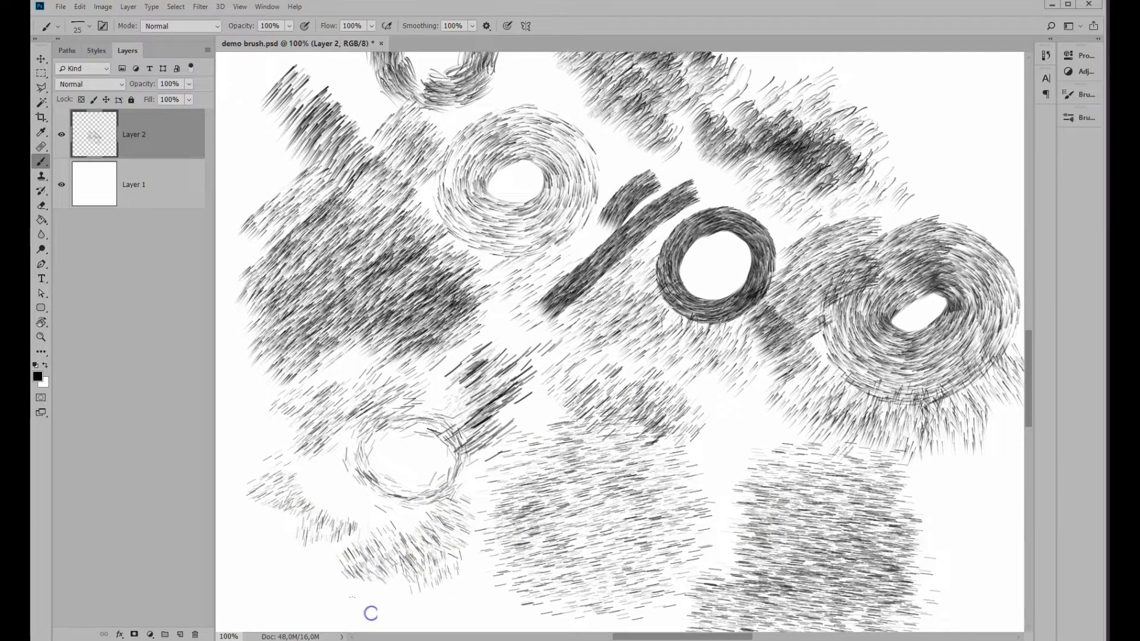
{"action": "mouse_move", "coordinate": [370, 614]}
{"action": "left_mouse_down"}
{"action": "mouse_move", "coordinate": [301, 540]}
{"action": "mouse_move", "coordinate": [244, 552]}
{"action": "mouse_move", "coordinate": [382, 528]}
{"action": "mouse_move", "coordinate": [437, 542]}
{"action": "mouse_move", "coordinate": [484, 501]}
{"action": "mouse_move", "coordinate": [440, 563]}
{"action": "left_mouse_up"}
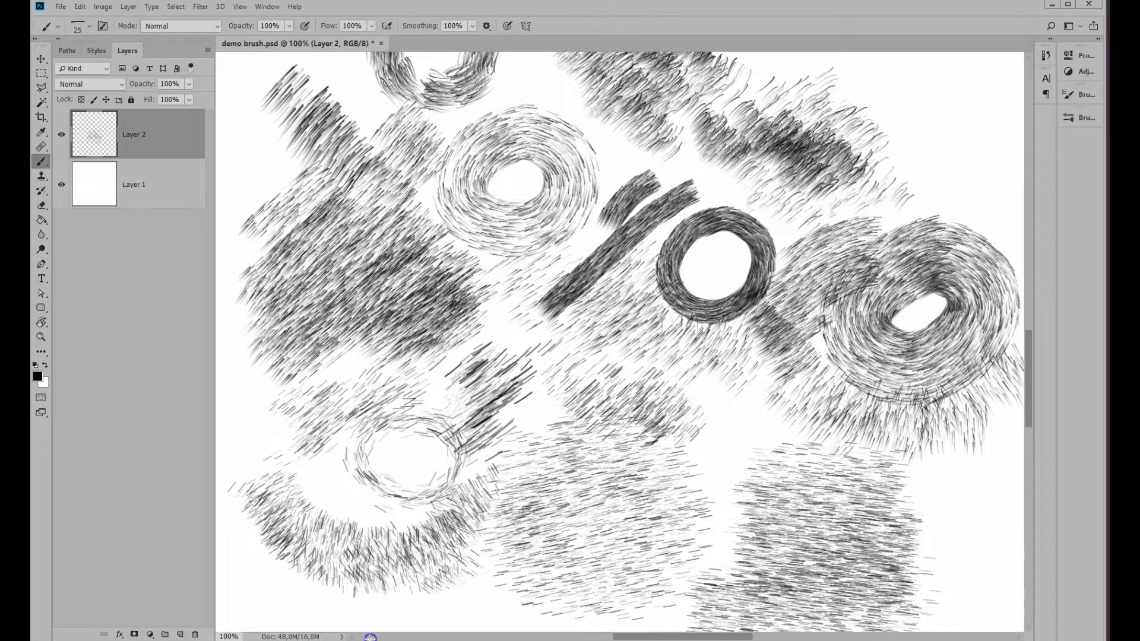
{"action": "mouse_move", "coordinate": [370, 637]}
{"action": "left_mouse_down"}
{"action": "mouse_move", "coordinate": [275, 546]}
{"action": "mouse_move", "coordinate": [248, 614]}
{"action": "left_mouse_up"}
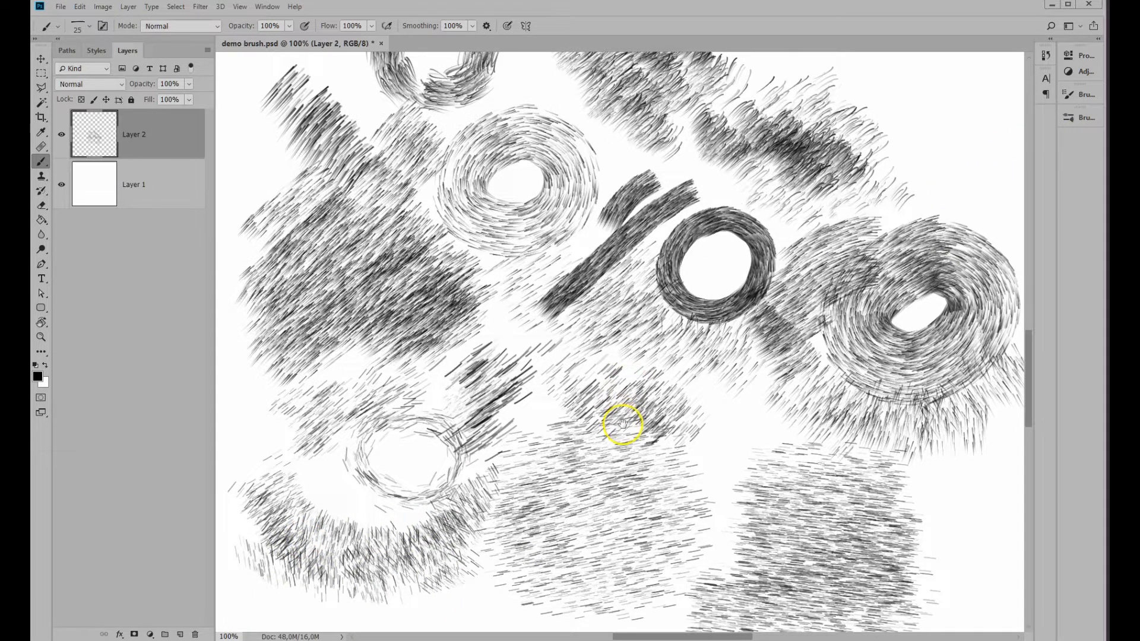
- Paint a broad patch of short scattered hairs beneath the curved fringe with the TransCap Hair 08 Bis brush at 25 px
{"action": "left_click_drag", "start_coordinate": [623, 424], "coordinate": [640, 213]}
{"action": "left_click", "coordinate": [1088, 118]}
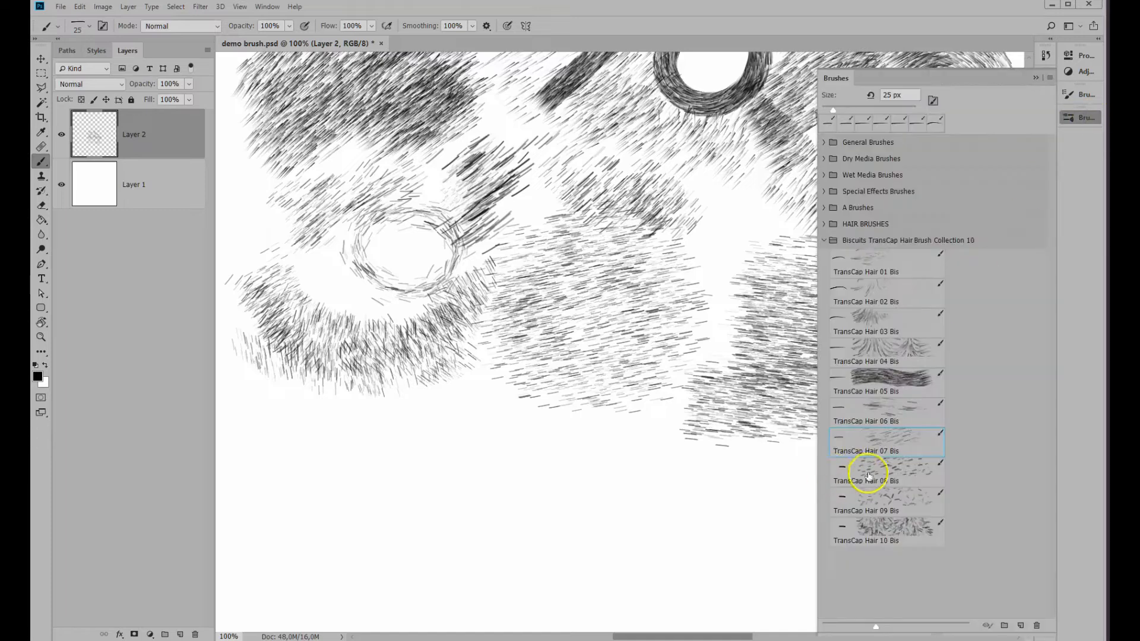
{"action": "mouse_move", "coordinate": [257, 391]}
{"action": "left_mouse_down"}
{"action": "mouse_move", "coordinate": [249, 441]}
{"action": "mouse_move", "coordinate": [263, 475]}
{"action": "left_mouse_up"}
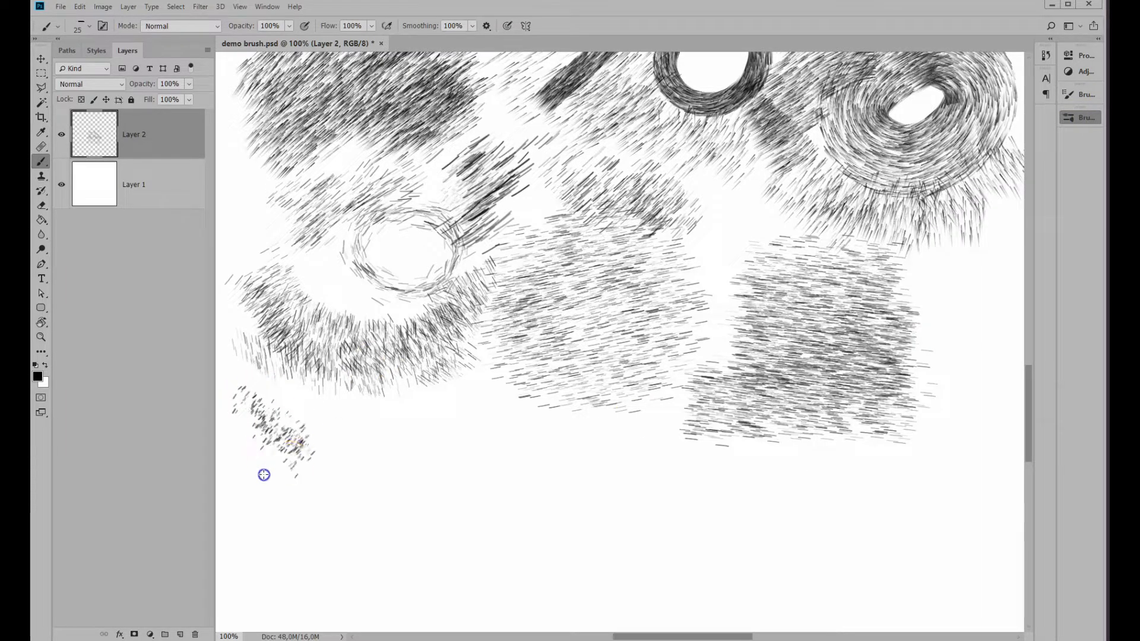
{"action": "mouse_move", "coordinate": [384, 410]}
{"action": "left_mouse_down"}
{"action": "mouse_move", "coordinate": [375, 504]}
{"action": "mouse_move", "coordinate": [285, 499]}
{"action": "mouse_move", "coordinate": [342, 561]}
{"action": "left_mouse_up"}
{"action": "left_click_drag", "start_coordinate": [314, 461], "coordinate": [233, 536]}
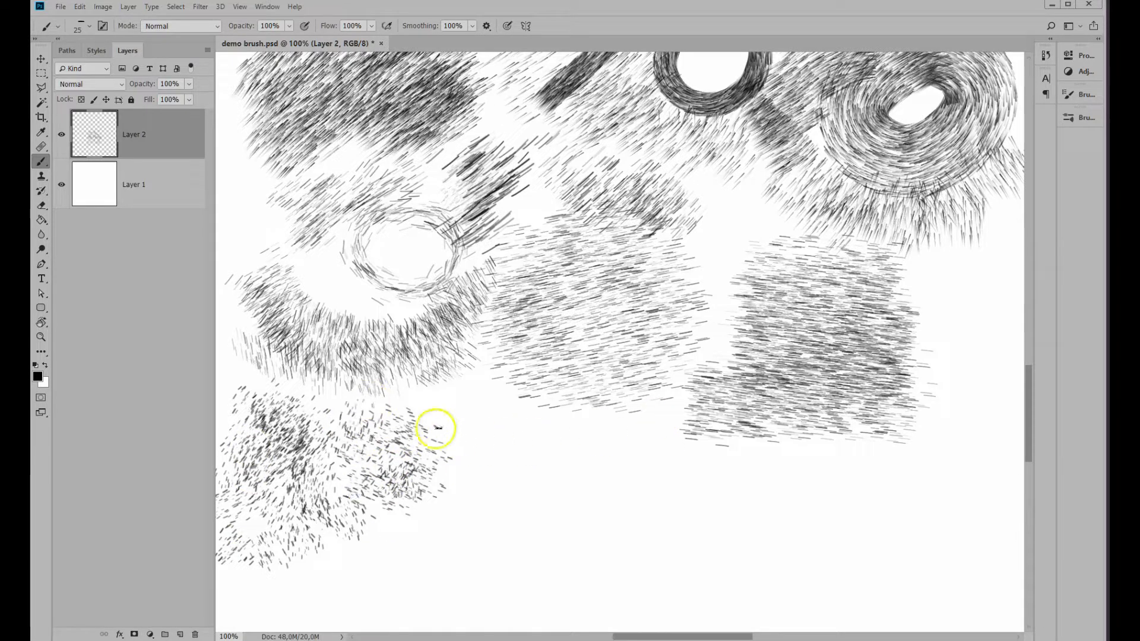
- Reduce the brush to 15 px and paint a light patch and a denser rounded patch of finer hairs beside the first one
{"action": "key", "text": "bracketleft"}
{"action": "mouse_move", "coordinate": [429, 448]}
{"action": "left_mouse_down"}
{"action": "mouse_move", "coordinate": [471, 465]}
{"action": "mouse_move", "coordinate": [503, 438]}
{"action": "left_mouse_up"}
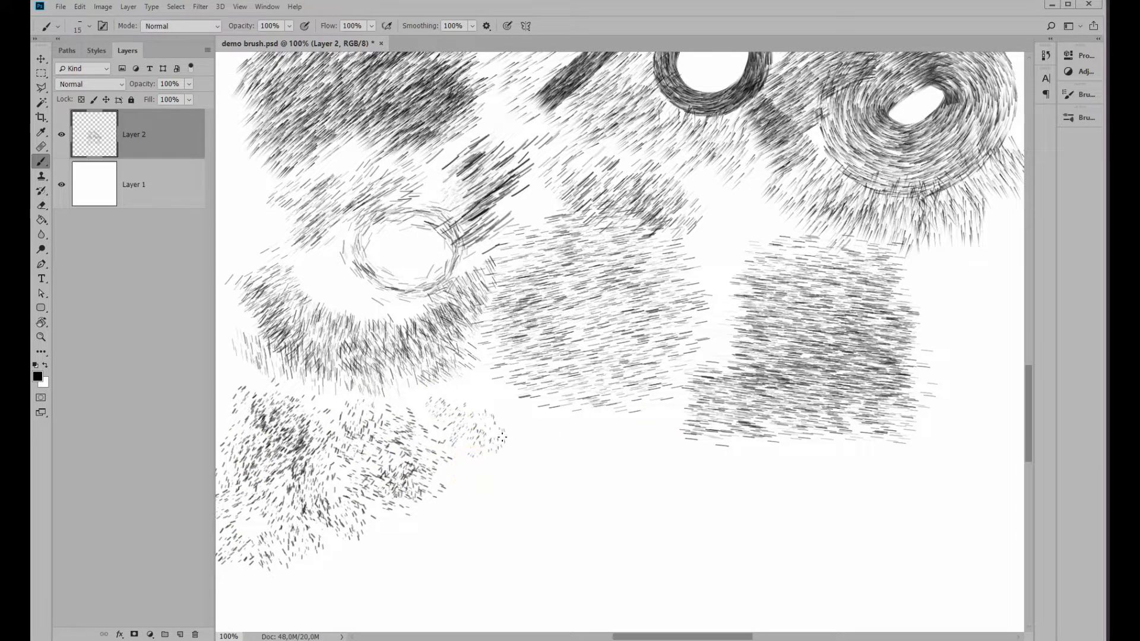
{"action": "mouse_move", "coordinate": [574, 426]}
{"action": "left_mouse_down"}
{"action": "mouse_move", "coordinate": [603, 448]}
{"action": "mouse_move", "coordinate": [486, 517]}
{"action": "mouse_move", "coordinate": [654, 463]}
{"action": "mouse_move", "coordinate": [643, 423]}
{"action": "mouse_move", "coordinate": [580, 461]}
{"action": "mouse_move", "coordinate": [606, 494]}
{"action": "mouse_move", "coordinate": [671, 509]}
{"action": "mouse_move", "coordinate": [656, 476]}
{"action": "left_mouse_up"}
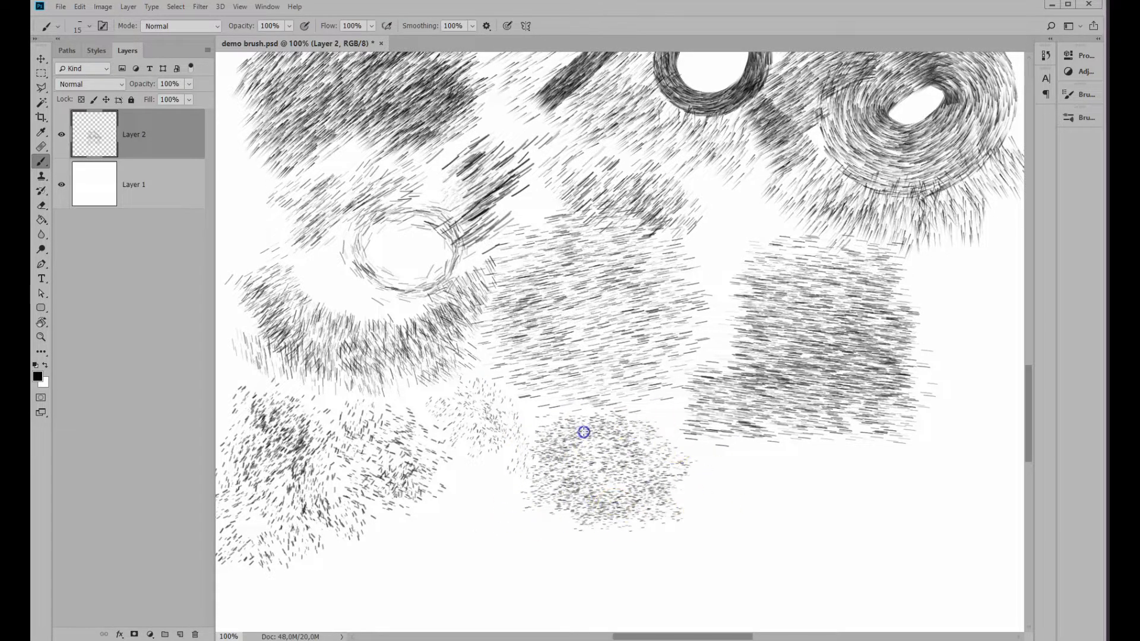
- Paint a small, light patch with the TransCap Hair 09 Bis brush at 15 px beneath the dense rectangular patch
{"action": "left_click", "coordinate": [1090, 118]}
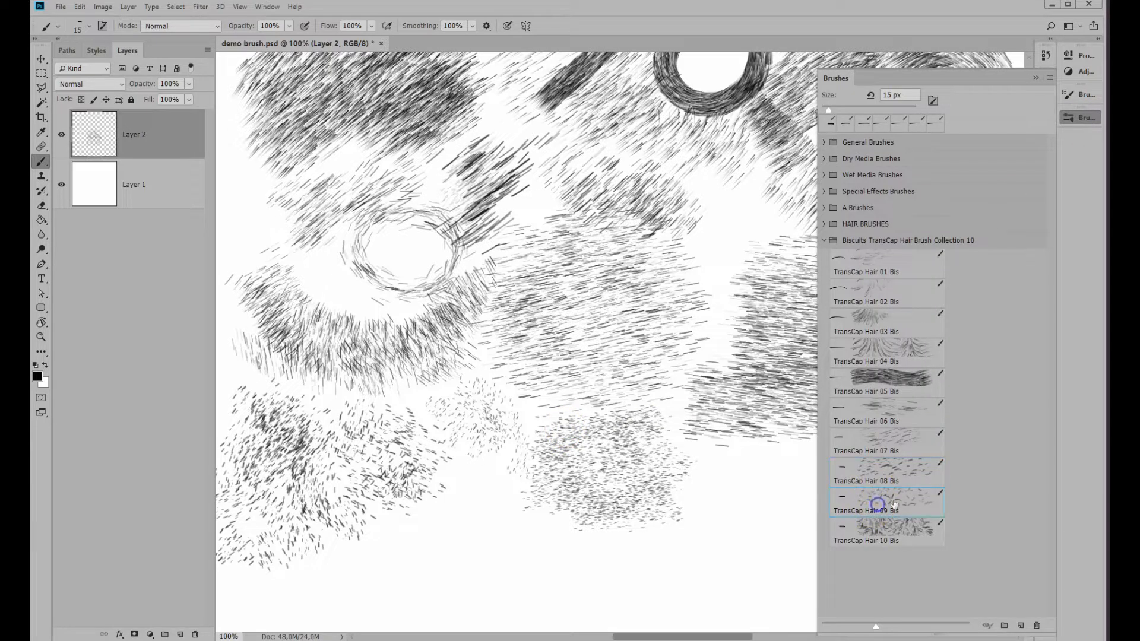
{"action": "mouse_move", "coordinate": [720, 480]}
{"action": "left_mouse_down"}
{"action": "mouse_move", "coordinate": [732, 463]}
{"action": "mouse_move", "coordinate": [751, 473]}
{"action": "left_mouse_up"}
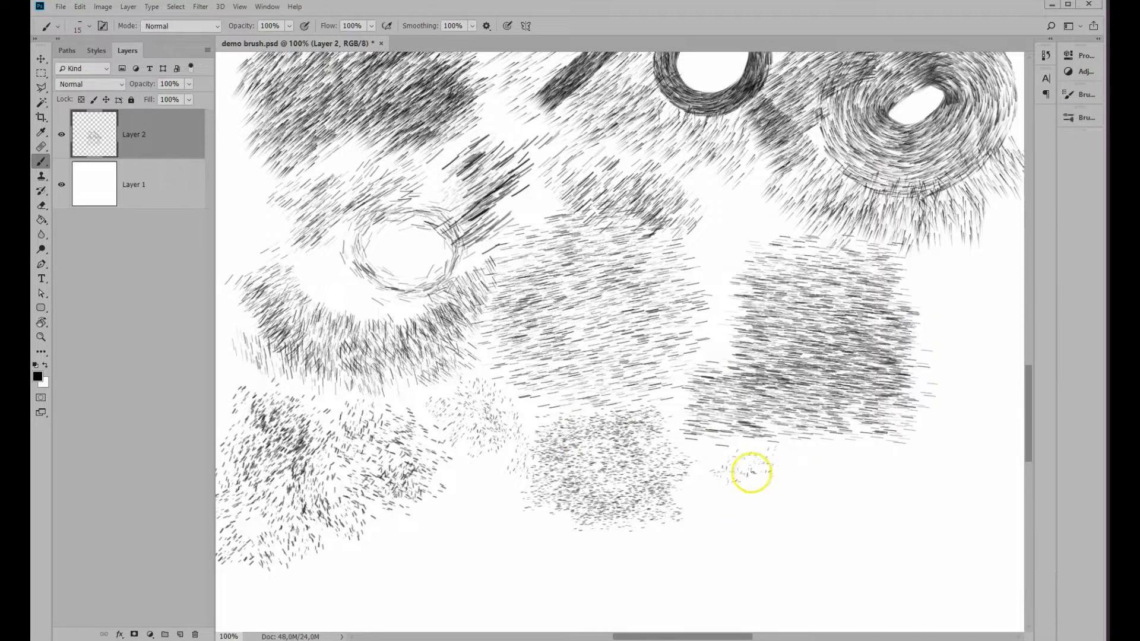
{"action": "left_click_drag", "start_coordinate": [745, 518], "coordinate": [723, 524]}
- Enlarge the brush to 45 px for a bold hair patch, then paint a dense patch and a loose ring at 30 px
{"action": "key", "text": "bracketright"}
{"action": "key", "text": "bracketright"}
{"action": "key", "text": "bracketright"}
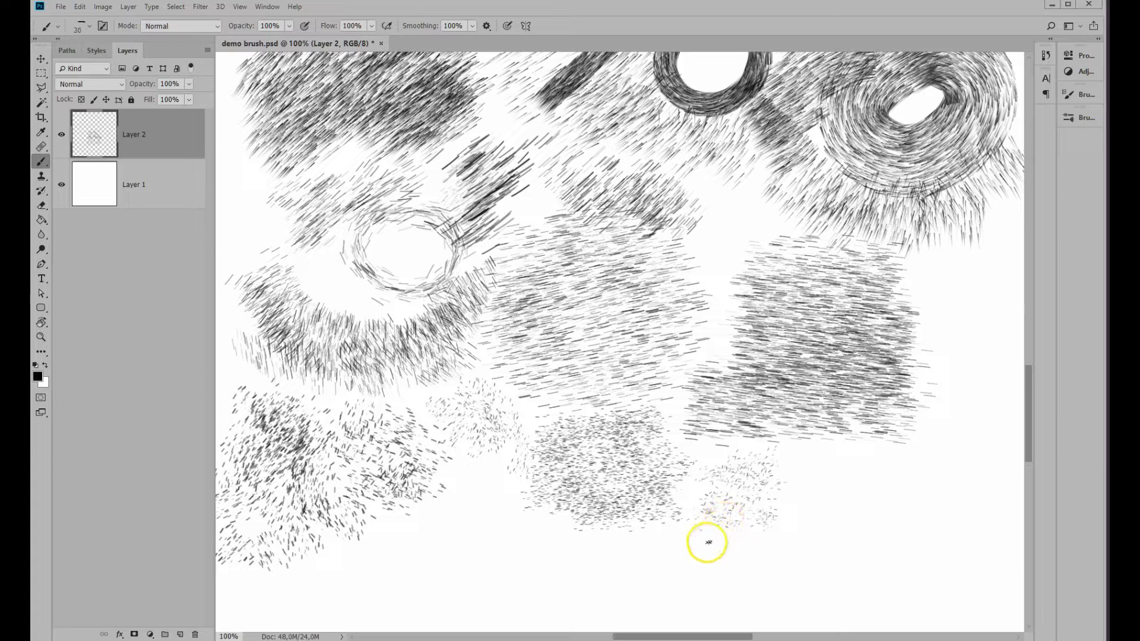
{"action": "left_click_drag", "start_coordinate": [800, 440], "coordinate": [820, 558]}
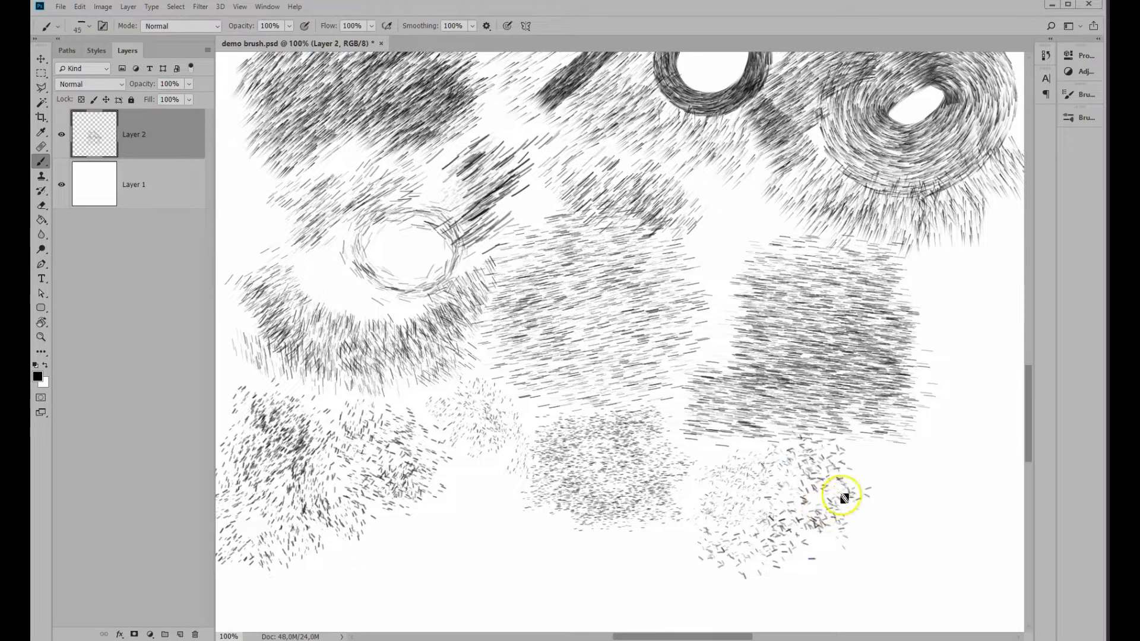
{"action": "mouse_move", "coordinate": [844, 497]}
{"action": "left_mouse_down"}
{"action": "mouse_move", "coordinate": [903, 514]}
{"action": "mouse_move", "coordinate": [860, 585]}
{"action": "mouse_move", "coordinate": [944, 450]}
{"action": "mouse_move", "coordinate": [896, 500]}
{"action": "mouse_move", "coordinate": [822, 520]}
{"action": "left_mouse_up"}
{"action": "mouse_move", "coordinate": [668, 564]}
{"action": "left_mouse_down"}
{"action": "mouse_move", "coordinate": [649, 573]}
{"action": "mouse_move", "coordinate": [754, 600]}
{"action": "mouse_move", "coordinate": [725, 536]}
{"action": "mouse_move", "coordinate": [570, 552]}
{"action": "left_mouse_up"}
{"action": "mouse_move", "coordinate": [505, 539]}
{"action": "left_mouse_down"}
{"action": "mouse_move", "coordinate": [448, 590]}
{"action": "mouse_move", "coordinate": [585, 559]}
{"action": "left_mouse_up"}
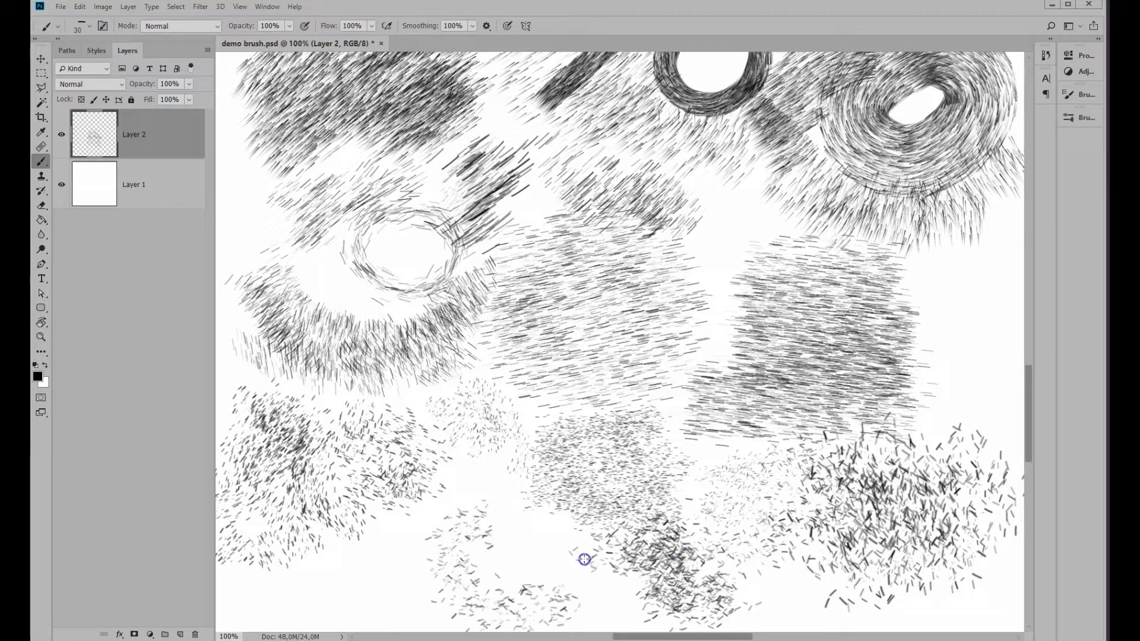
- Paint a dense blob, a wavy band, a thick ring and a dark patch with the TransCap Hair 10 Bis brush at 30 px
{"action": "left_click", "coordinate": [1082, 120]}
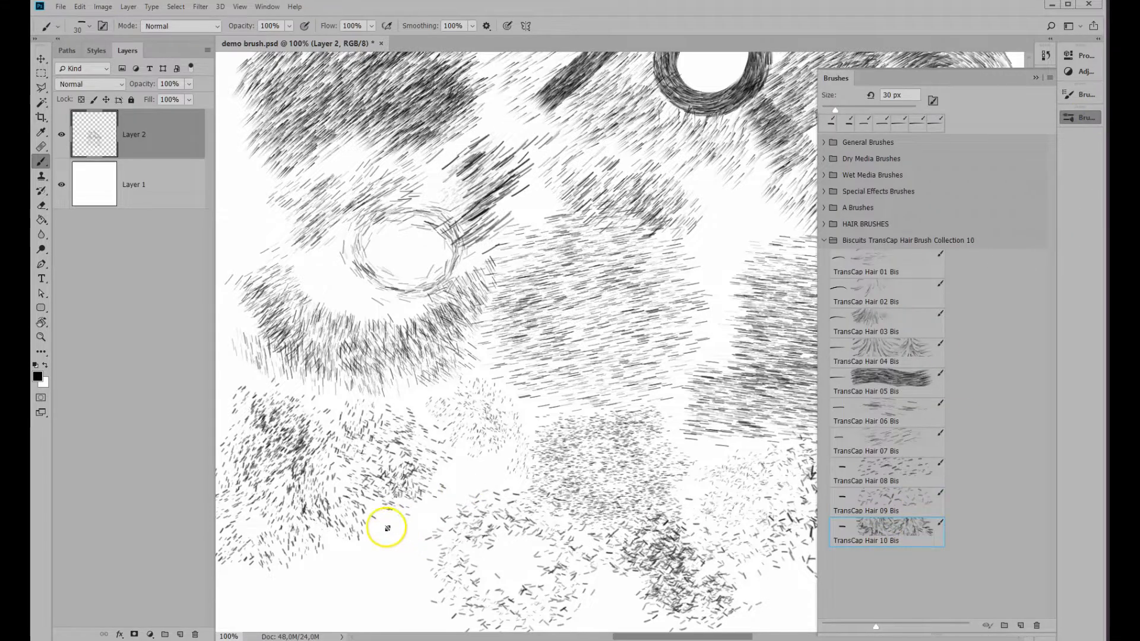
{"action": "mouse_move", "coordinate": [387, 528]}
{"action": "left_mouse_down"}
{"action": "mouse_move", "coordinate": [364, 547]}
{"action": "mouse_move", "coordinate": [383, 567]}
{"action": "mouse_move", "coordinate": [420, 554]}
{"action": "mouse_move", "coordinate": [547, 317]}
{"action": "mouse_move", "coordinate": [476, 300]}
{"action": "left_mouse_up"}
{"action": "mouse_move", "coordinate": [240, 347]}
{"action": "left_mouse_down"}
{"action": "mouse_move", "coordinate": [425, 425]}
{"action": "mouse_move", "coordinate": [538, 429]}
{"action": "left_mouse_up"}
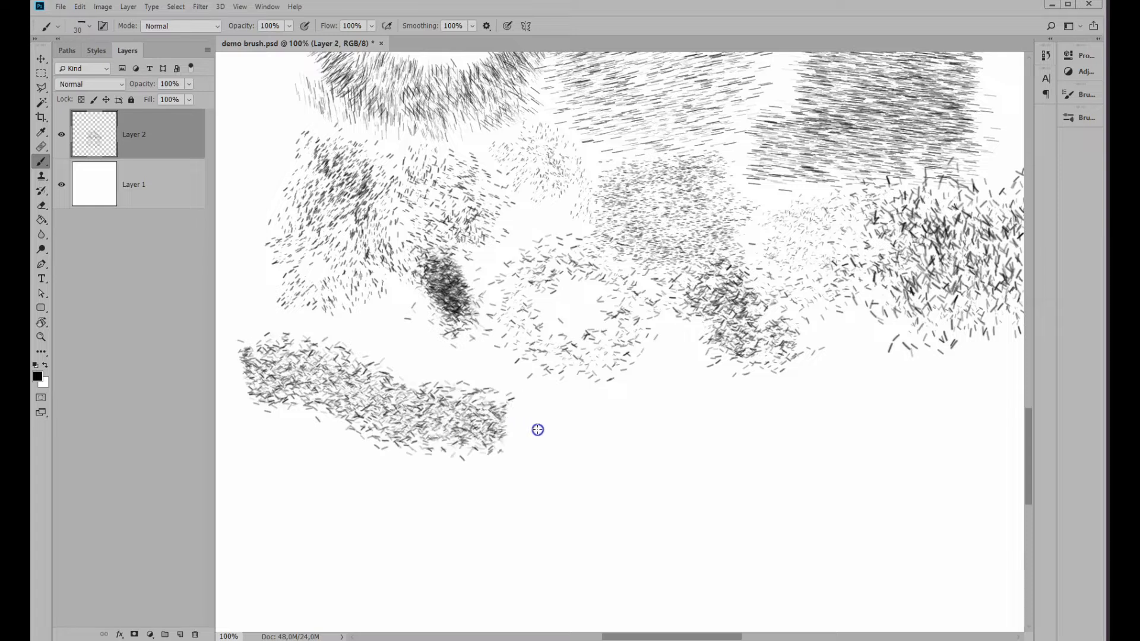
{"action": "mouse_move", "coordinate": [323, 469]}
{"action": "left_mouse_down"}
{"action": "mouse_move", "coordinate": [380, 474]}
{"action": "mouse_move", "coordinate": [374, 614]}
{"action": "mouse_move", "coordinate": [257, 558]}
{"action": "mouse_move", "coordinate": [315, 489]}
{"action": "left_mouse_up"}
{"action": "mouse_move", "coordinate": [587, 420]}
{"action": "left_mouse_down"}
{"action": "mouse_move", "coordinate": [527, 463]}
{"action": "mouse_move", "coordinate": [659, 519]}
{"action": "mouse_move", "coordinate": [633, 580]}
{"action": "mouse_move", "coordinate": [657, 601]}
{"action": "left_mouse_up"}
{"action": "left_click", "coordinate": [1087, 119]}
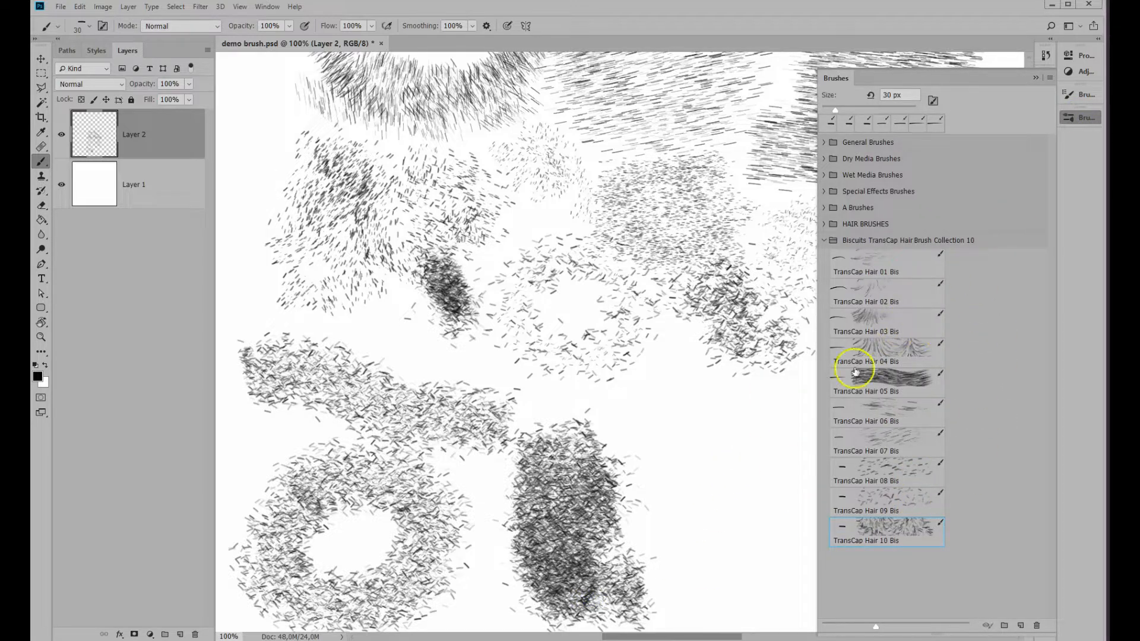
{"action": "left_click_drag", "start_coordinate": [653, 407], "coordinate": [711, 429]}
- Switch to ZBrush, pick red and paint a hairline along the inside front edge of the scalp cap
{"action": "left_click_drag", "start_coordinate": [936, 380], "coordinate": [730, 455]}
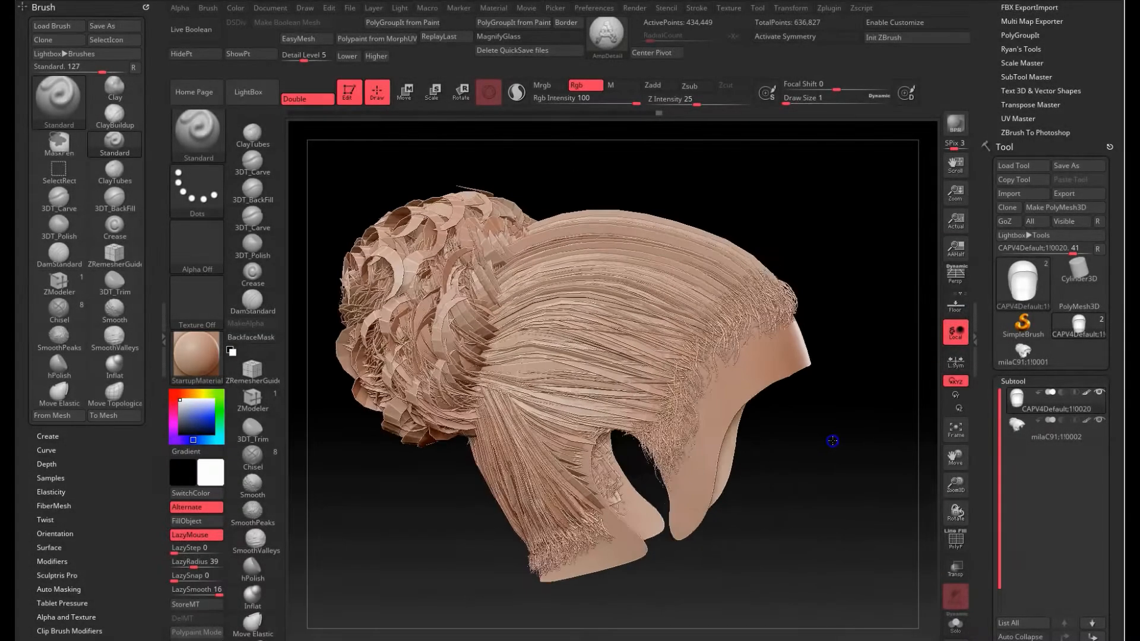
{"action": "left_click", "coordinate": [191, 399]}
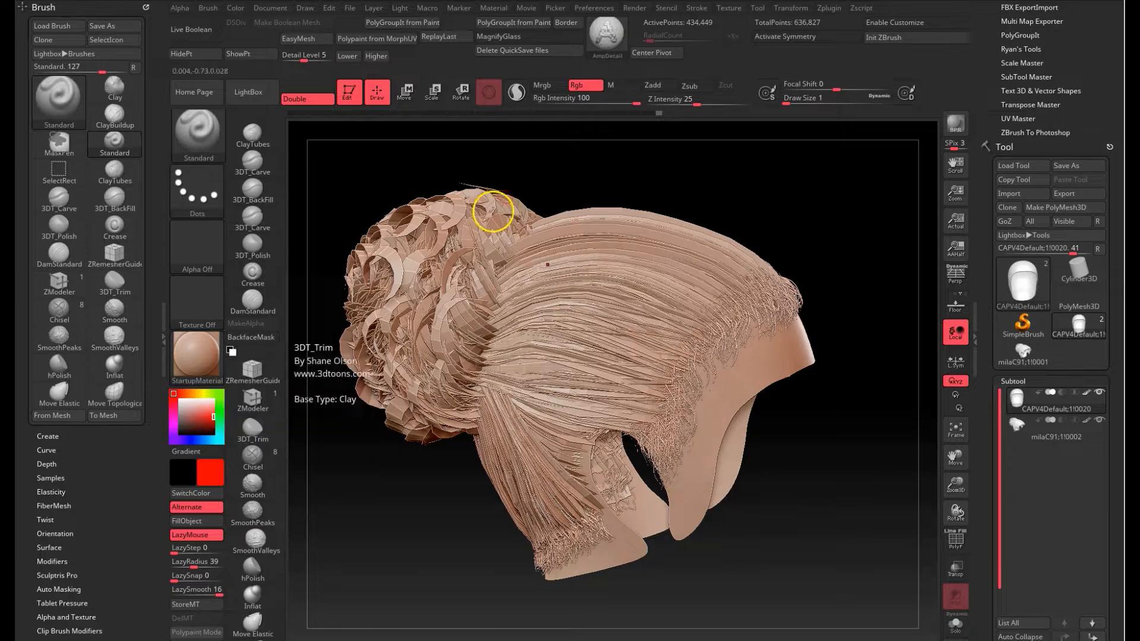
{"action": "left_click_drag", "start_coordinate": [827, 471], "coordinate": [749, 413]}
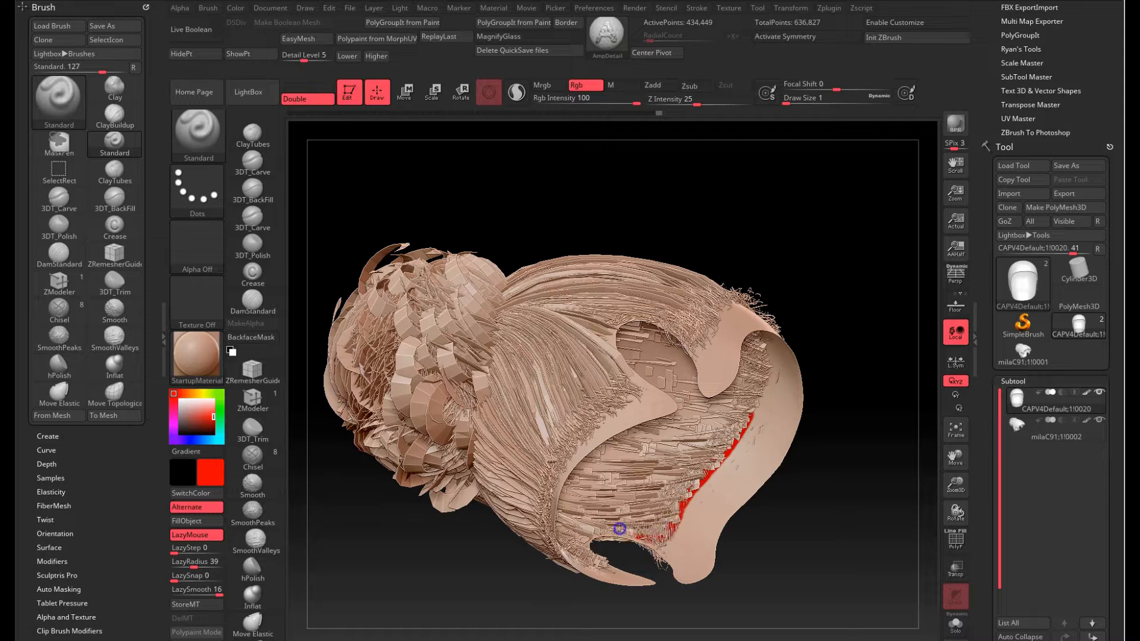
{"action": "left_click_drag", "start_coordinate": [891, 490], "coordinate": [784, 356]}
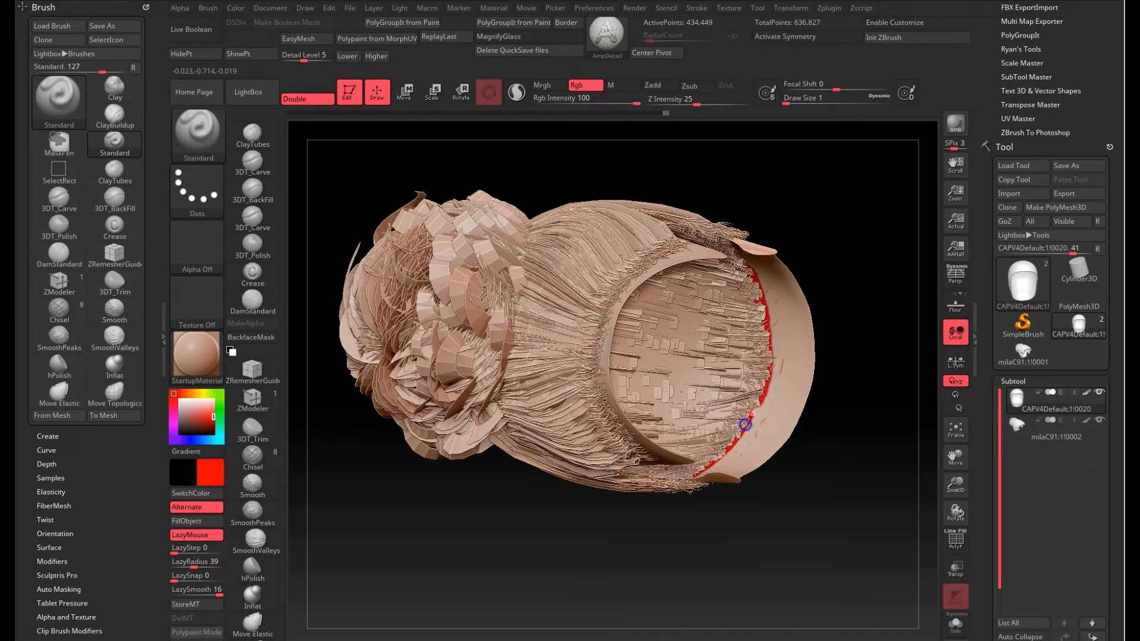
{"action": "left_click_drag", "start_coordinate": [887, 408], "coordinate": [750, 147]}
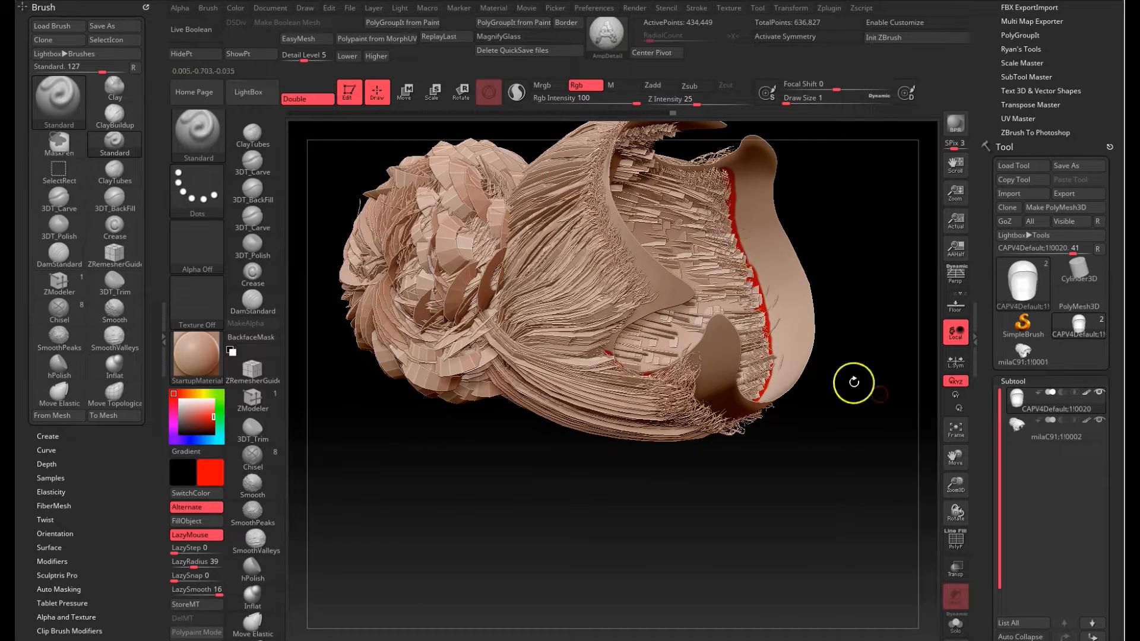
- Continue the red hairline around the ear cutouts and the remaining edges of the cap opening
{"action": "left_click_drag", "start_coordinate": [854, 382], "coordinate": [675, 297]}
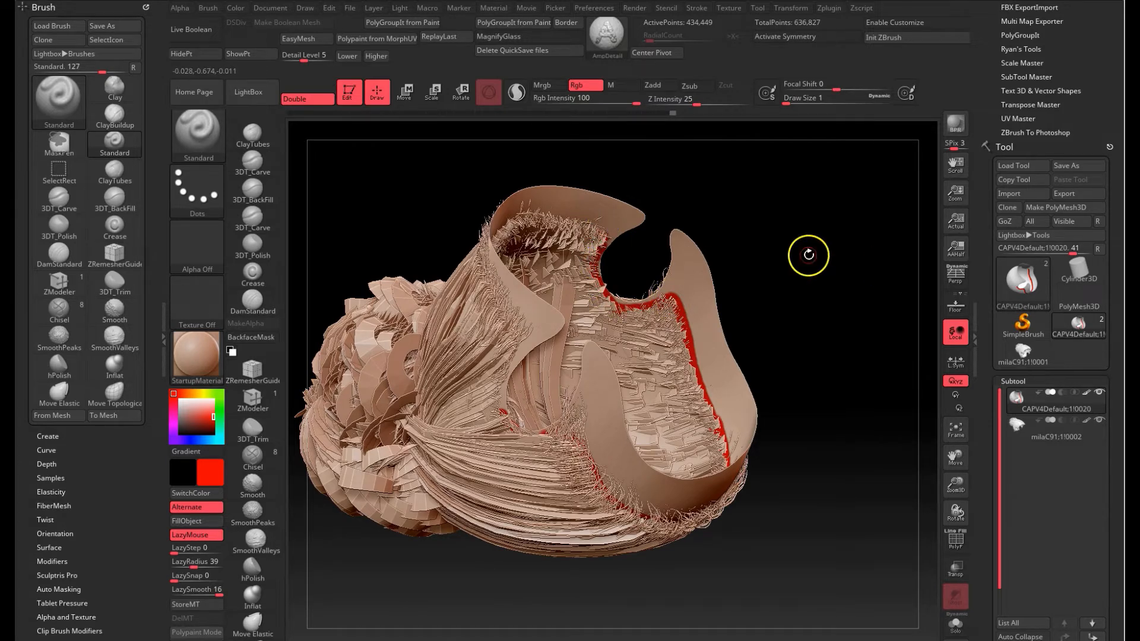
{"action": "left_click_drag", "start_coordinate": [808, 255], "coordinate": [803, 242]}
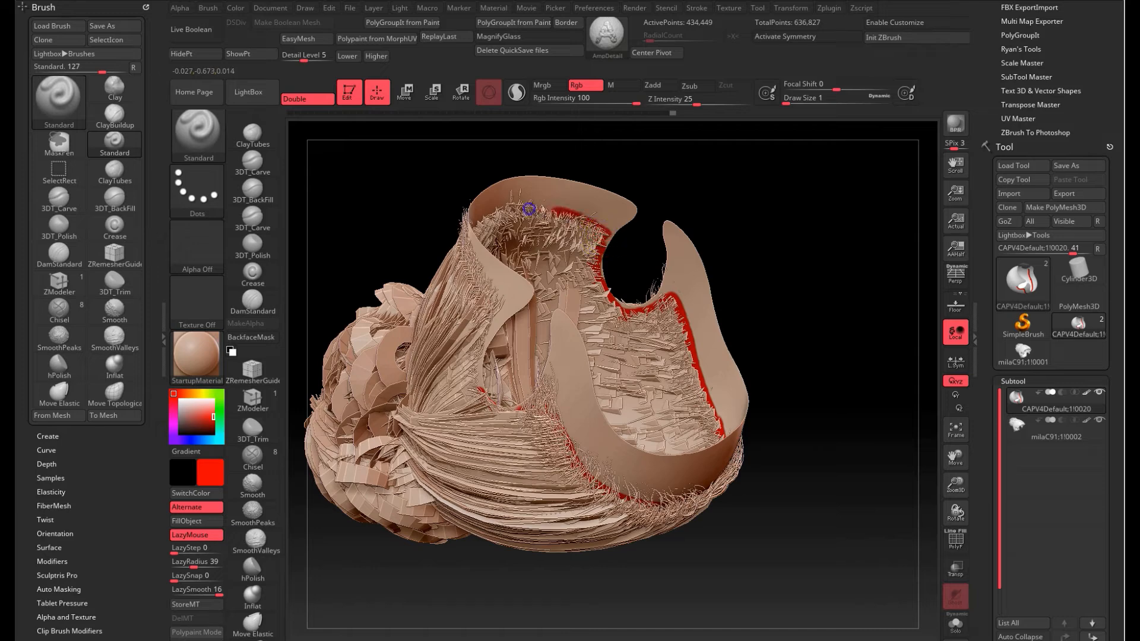
{"action": "left_click_drag", "start_coordinate": [782, 253], "coordinate": [490, 218]}
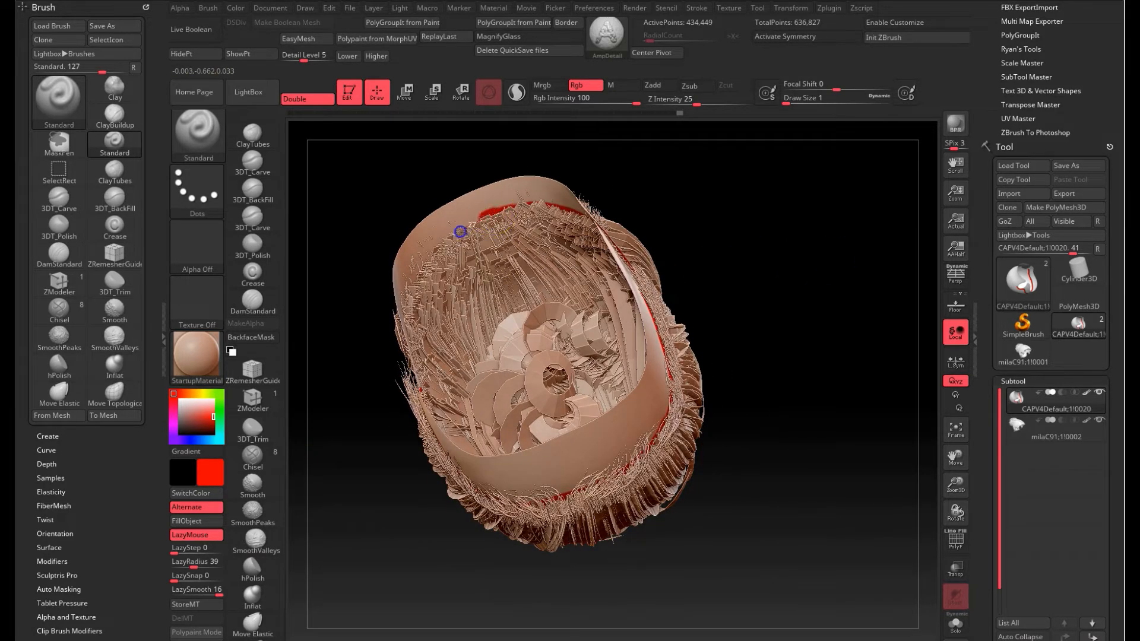
{"action": "left_click_drag", "start_coordinate": [401, 325], "coordinate": [408, 291]}
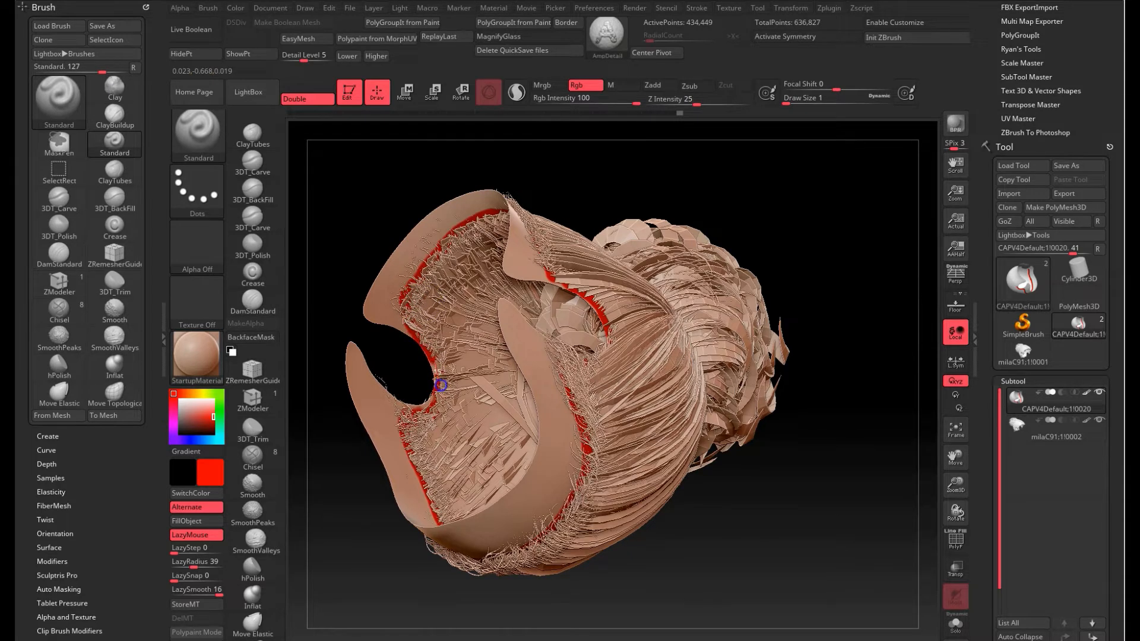
- Morph the cap to its UV layout and hide the hair subtool to inspect the red outline laid flat
{"action": "left_click_drag", "start_coordinate": [813, 296], "coordinate": [855, 439]}
{"action": "left_click_drag", "start_coordinate": [998, 502], "coordinate": [1003, 12]}
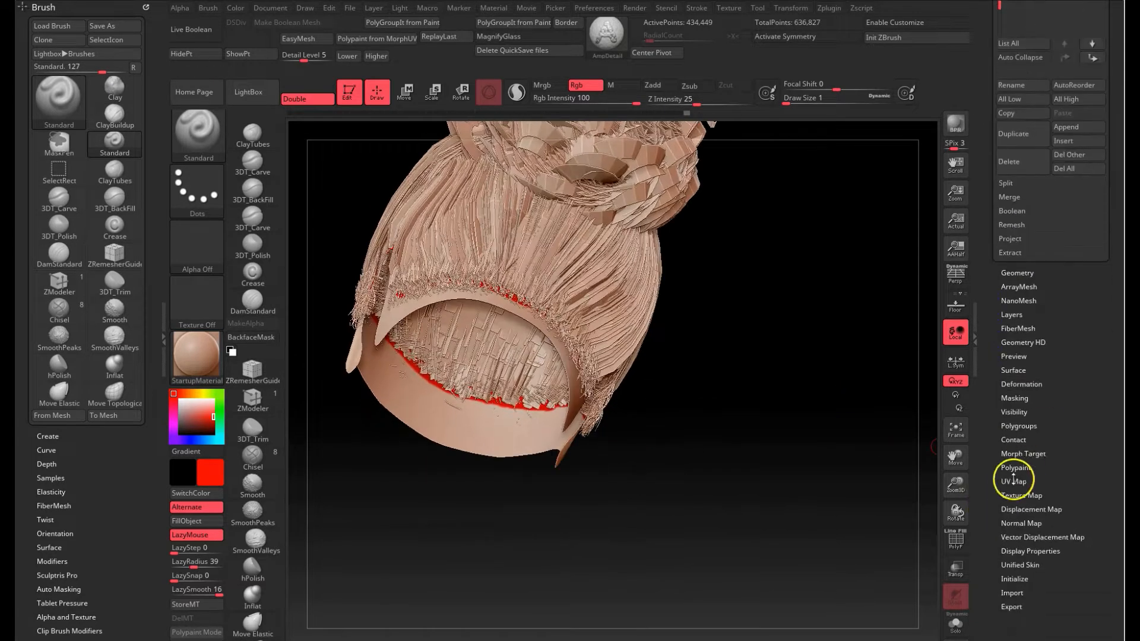
{"action": "left_click", "coordinate": [1014, 479]}
{"action": "left_click", "coordinate": [1074, 38]}
{"action": "left_click_drag", "start_coordinate": [993, 262], "coordinate": [987, 635]}
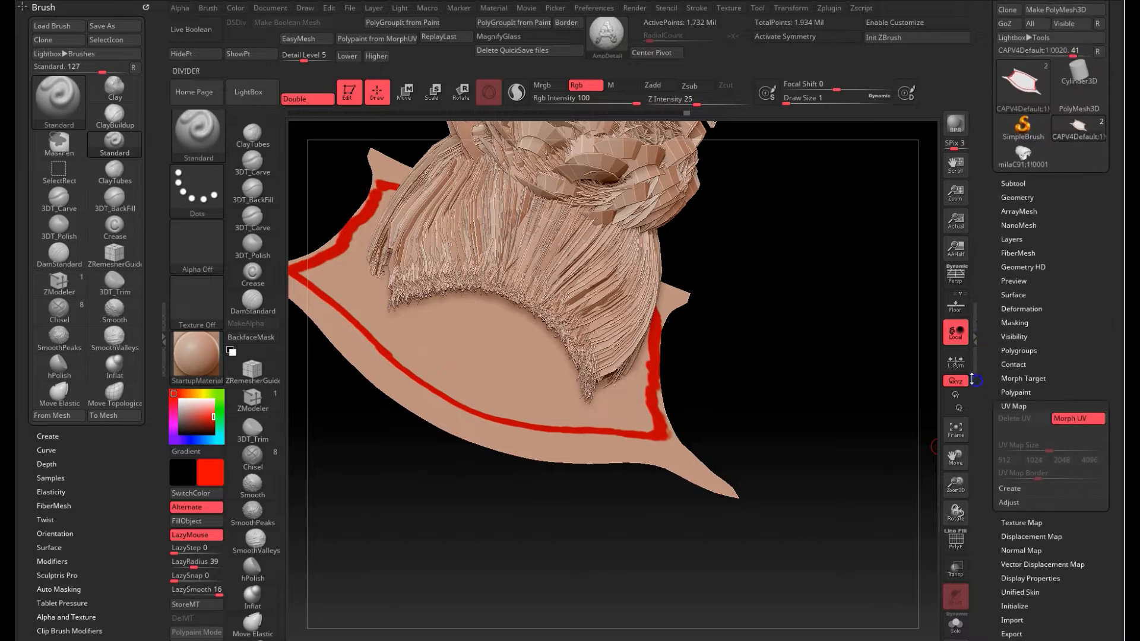
{"action": "left_click", "coordinate": [1015, 183]}
{"action": "left_click", "coordinate": [1099, 223]}
{"action": "left_click_drag", "start_coordinate": [787, 325], "coordinate": [843, 297]}
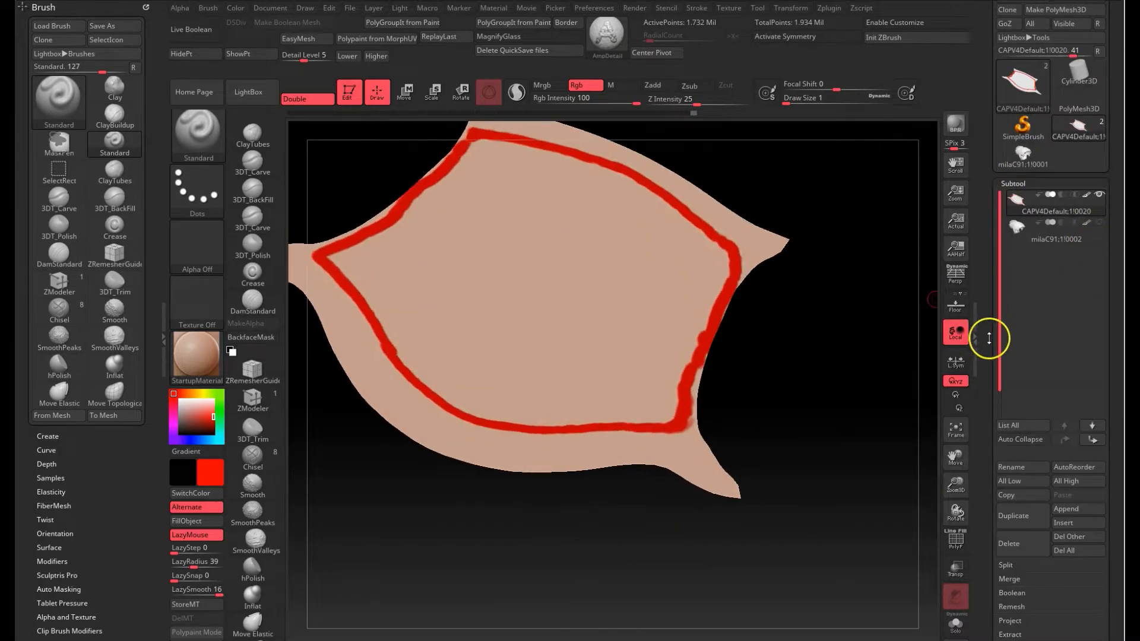
- Turn off Morph UV to return the cap to its 3D shape and show the hair subtool again
{"action": "left_click_drag", "start_coordinate": [992, 338], "coordinate": [991, 466]}
{"action": "left_click", "coordinate": [1017, 371]}
{"action": "left_click", "coordinate": [1080, 244]}
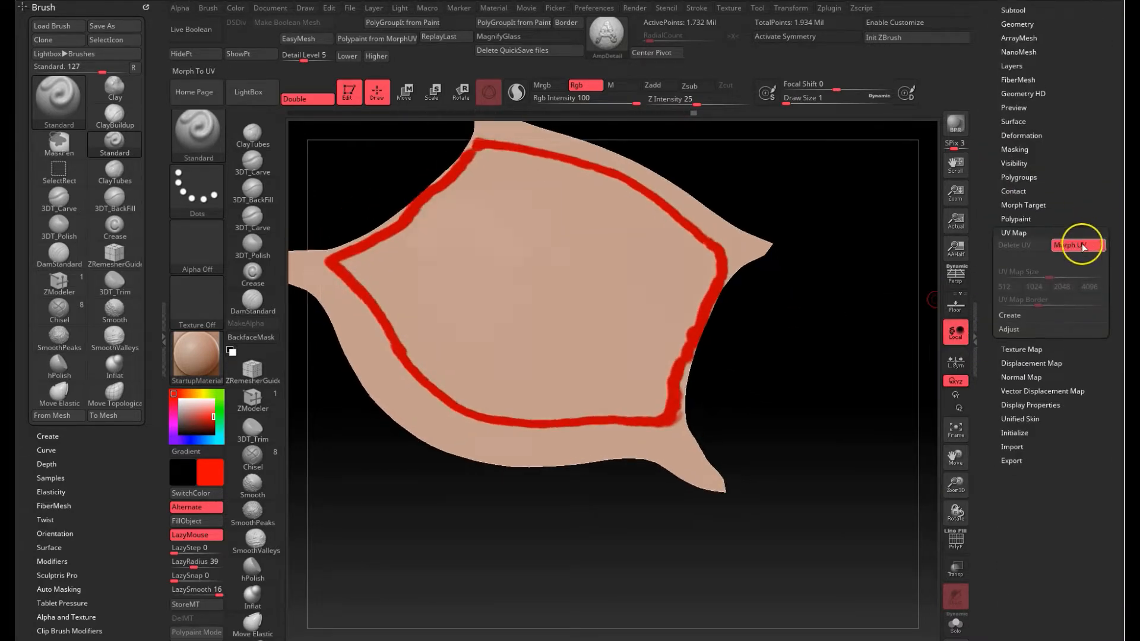
{"action": "left_click_drag", "start_coordinate": [984, 204], "coordinate": [987, 296]}
{"action": "left_click", "coordinate": [1099, 320]}
- Pick dark blue, enable ghost transparency and paint guide strokes along the hair flow across the back of the cap
{"action": "left_click", "coordinate": [207, 433]}
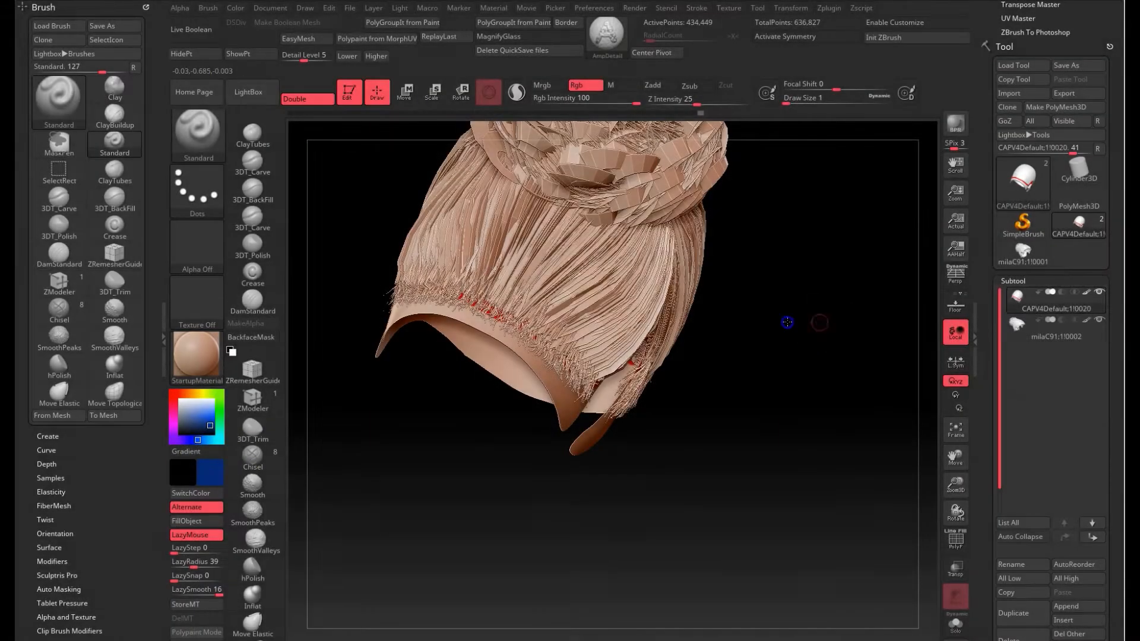
{"action": "left_click", "coordinate": [956, 568]}
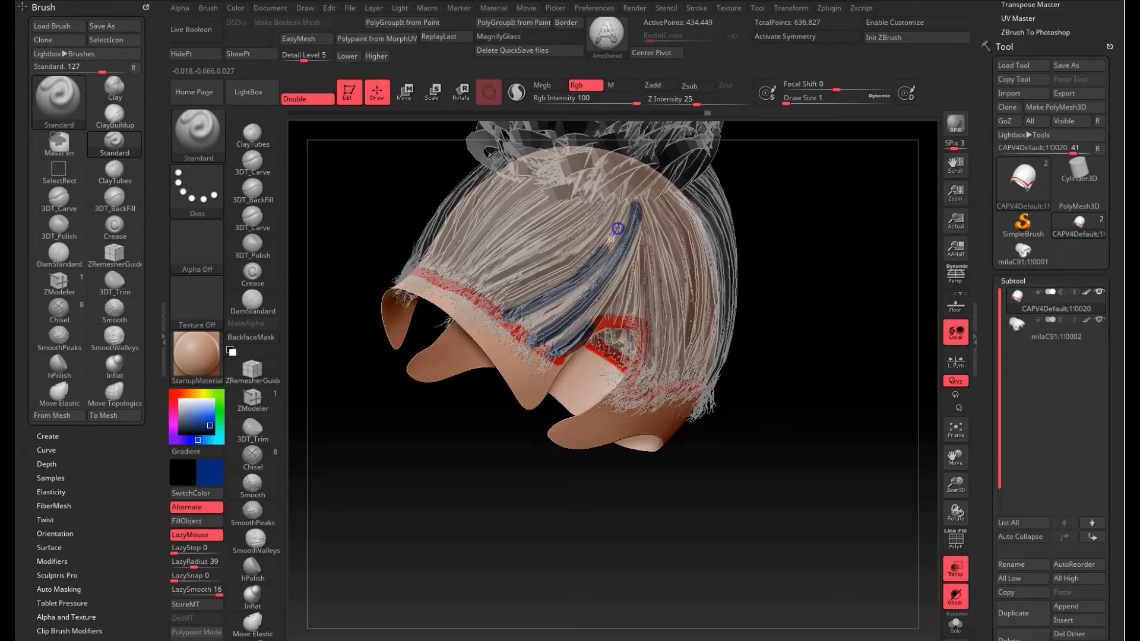
{"action": "left_click_drag", "start_coordinate": [836, 261], "coordinate": [513, 289]}
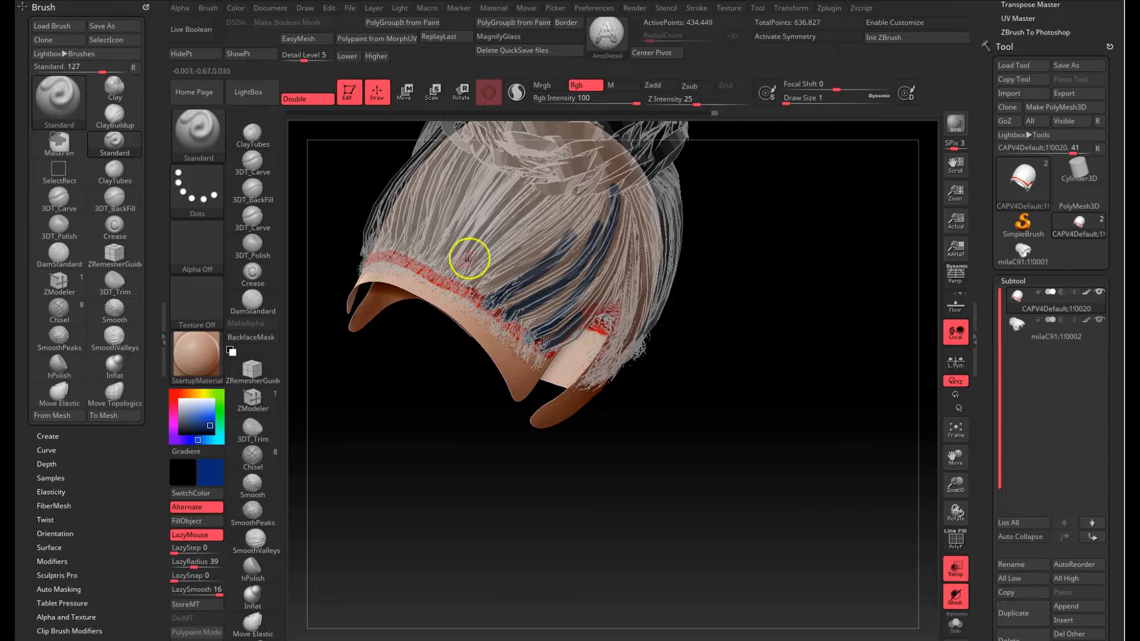
{"action": "left_click_drag", "start_coordinate": [714, 237], "coordinate": [519, 235]}
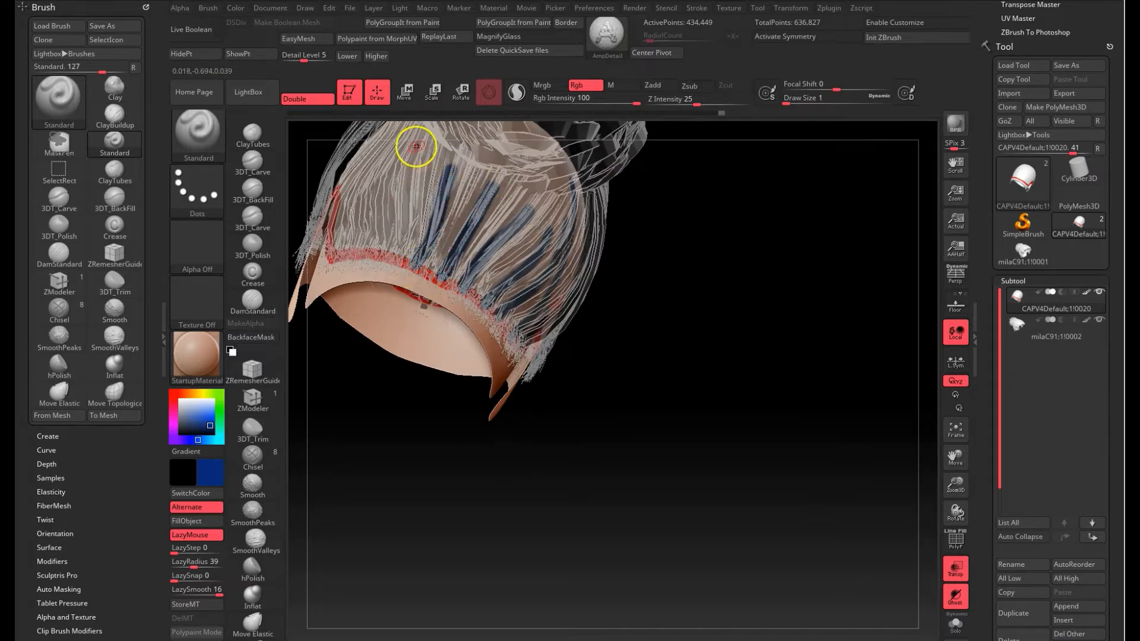
{"action": "left_click_drag", "start_coordinate": [954, 460], "coordinate": [1033, 538]}
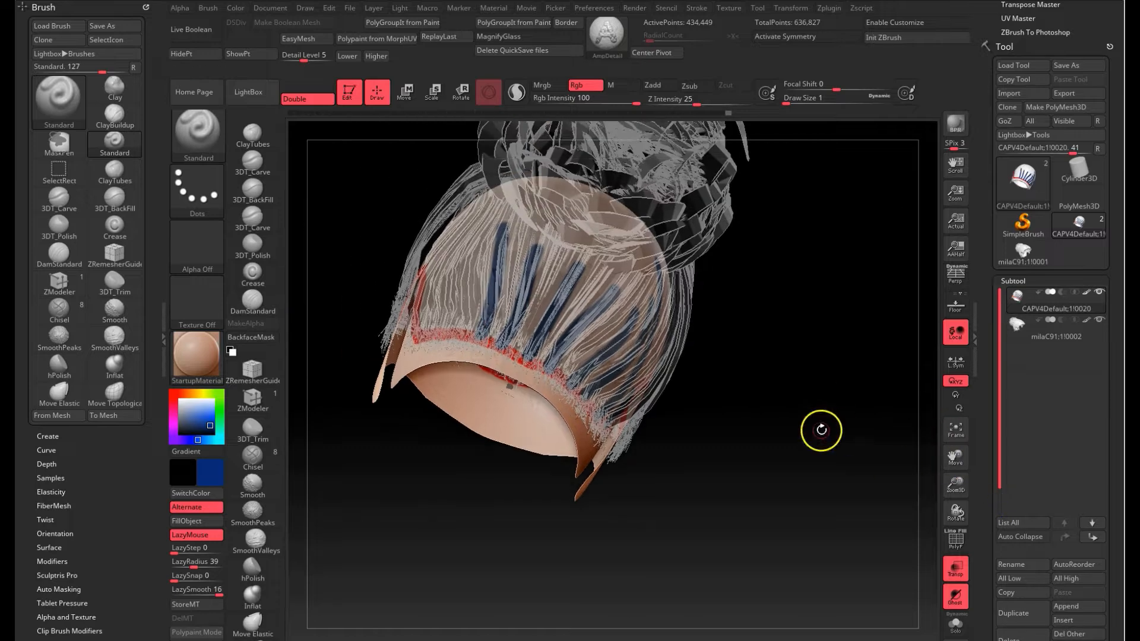
- Paint more blue hair-flow strokes around the ear cutout and along the side of the cap toward the bun
{"action": "left_click_drag", "start_coordinate": [821, 431], "coordinate": [885, 466]}
{"action": "mouse_move", "coordinate": [488, 351]}
{"action": "left_mouse_down"}
{"action": "mouse_move", "coordinate": [451, 332]}
{"action": "mouse_move", "coordinate": [485, 315]}
{"action": "left_mouse_up"}
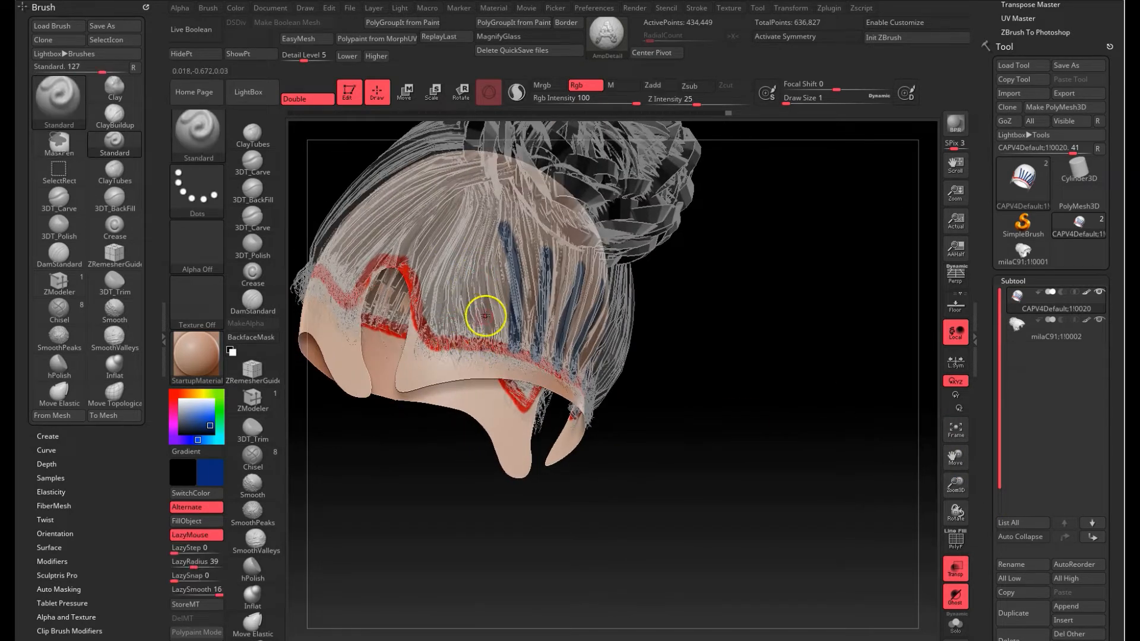
{"action": "left_click_drag", "start_coordinate": [743, 340], "coordinate": [768, 368]}
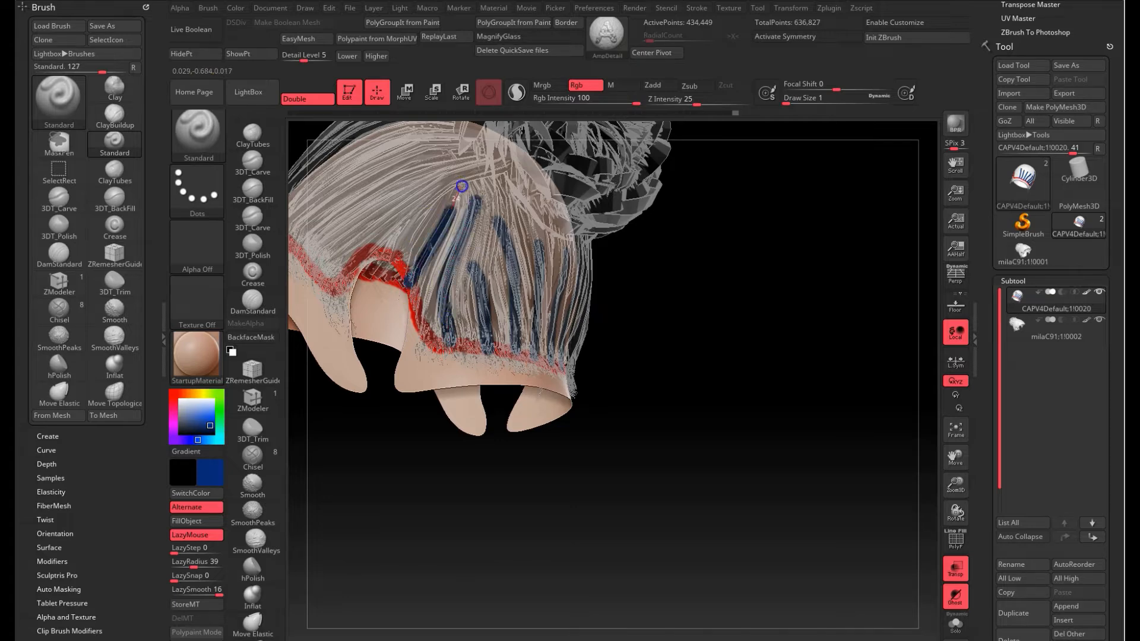
{"action": "left_click_drag", "start_coordinate": [682, 233], "coordinate": [473, 240]}
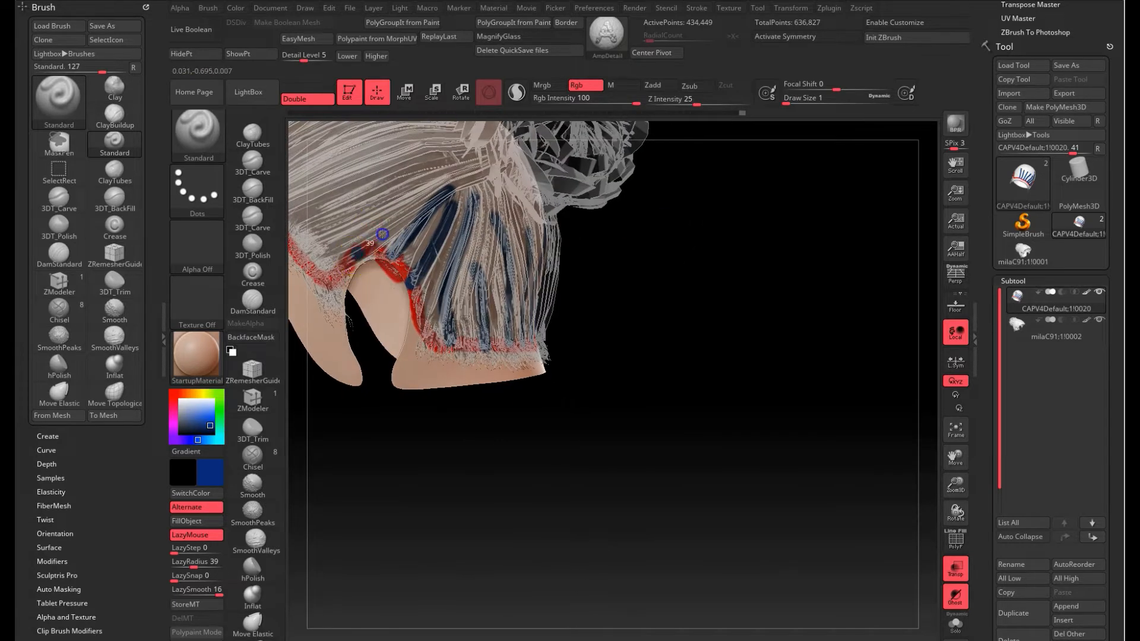
{"action": "left_click_drag", "start_coordinate": [955, 458], "coordinate": [1023, 542]}
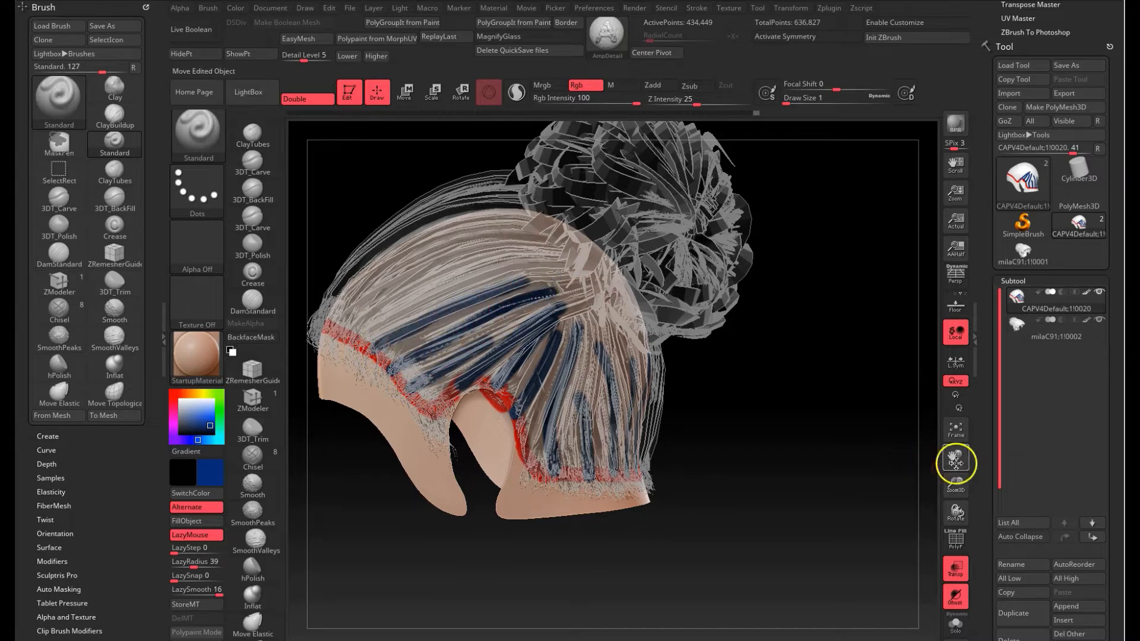
- Paint the remaining blue hair-flow strokes from the front hairline back toward the bun and around the far side of the cap
{"action": "left_click_drag", "start_coordinate": [956, 464], "coordinate": [999, 517]}
{"action": "left_click_drag", "start_coordinate": [791, 459], "coordinate": [407, 366]}
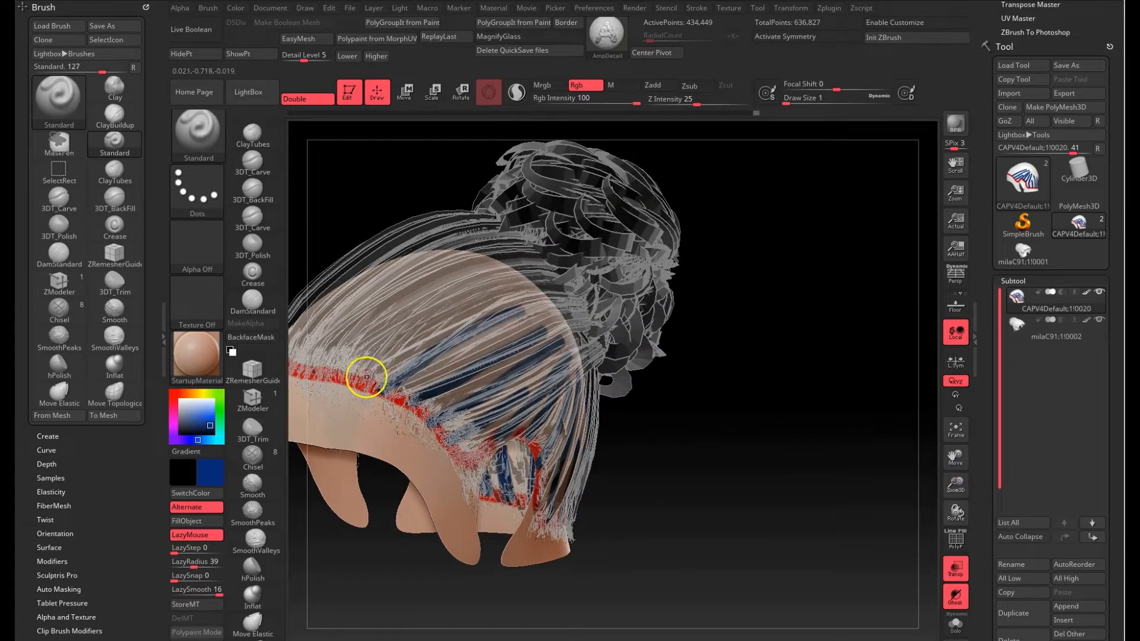
{"action": "left_click_drag", "start_coordinate": [952, 463], "coordinate": [1036, 502]}
{"action": "mouse_move", "coordinate": [823, 498]}
{"action": "left_mouse_down"}
{"action": "mouse_move", "coordinate": [865, 504]}
{"action": "mouse_move", "coordinate": [835, 492]}
{"action": "left_mouse_up"}
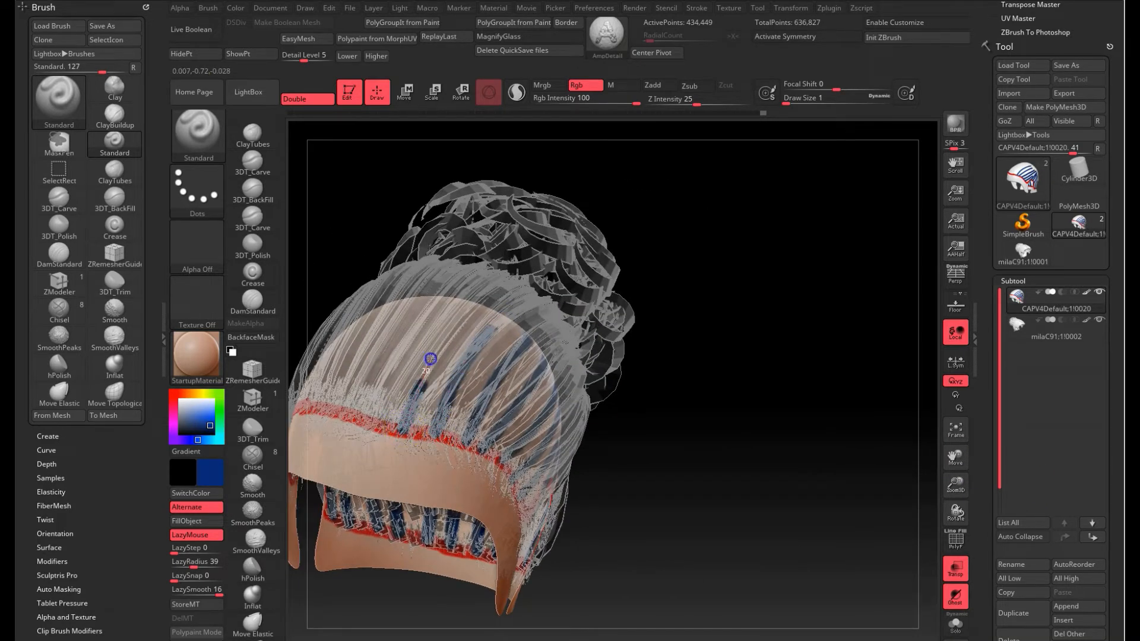
{"action": "left_click_drag", "start_coordinate": [820, 381], "coordinate": [463, 419]}
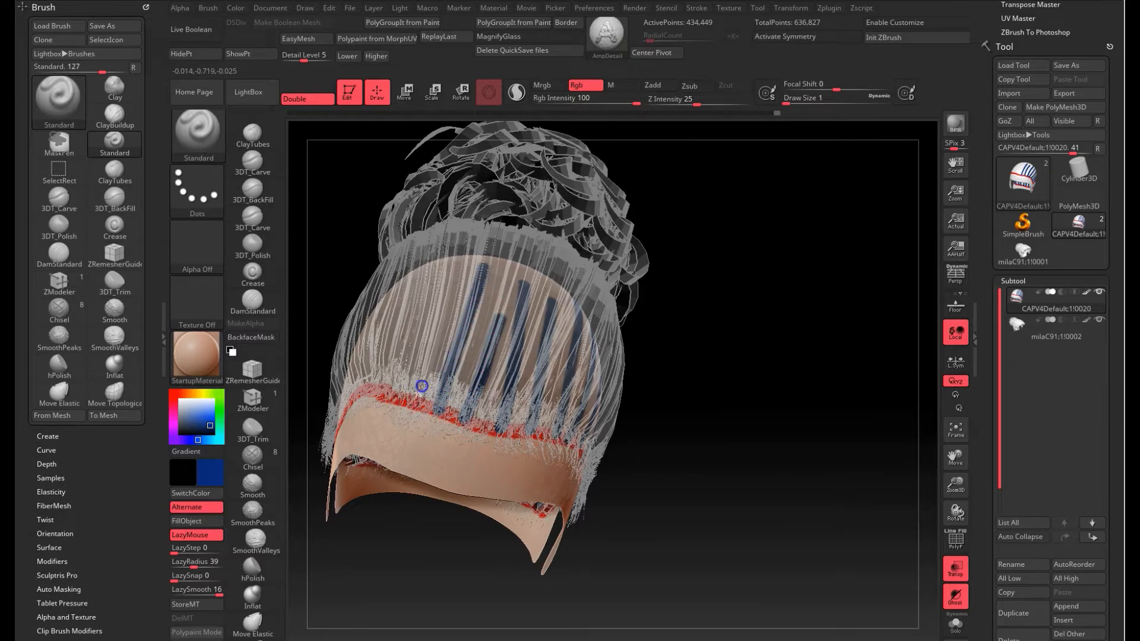
{"action": "left_click_drag", "start_coordinate": [443, 266], "coordinate": [445, 259]}
{"action": "left_click_drag", "start_coordinate": [650, 324], "coordinate": [743, 397]}
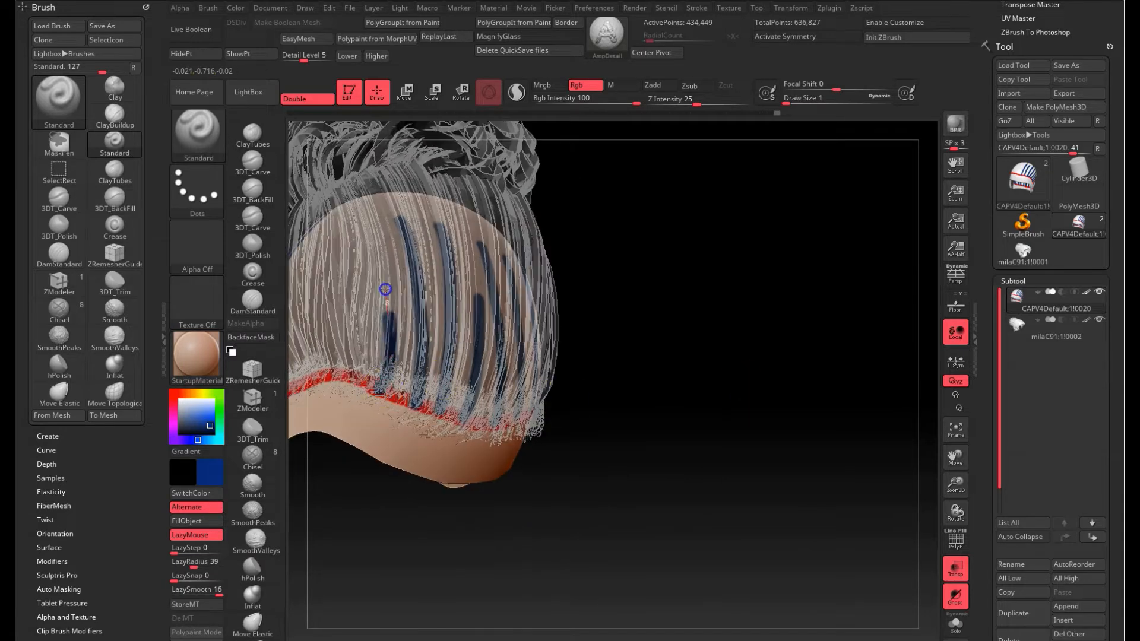
{"action": "left_click_drag", "start_coordinate": [935, 460], "coordinate": [843, 517]}
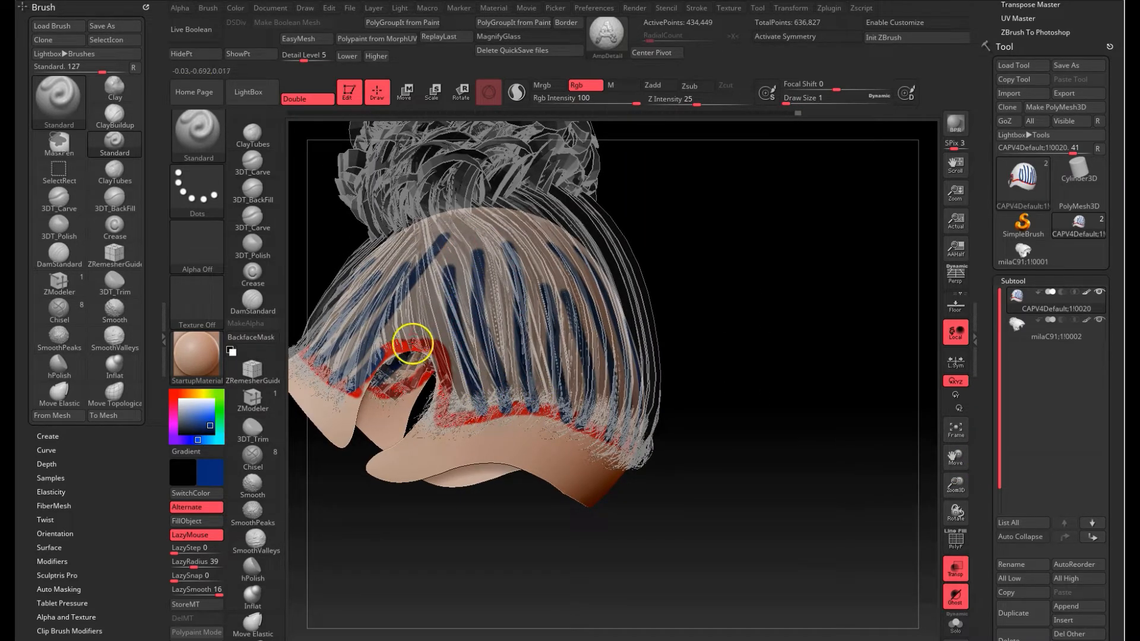
{"action": "left_click_drag", "start_coordinate": [782, 346], "coordinate": [730, 315]}
- Hide the hair subtool and inspect the red hairline and blue flow guides on the bare cap
{"action": "left_click", "coordinate": [1085, 323]}
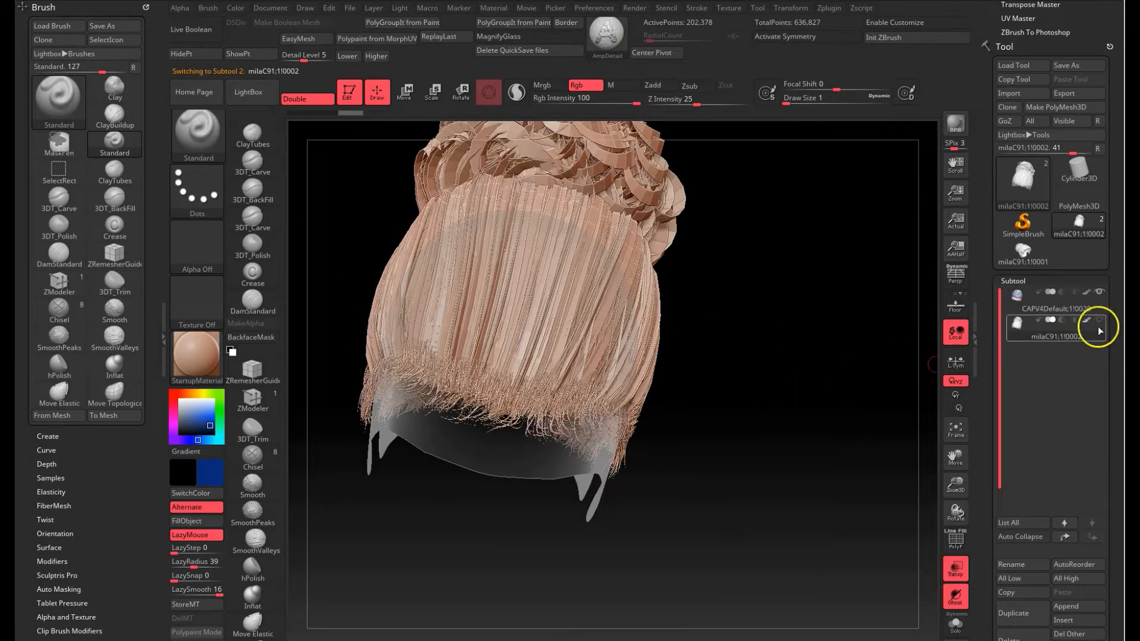
{"action": "left_click", "coordinate": [1099, 321]}
{"action": "left_click_drag", "start_coordinate": [750, 385], "coordinate": [821, 404]}
- Create a new texture map from the cap's polypaint, clone it to the current texture and open the texture commands
{"action": "left_click_drag", "start_coordinate": [985, 448], "coordinate": [989, 337]}
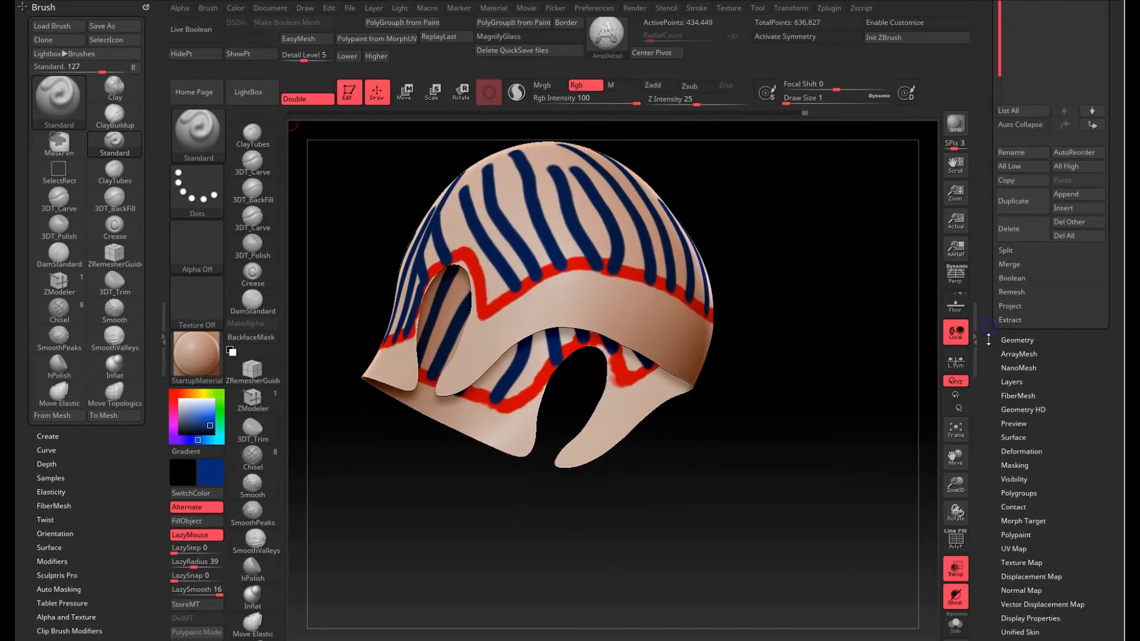
{"action": "left_click", "coordinate": [1032, 563]}
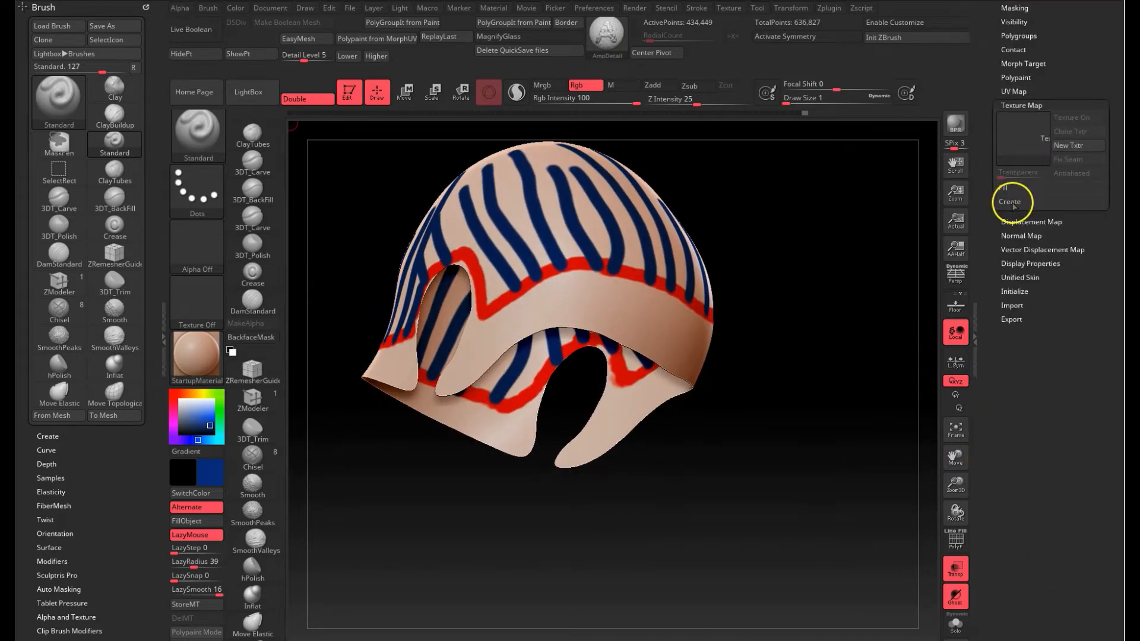
{"action": "left_click", "coordinate": [1011, 203]}
{"action": "left_click", "coordinate": [1024, 221]}
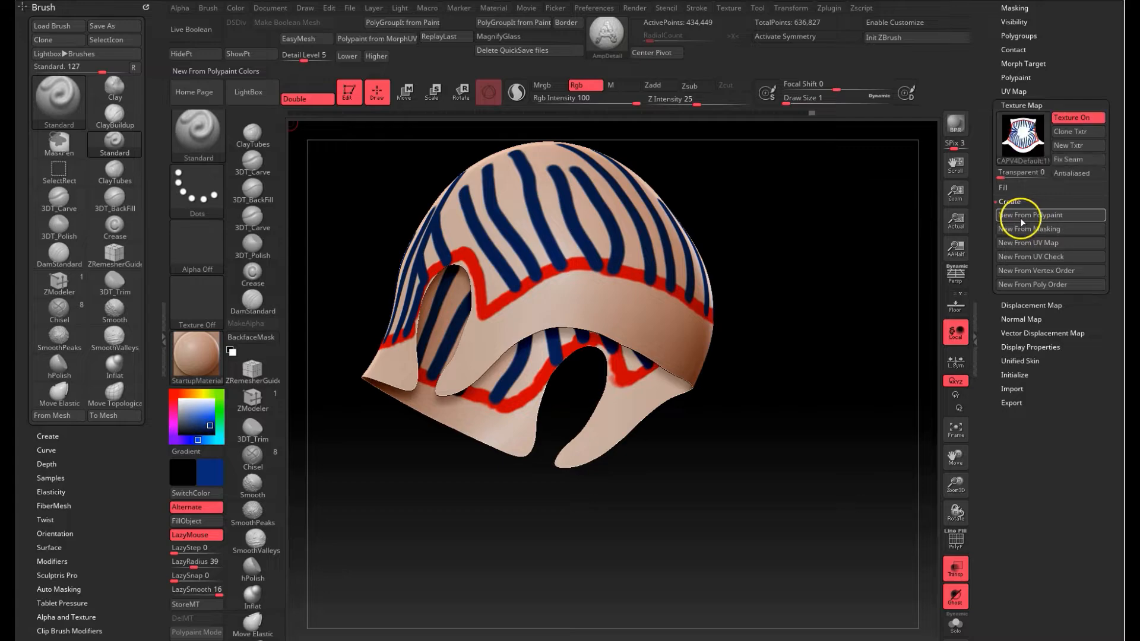
{"action": "left_click", "coordinate": [1068, 131]}
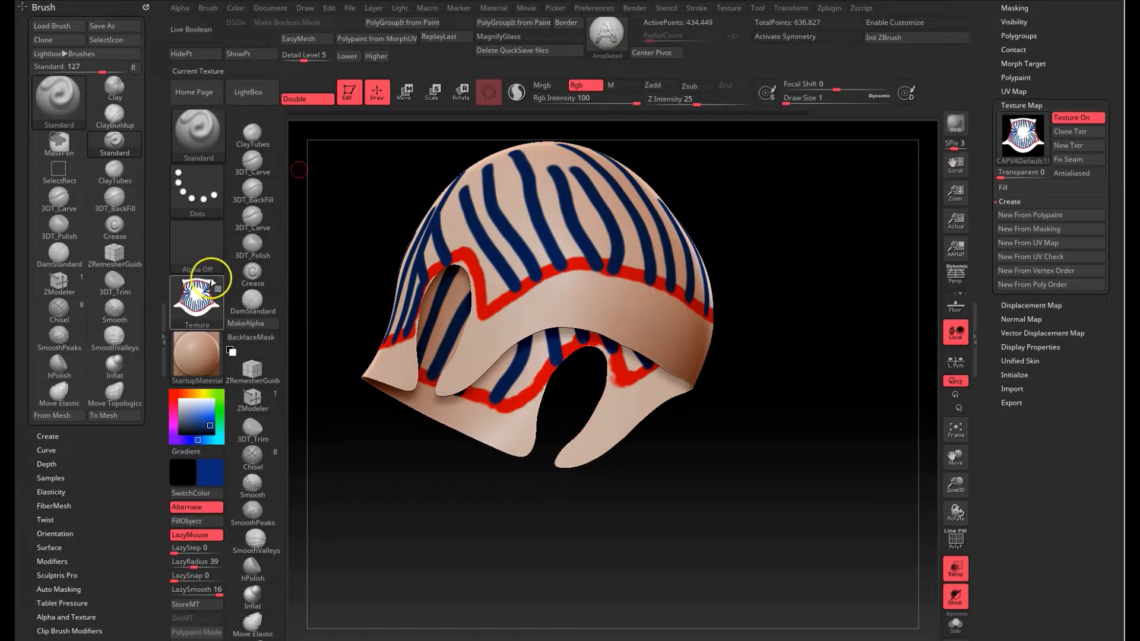
{"action": "left_click", "coordinate": [727, 9]}
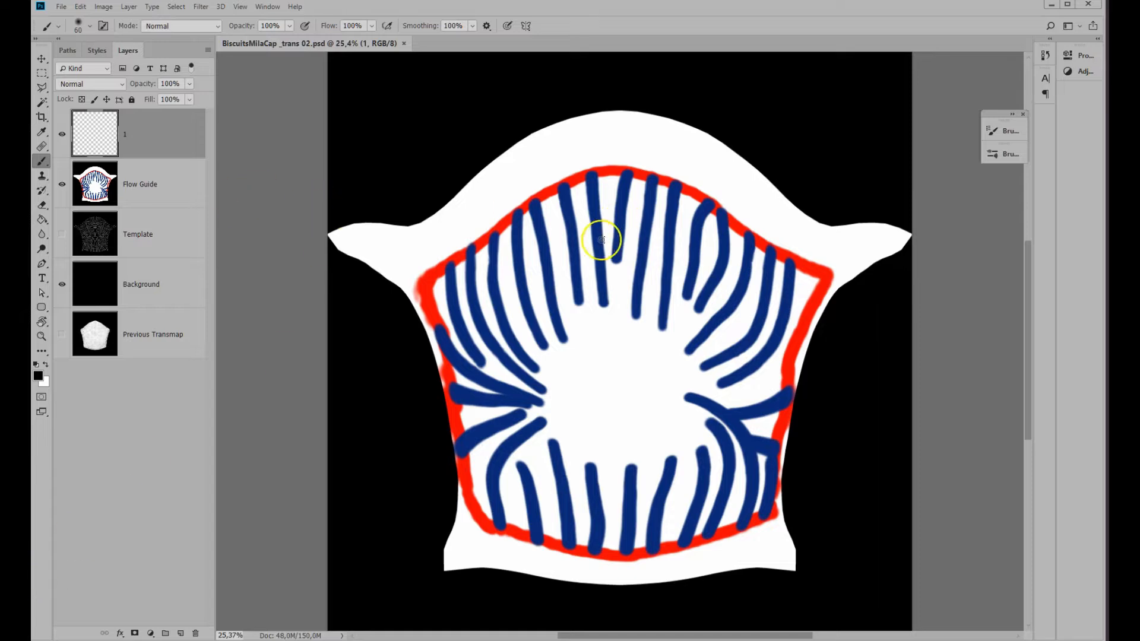
- Switch to Photoshop, rotate the canvas a quarter turn counterclockwise, activate the Brush tool and open the TransCap hair brush collection
{"action": "key", "text": "r"}
{"action": "left_click_drag", "start_coordinate": [602, 240], "coordinate": [517, 348]}
{"action": "left_click", "coordinate": [41, 161]}
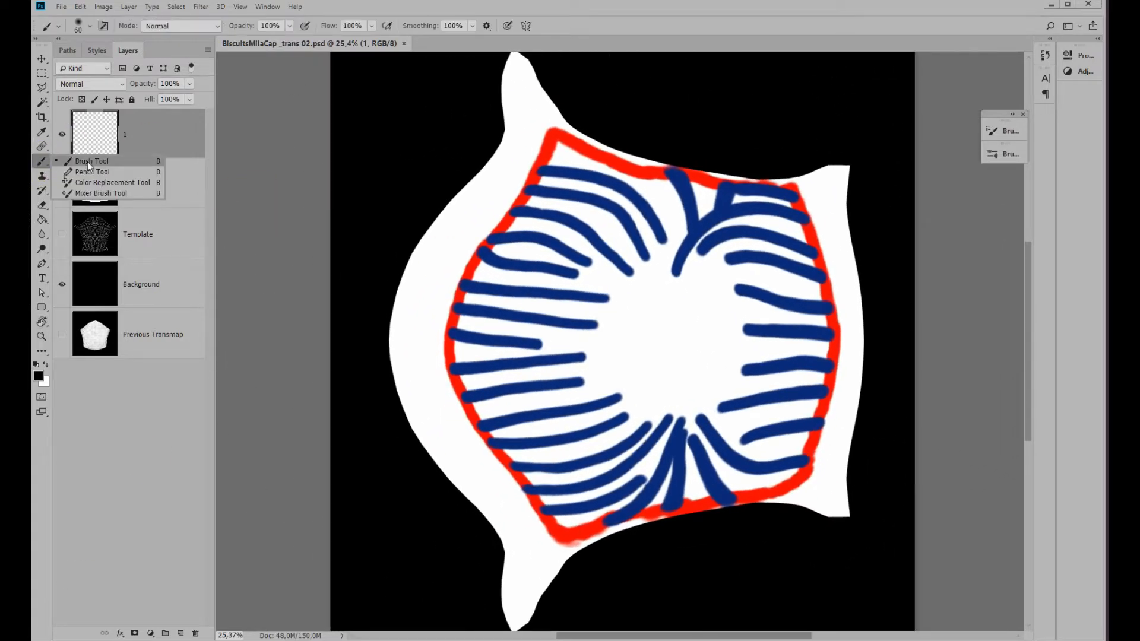
{"action": "left_click", "coordinate": [87, 162]}
{"action": "left_click", "coordinate": [1002, 155]}
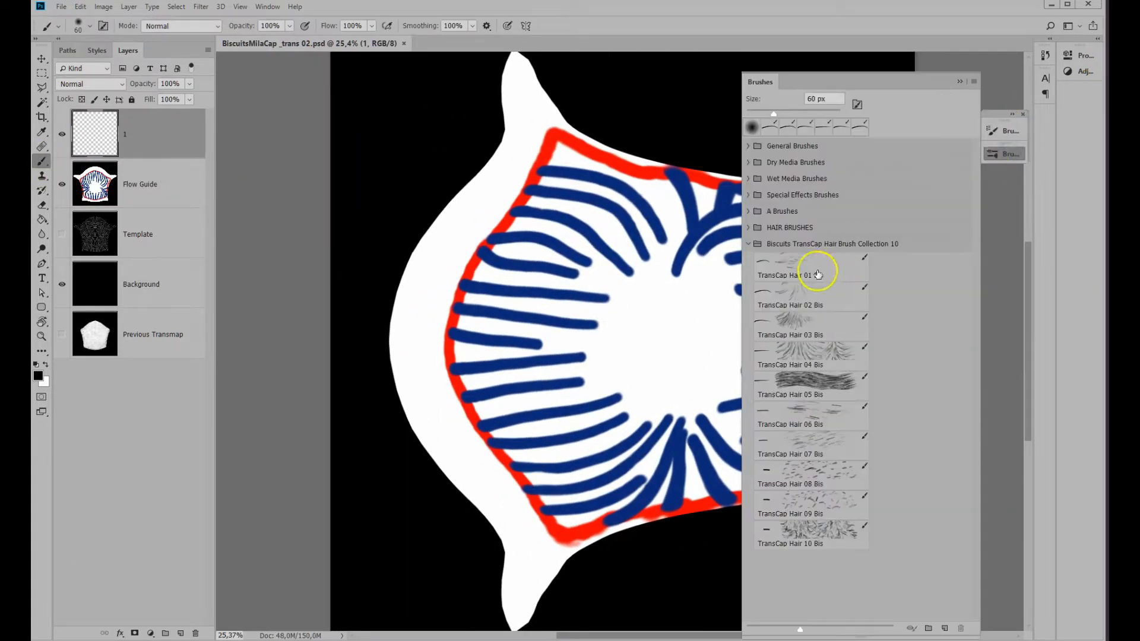
- Set the Flow Guide layer's opacity to 10% and make layer 1 active for painting
{"action": "left_click", "coordinate": [156, 185]}
{"action": "left_click_drag", "start_coordinate": [143, 84], "coordinate": [85, 89]}
{"action": "type", "text": "10"}
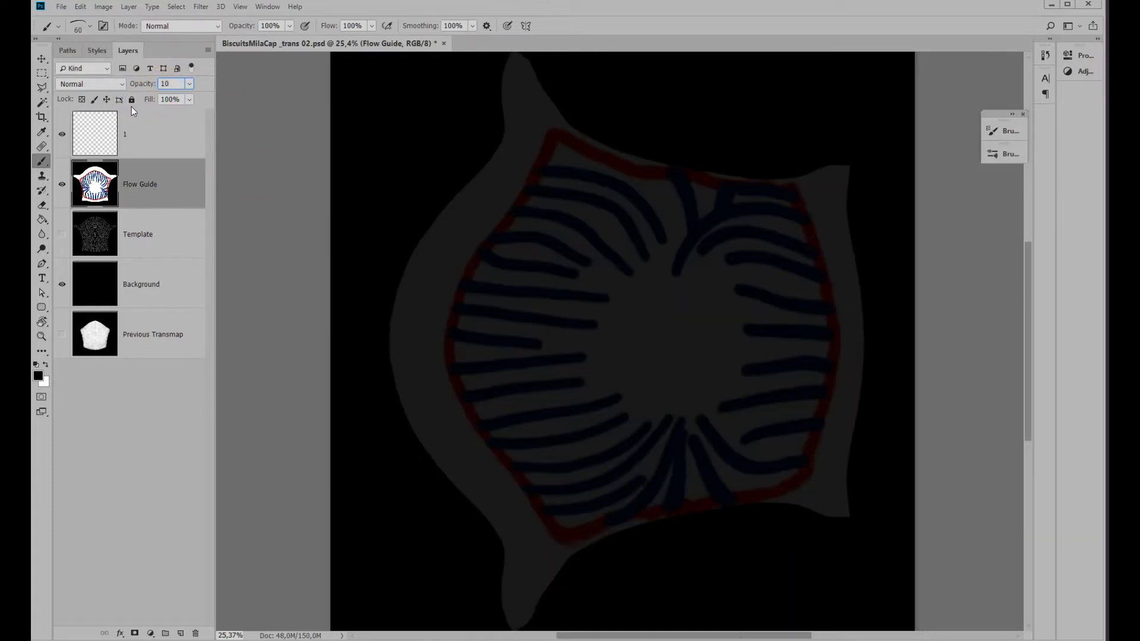
{"action": "left_click", "coordinate": [137, 137]}
- Set the foreground colour to white, try hair strokes along the front guide lines and undo them
{"action": "key", "text": "ctrl+space"}
{"action": "left_click_drag", "start_coordinate": [446, 335], "coordinate": [490, 323]}
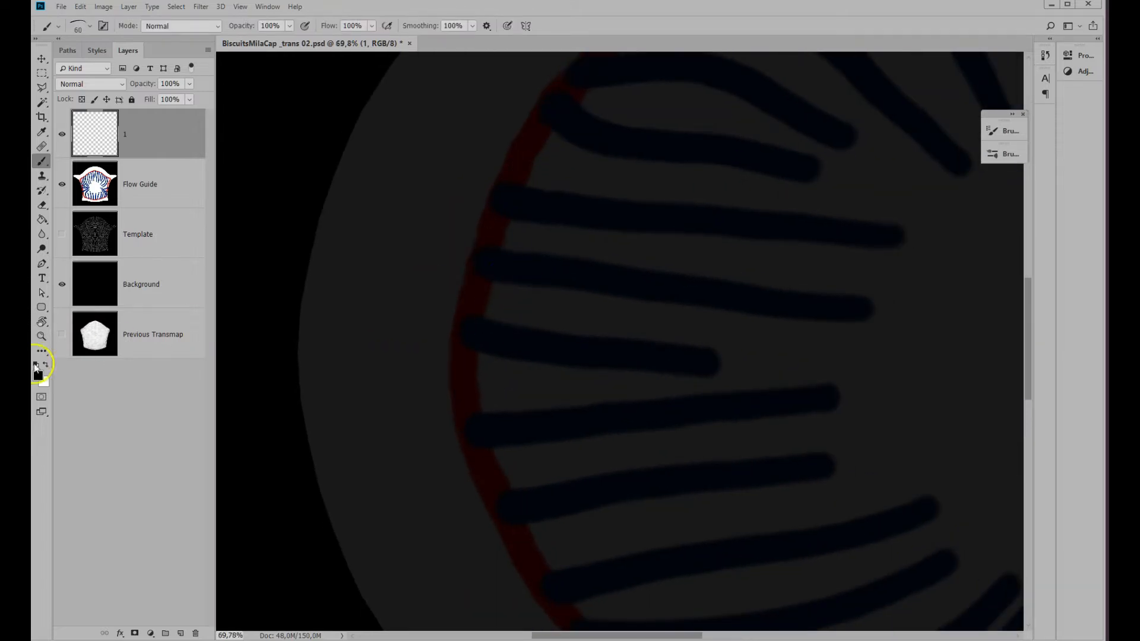
{"action": "left_click_drag", "start_coordinate": [481, 264], "coordinate": [543, 279]}
{"action": "key", "text": "ctrl+z"}
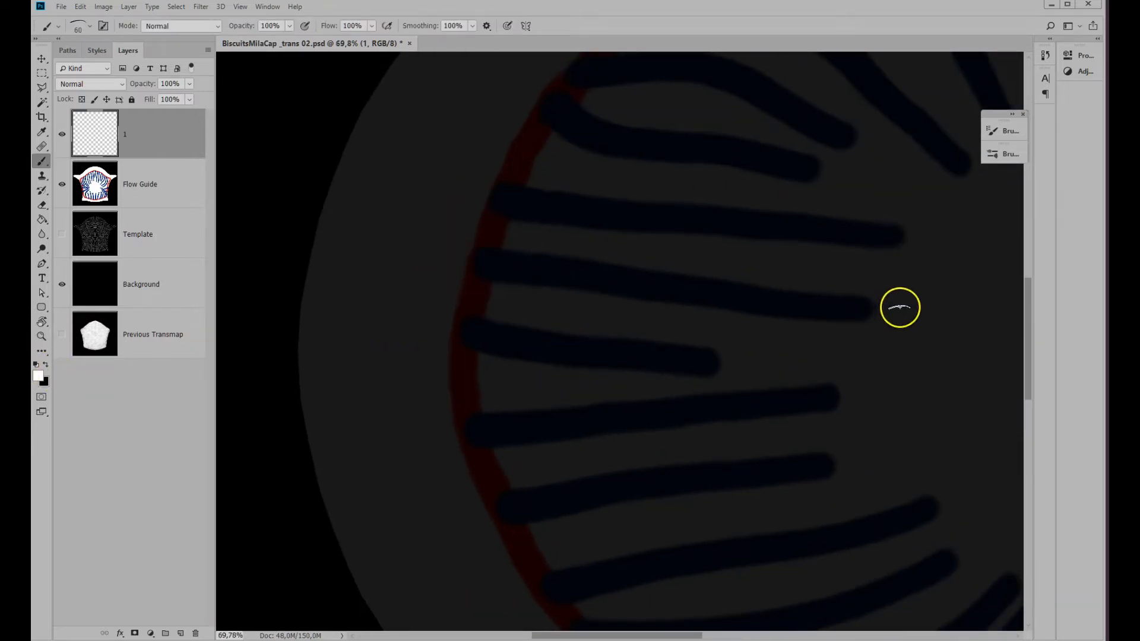
{"action": "left_click_drag", "start_coordinate": [885, 309], "coordinate": [704, 303]}
{"action": "key", "text": "ctrl+z"}
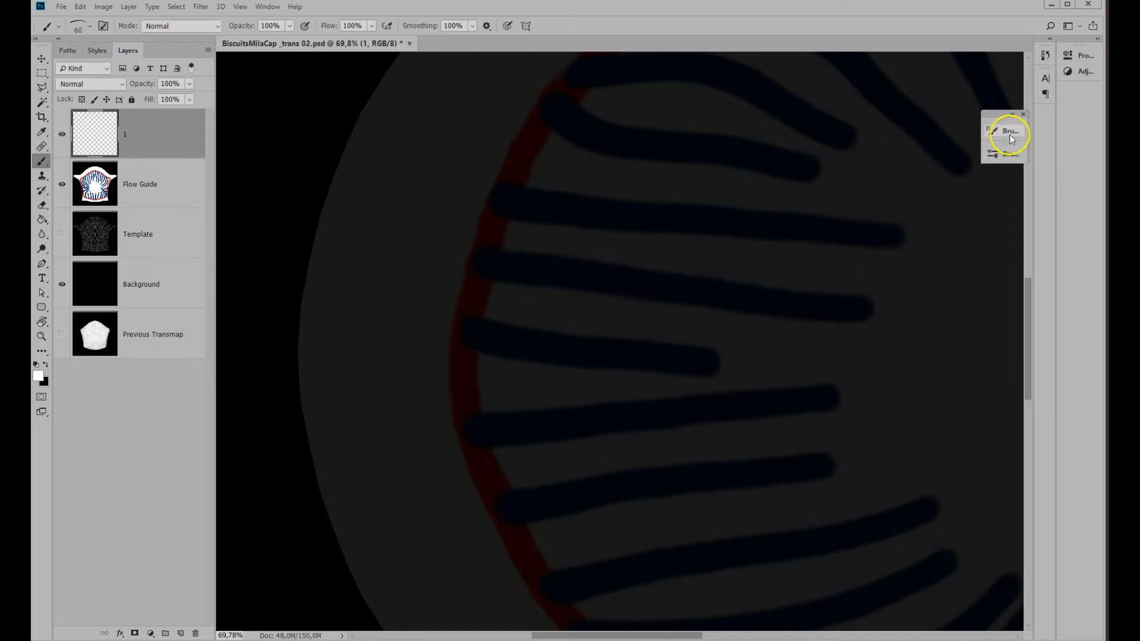
- Set the brush's scatter to 369% and paint white hair strokes along the middle guides of the front hairline
{"action": "left_click", "coordinate": [1011, 131]}
{"action": "left_click_drag", "start_coordinate": [916, 160], "coordinate": [891, 159]}
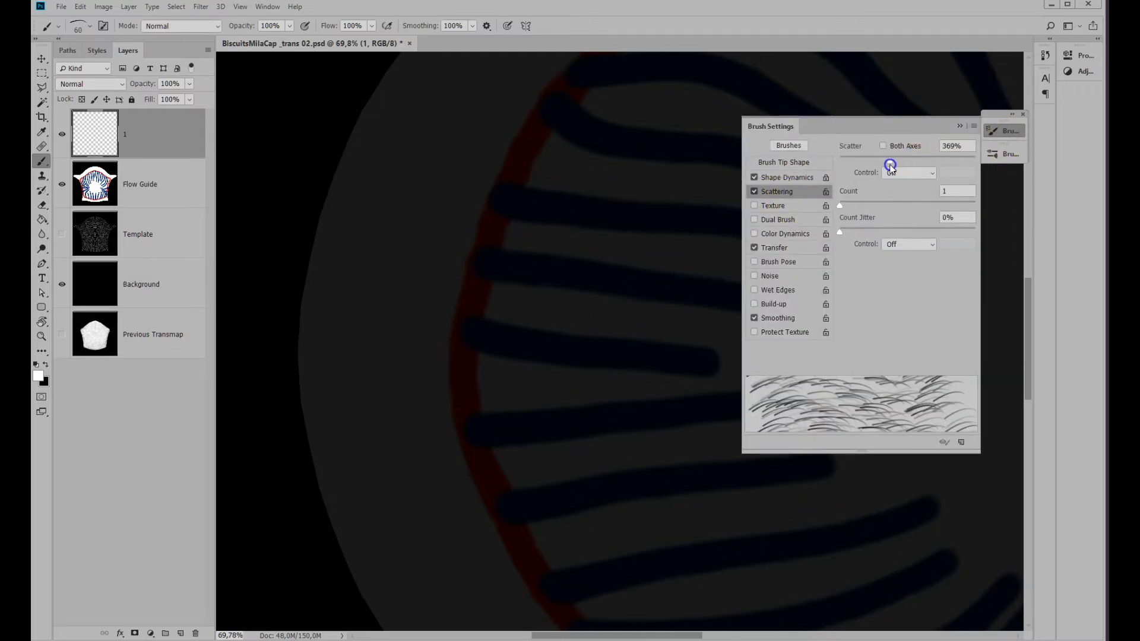
{"action": "left_click_drag", "start_coordinate": [706, 285], "coordinate": [483, 272]}
{"action": "left_click_drag", "start_coordinate": [913, 236], "coordinate": [491, 197]}
{"action": "mouse_move", "coordinate": [818, 365]}
{"action": "left_mouse_down"}
{"action": "mouse_move", "coordinate": [543, 355]}
{"action": "mouse_move", "coordinate": [452, 334]}
{"action": "left_mouse_up"}
{"action": "mouse_move", "coordinate": [870, 392]}
{"action": "left_mouse_down"}
{"action": "mouse_move", "coordinate": [532, 412]}
{"action": "mouse_move", "coordinate": [465, 428]}
{"action": "left_mouse_up"}
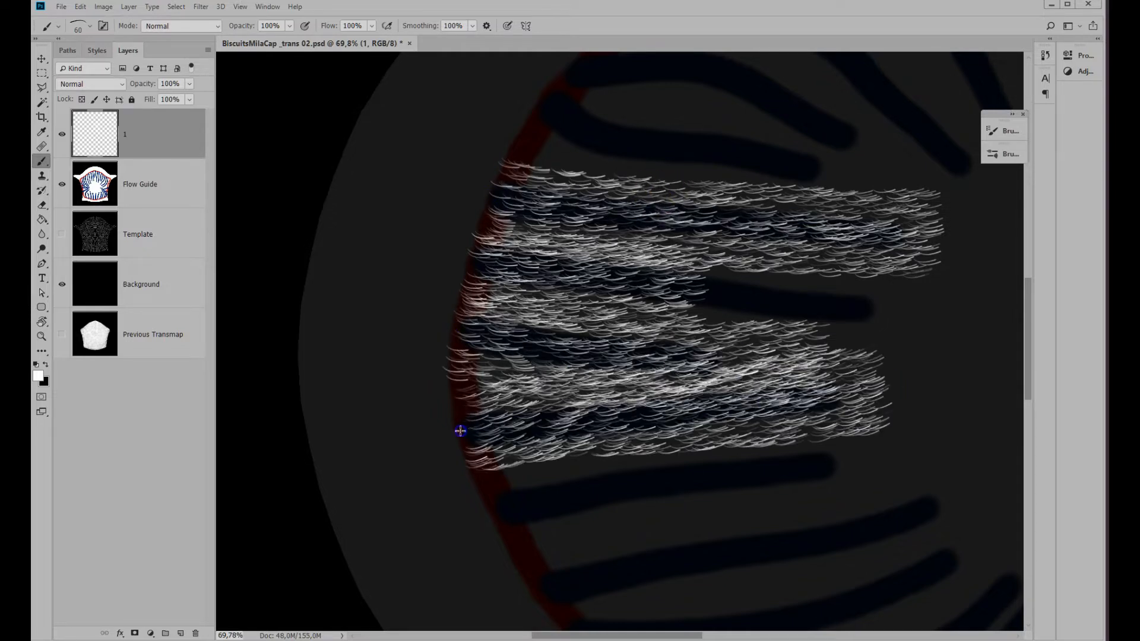
{"action": "mouse_move", "coordinate": [903, 454]}
{"action": "left_mouse_down"}
{"action": "mouse_move", "coordinate": [536, 495]}
{"action": "mouse_move", "coordinate": [527, 522]}
{"action": "left_mouse_up"}
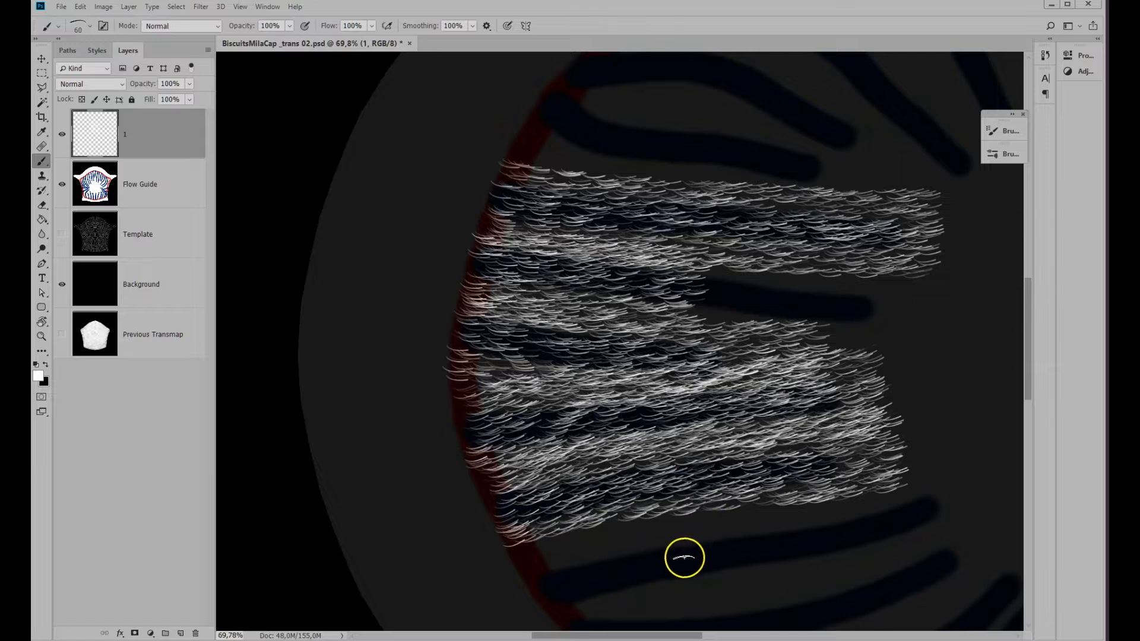
- Extend the hair strokes along the next guide lines down the front hairline, undoing the last stroke
{"action": "left_click_drag", "start_coordinate": [685, 558], "coordinate": [605, 344]}
{"action": "mouse_move", "coordinate": [888, 274]}
{"action": "left_mouse_down"}
{"action": "mouse_move", "coordinate": [771, 318]}
{"action": "mouse_move", "coordinate": [468, 379]}
{"action": "left_mouse_up"}
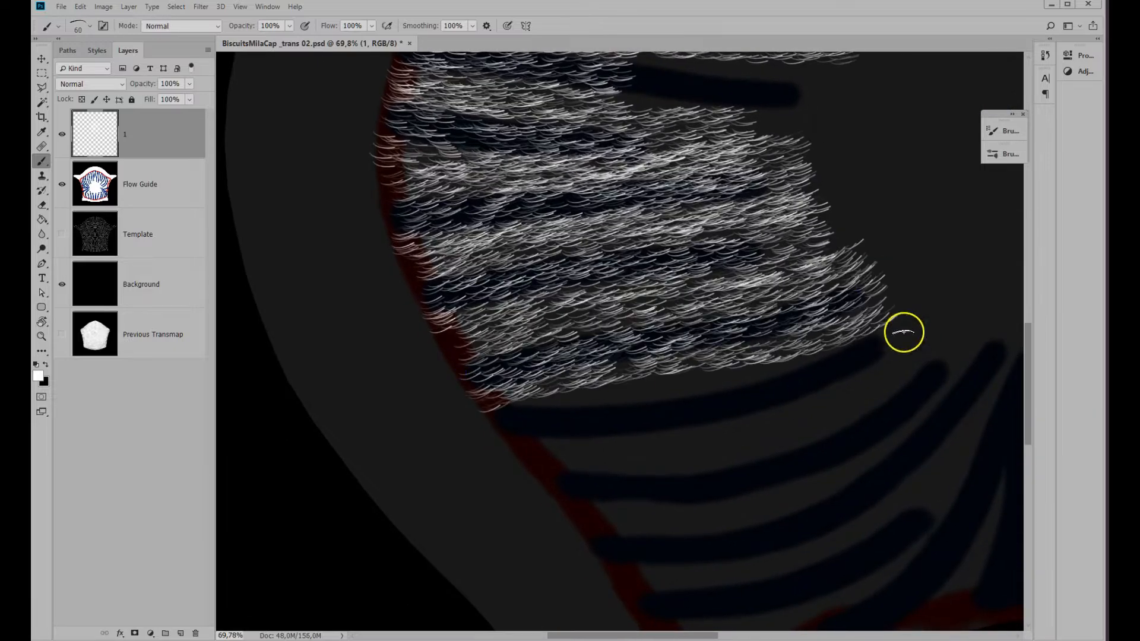
{"action": "mouse_move", "coordinate": [904, 333]}
{"action": "left_mouse_down"}
{"action": "mouse_move", "coordinate": [641, 407]}
{"action": "mouse_move", "coordinate": [505, 414]}
{"action": "left_mouse_up"}
{"action": "mouse_move", "coordinate": [980, 330]}
{"action": "left_mouse_down"}
{"action": "mouse_move", "coordinate": [924, 380]}
{"action": "mouse_move", "coordinate": [729, 463]}
{"action": "mouse_move", "coordinate": [553, 485]}
{"action": "left_mouse_up"}
{"action": "key", "text": "ctrl+z"}
- Rotate the canvas to suit the flow and paint hair along the guides down to the first front corner
{"action": "key", "text": "r"}
{"action": "mouse_move", "coordinate": [713, 410]}
{"action": "left_mouse_down"}
{"action": "mouse_move", "coordinate": [662, 409]}
{"action": "mouse_move", "coordinate": [692, 419]}
{"action": "mouse_move", "coordinate": [601, 270]}
{"action": "left_mouse_up"}
{"action": "mouse_move", "coordinate": [870, 208]}
{"action": "left_mouse_down"}
{"action": "mouse_move", "coordinate": [721, 278]}
{"action": "mouse_move", "coordinate": [575, 289]}
{"action": "mouse_move", "coordinate": [441, 262]}
{"action": "left_mouse_up"}
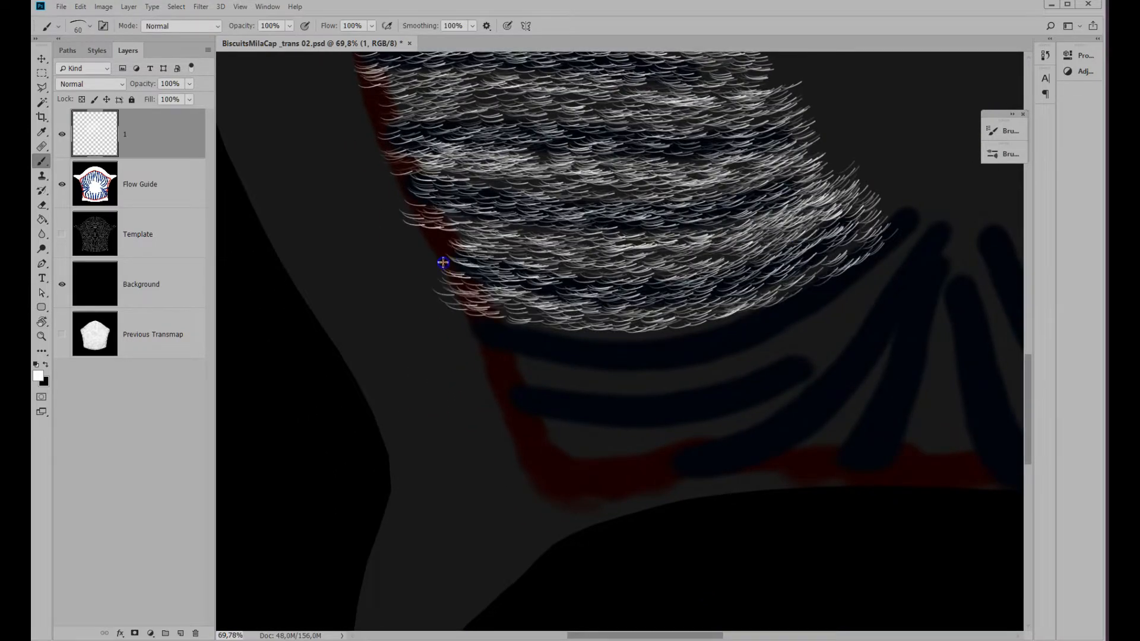
{"action": "left_click_drag", "start_coordinate": [668, 230], "coordinate": [419, 227]}
{"action": "mouse_move", "coordinate": [910, 212]}
{"action": "left_mouse_down"}
{"action": "mouse_move", "coordinate": [611, 333]}
{"action": "mouse_move", "coordinate": [483, 331]}
{"action": "left_mouse_up"}
{"action": "mouse_move", "coordinate": [856, 333]}
{"action": "left_mouse_down"}
{"action": "mouse_move", "coordinate": [738, 381]}
{"action": "mouse_move", "coordinate": [516, 399]}
{"action": "left_mouse_up"}
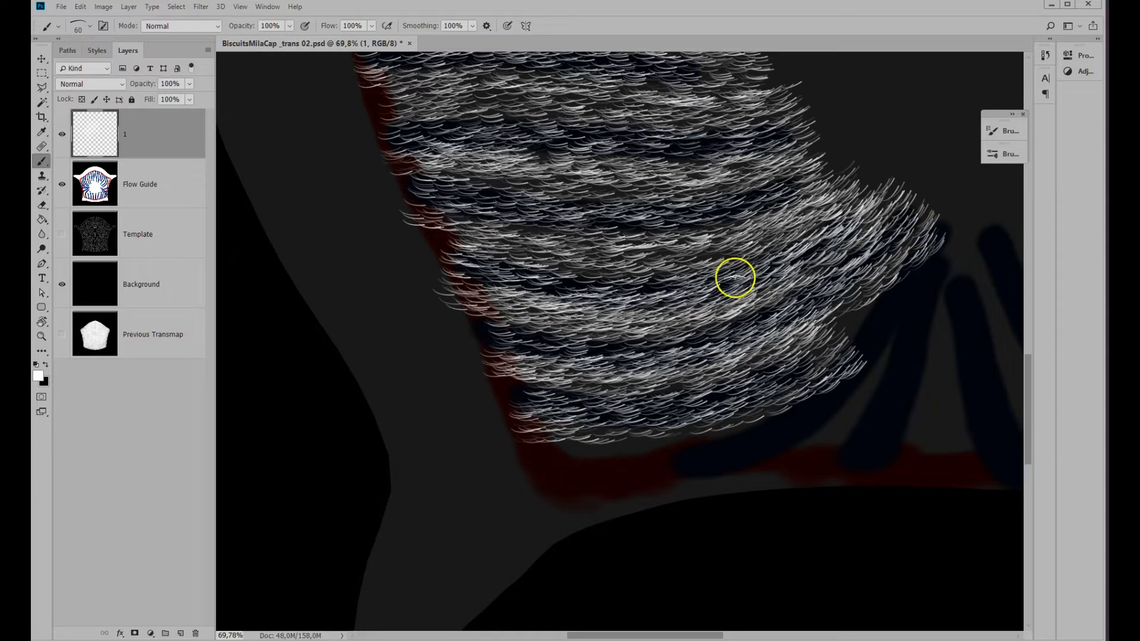
- Paint hair along the guides from the front corner to the first ear cutout, undoing the last stroke
{"action": "key", "text": "r"}
{"action": "mouse_move", "coordinate": [736, 275]}
{"action": "left_mouse_down"}
{"action": "mouse_move", "coordinate": [751, 199]}
{"action": "mouse_move", "coordinate": [517, 338]}
{"action": "left_mouse_up"}
{"action": "key", "text": "b"}
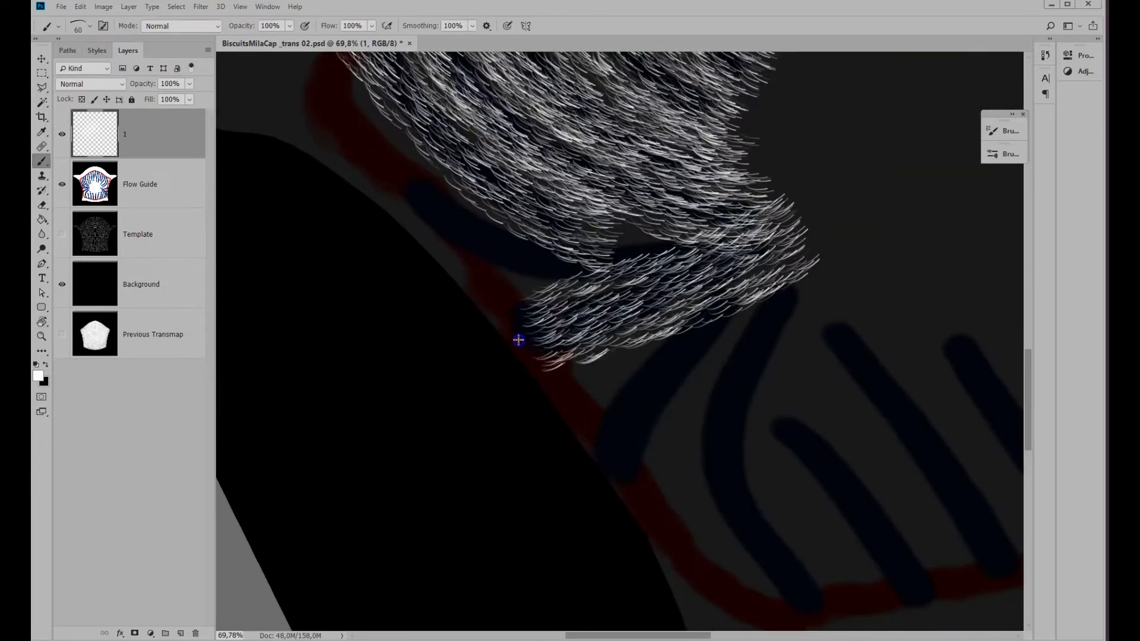
{"action": "mouse_move", "coordinate": [852, 225]}
{"action": "left_mouse_down"}
{"action": "mouse_move", "coordinate": [689, 255]}
{"action": "mouse_move", "coordinate": [449, 215]}
{"action": "mouse_move", "coordinate": [395, 170]}
{"action": "left_mouse_up"}
{"action": "mouse_move", "coordinate": [778, 243]}
{"action": "left_mouse_down"}
{"action": "mouse_move", "coordinate": [646, 382]}
{"action": "mouse_move", "coordinate": [641, 464]}
{"action": "left_mouse_up"}
{"action": "key", "text": "r"}
{"action": "key", "text": "ctrl+z"}
- Enable Flip Y for the brush tip and paint hair along the curved guide behind the first ear cutout
{"action": "left_click", "coordinate": [1008, 131]}
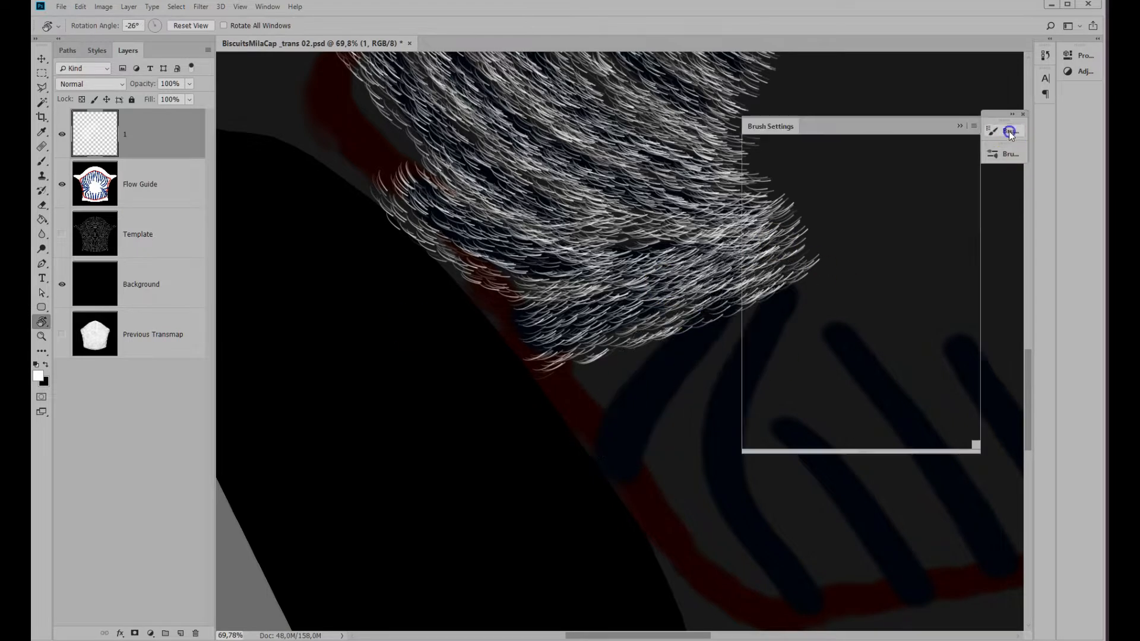
{"action": "key", "text": "b"}
{"action": "left_click", "coordinate": [799, 163]}
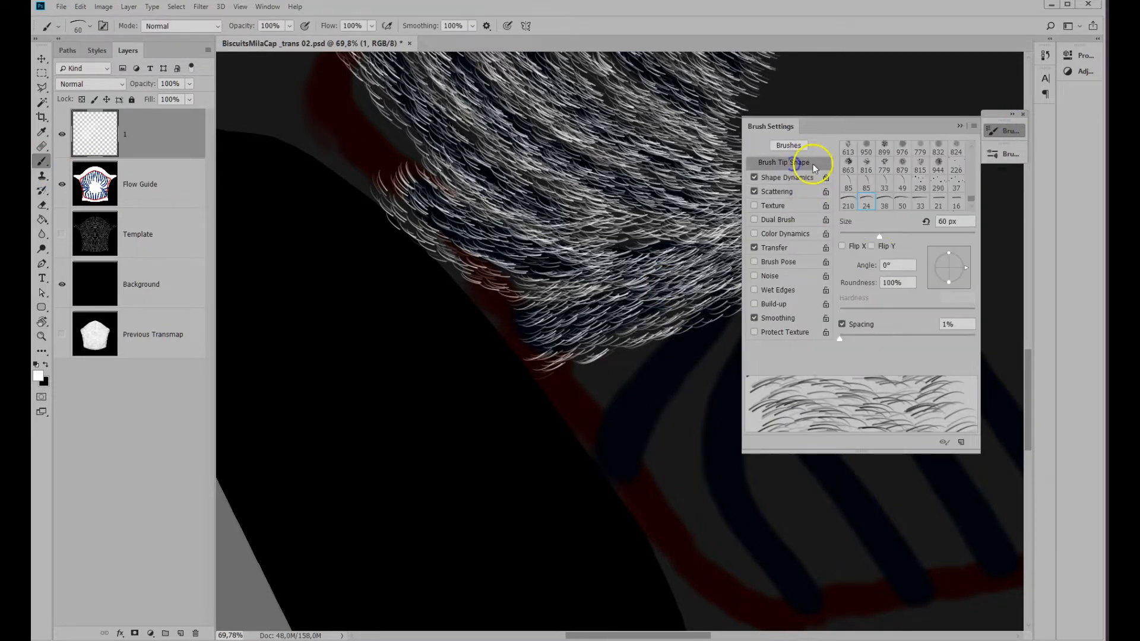
{"action": "left_click", "coordinate": [879, 247]}
{"action": "left_click", "coordinate": [805, 43]}
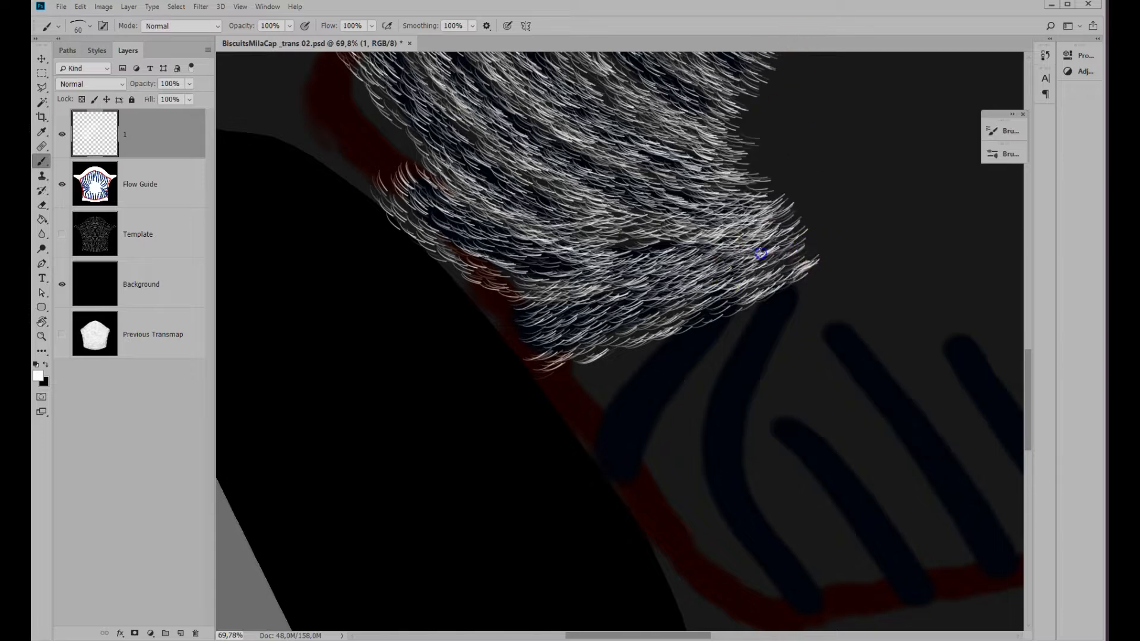
{"action": "left_click_drag", "start_coordinate": [763, 254], "coordinate": [628, 465]}
{"action": "mouse_move", "coordinate": [763, 229]}
{"action": "left_mouse_down"}
{"action": "mouse_move", "coordinate": [727, 268]}
{"action": "mouse_move", "coordinate": [526, 326]}
{"action": "left_mouse_up"}
{"action": "key", "text": "ctrl+z"}
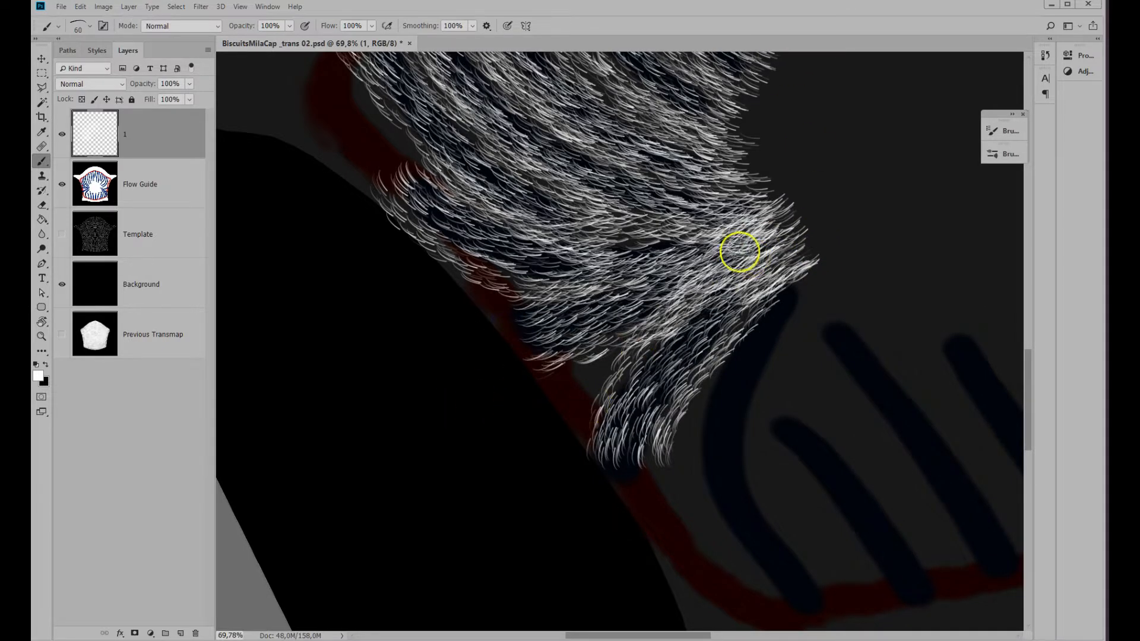
{"action": "left_click_drag", "start_coordinate": [738, 249], "coordinate": [590, 407]}
- Rotate the canvas and paint hair along the guides at the first nape corner
{"action": "key", "text": "r"}
{"action": "mouse_move", "coordinate": [649, 313]}
{"action": "left_mouse_down"}
{"action": "mouse_move", "coordinate": [735, 428]}
{"action": "mouse_move", "coordinate": [766, 206]}
{"action": "mouse_move", "coordinate": [661, 211]}
{"action": "mouse_move", "coordinate": [474, 358]}
{"action": "mouse_move", "coordinate": [458, 409]}
{"action": "left_mouse_up"}
{"action": "key", "text": "b"}
{"action": "left_click_drag", "start_coordinate": [624, 182], "coordinate": [453, 325]}
{"action": "key", "text": "r"}
{"action": "mouse_move", "coordinate": [618, 305]}
{"action": "left_mouse_down"}
{"action": "mouse_move", "coordinate": [675, 297]}
{"action": "mouse_move", "coordinate": [451, 360]}
{"action": "left_mouse_up"}
{"action": "key", "text": "b"}
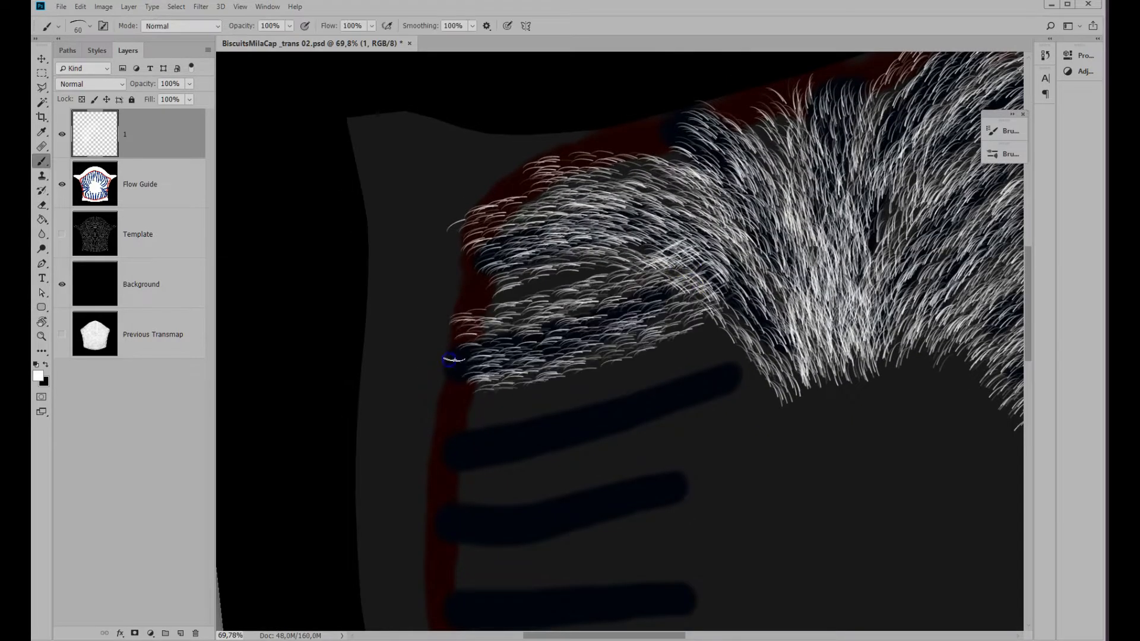
- Turn off Flip Y for the brush tip and paint hair along the next guides of the nape edge
{"action": "left_click", "coordinate": [1007, 135]}
{"action": "left_click", "coordinate": [882, 245]}
{"action": "left_click_drag", "start_coordinate": [675, 235], "coordinate": [483, 305]}
{"action": "left_click_drag", "start_coordinate": [776, 350], "coordinate": [450, 454]}
{"action": "mouse_move", "coordinate": [779, 272]}
{"action": "left_mouse_down"}
{"action": "mouse_move", "coordinate": [591, 369]}
{"action": "mouse_move", "coordinate": [478, 390]}
{"action": "left_mouse_up"}
{"action": "left_click_drag", "start_coordinate": [656, 237], "coordinate": [473, 321]}
- Fill the rest of the nape edge with hair strokes along its guides toward the opposite corner
{"action": "left_click_drag", "start_coordinate": [739, 481], "coordinate": [779, 216]}
{"action": "left_click_drag", "start_coordinate": [859, 180], "coordinate": [476, 251]}
{"action": "left_click_drag", "start_coordinate": [853, 375], "coordinate": [825, 229]}
{"action": "left_click_drag", "start_coordinate": [863, 168], "coordinate": [452, 202]}
{"action": "left_click_drag", "start_coordinate": [878, 89], "coordinate": [463, 156]}
{"action": "mouse_move", "coordinate": [777, 272]}
{"action": "left_mouse_down"}
{"action": "mouse_move", "coordinate": [618, 330]}
{"action": "mouse_move", "coordinate": [791, 168]}
{"action": "mouse_move", "coordinate": [593, 272]}
{"action": "mouse_move", "coordinate": [491, 345]}
{"action": "left_mouse_up"}
{"action": "left_click_drag", "start_coordinate": [773, 114], "coordinate": [437, 342]}
{"action": "mouse_move", "coordinate": [812, 213]}
{"action": "left_mouse_down"}
{"action": "mouse_move", "coordinate": [728, 326]}
{"action": "mouse_move", "coordinate": [516, 404]}
{"action": "left_mouse_up"}
{"action": "left_click_drag", "start_coordinate": [823, 178], "coordinate": [492, 380]}
{"action": "mouse_move", "coordinate": [853, 224]}
{"action": "left_mouse_down"}
{"action": "mouse_move", "coordinate": [773, 379]}
{"action": "mouse_move", "coordinate": [572, 450]}
{"action": "left_mouse_up"}
- Rotate the canvas and paint hair along the guide at the second nape corner
{"action": "key", "text": "space"}
{"action": "left_click_drag", "start_coordinate": [731, 451], "coordinate": [467, 317]}
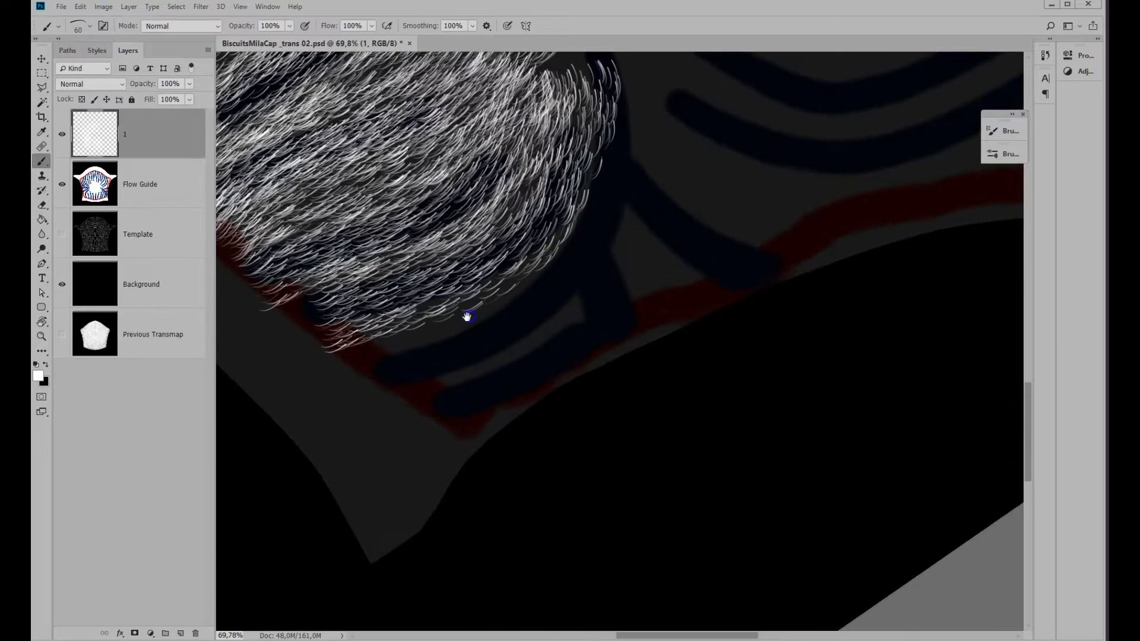
{"action": "key", "text": "r"}
{"action": "mouse_move", "coordinate": [578, 262]}
{"action": "left_mouse_down"}
{"action": "mouse_move", "coordinate": [657, 259]}
{"action": "mouse_move", "coordinate": [636, 254]}
{"action": "left_mouse_up"}
{"action": "mouse_move", "coordinate": [787, 86]}
{"action": "left_mouse_down"}
{"action": "mouse_move", "coordinate": [617, 244]}
{"action": "mouse_move", "coordinate": [414, 214]}
{"action": "left_mouse_up"}
- Rotate the canvas further and paint hair along the short guide beside the second ear cutout
{"action": "key", "text": "r"}
{"action": "left_click_drag", "start_coordinate": [591, 254], "coordinate": [735, 290]}
{"action": "key", "text": "space"}
{"action": "left_click_drag", "start_coordinate": [730, 414], "coordinate": [577, 314]}
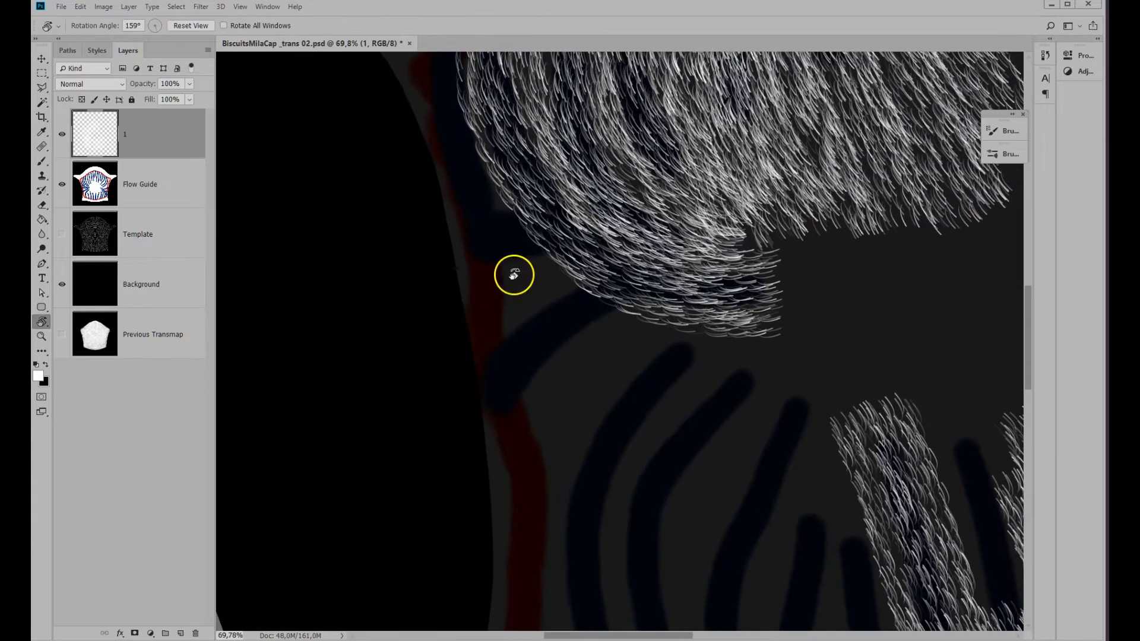
{"action": "key", "text": "b"}
{"action": "left_click_drag", "start_coordinate": [479, 242], "coordinate": [621, 240]}
{"action": "left_click_drag", "start_coordinate": [758, 279], "coordinate": [515, 238]}
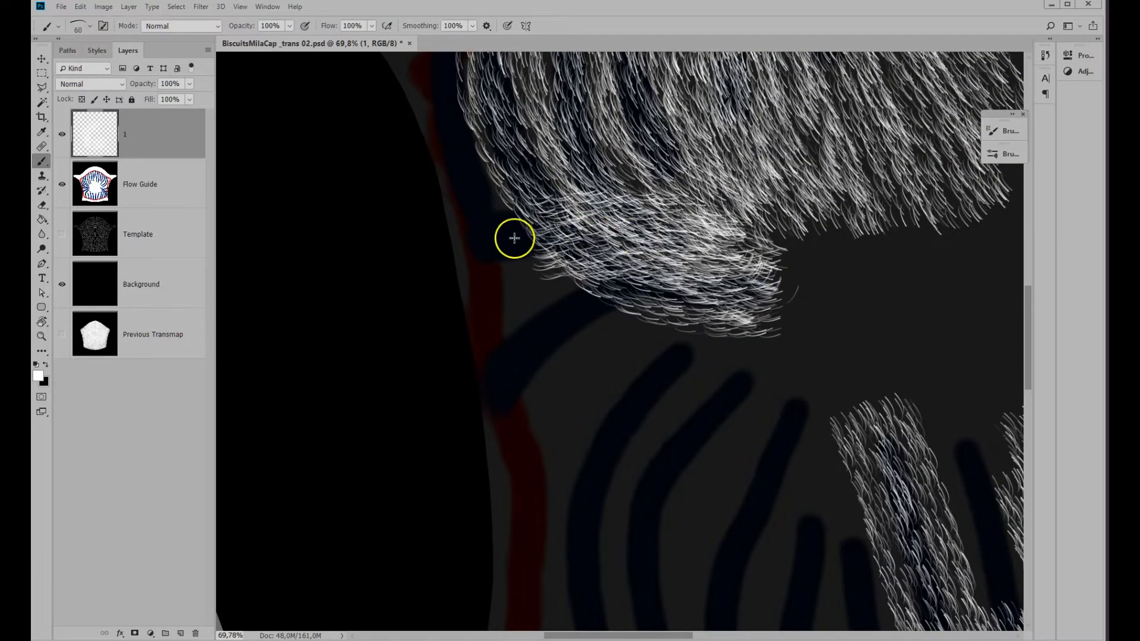
- Enable Flip Y for the brush tip again and paint hair along the curved guide in front of the second ear cutout
{"action": "left_click_drag", "start_coordinate": [759, 256], "coordinate": [515, 376]}
{"action": "key", "text": "ctrl+z"}
{"action": "left_click", "coordinate": [1012, 130]}
{"action": "left_click", "coordinate": [879, 247]}
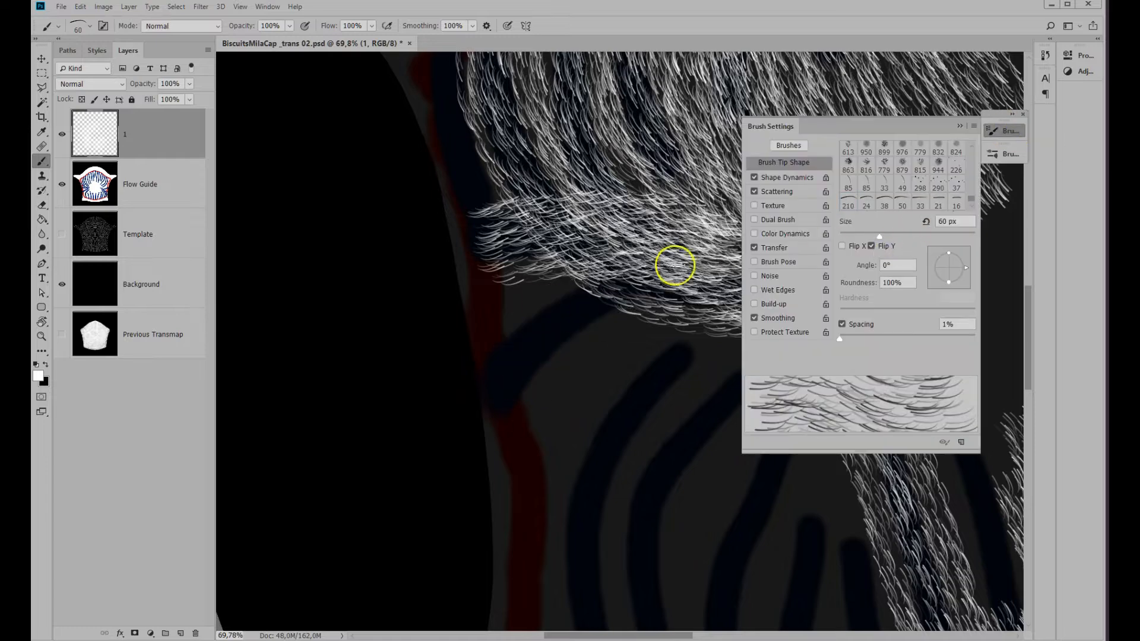
{"action": "mouse_move", "coordinate": [760, 255]}
{"action": "left_mouse_down"}
{"action": "mouse_move", "coordinate": [664, 273]}
{"action": "mouse_move", "coordinate": [504, 389]}
{"action": "left_mouse_up"}
{"action": "left_click_drag", "start_coordinate": [653, 252], "coordinate": [502, 310]}
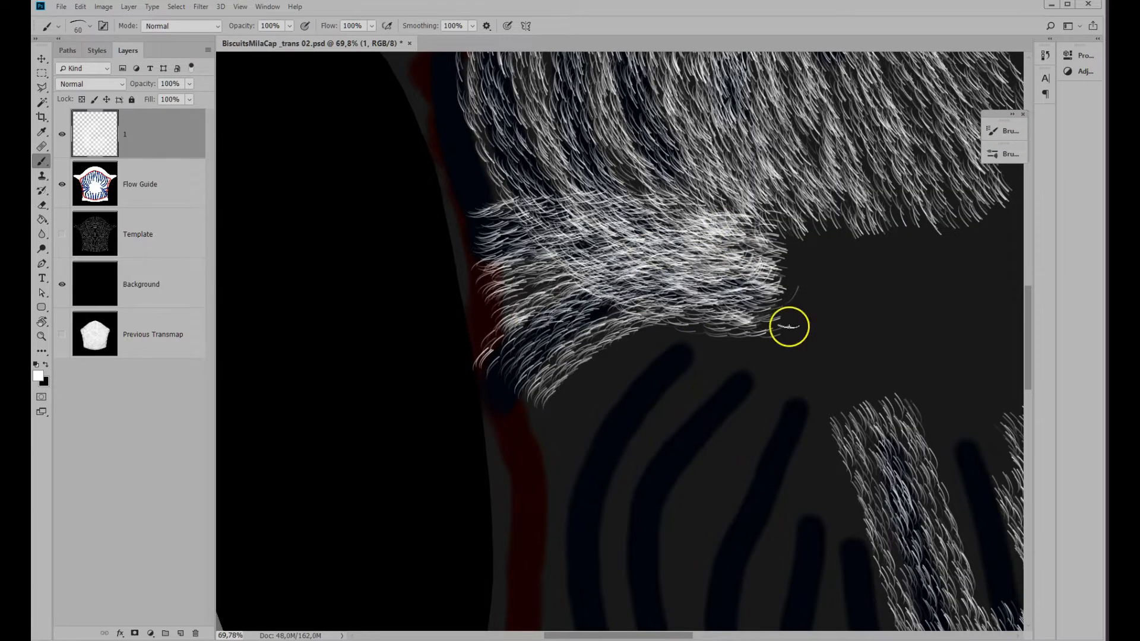
- Rotate the canvas and paint hair along the front hairline guides next to the second ear cutout's corner
{"action": "key", "text": "space"}
{"action": "left_click_drag", "start_coordinate": [726, 480], "coordinate": [599, 247]}
{"action": "key", "text": "r"}
{"action": "left_click_drag", "start_coordinate": [532, 274], "coordinate": [633, 250]}
{"action": "key", "text": "b"}
{"action": "mouse_move", "coordinate": [824, 205]}
{"action": "left_mouse_down"}
{"action": "mouse_move", "coordinate": [561, 184]}
{"action": "mouse_move", "coordinate": [425, 330]}
{"action": "left_mouse_up"}
{"action": "mouse_move", "coordinate": [831, 135]}
{"action": "left_mouse_down"}
{"action": "mouse_move", "coordinate": [601, 128]}
{"action": "mouse_move", "coordinate": [372, 266]}
{"action": "mouse_move", "coordinate": [809, 144]}
{"action": "mouse_move", "coordinate": [525, 170]}
{"action": "mouse_move", "coordinate": [383, 275]}
{"action": "left_mouse_up"}
{"action": "key", "text": "ctrl+z"}
{"action": "mouse_move", "coordinate": [806, 252]}
{"action": "left_mouse_down"}
{"action": "mouse_move", "coordinate": [628, 228]}
{"action": "mouse_move", "coordinate": [427, 364]}
{"action": "left_mouse_up"}
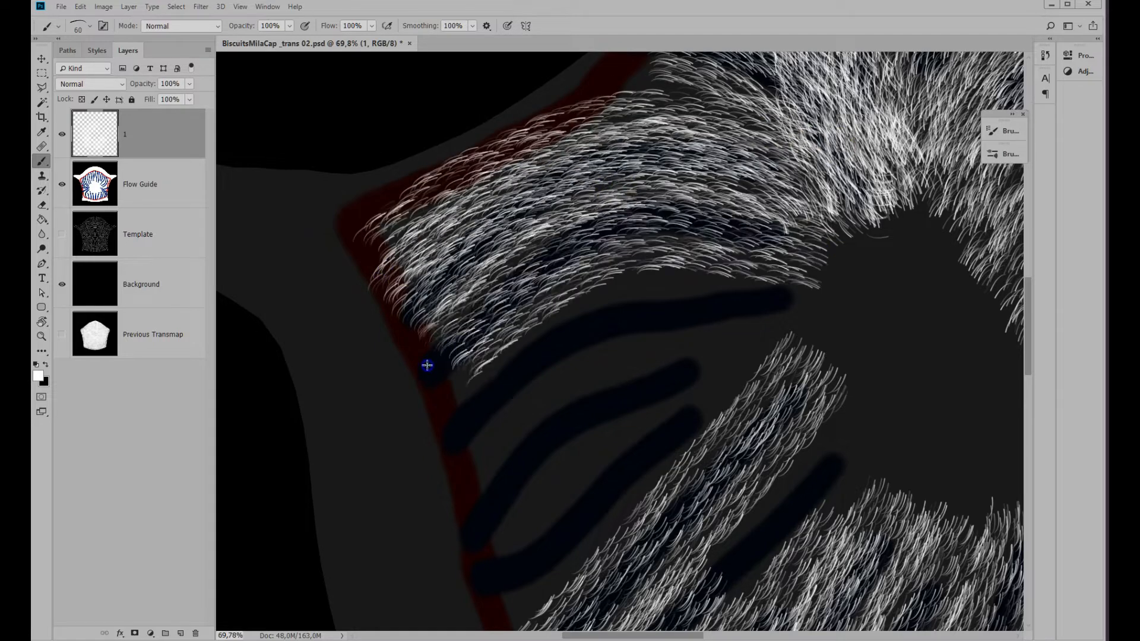
- Fill the remaining front hairline guides with hair strokes until they join the painted hair, finishing with the whole canvas in view
{"action": "left_click_drag", "start_coordinate": [845, 303], "coordinate": [568, 347]}
{"action": "mouse_move", "coordinate": [815, 326]}
{"action": "left_mouse_down"}
{"action": "mouse_move", "coordinate": [605, 404]}
{"action": "mouse_move", "coordinate": [476, 518]}
{"action": "left_mouse_up"}
{"action": "left_click_drag", "start_coordinate": [494, 581], "coordinate": [404, 374]}
{"action": "left_click_drag", "start_coordinate": [710, 151], "coordinate": [399, 381]}
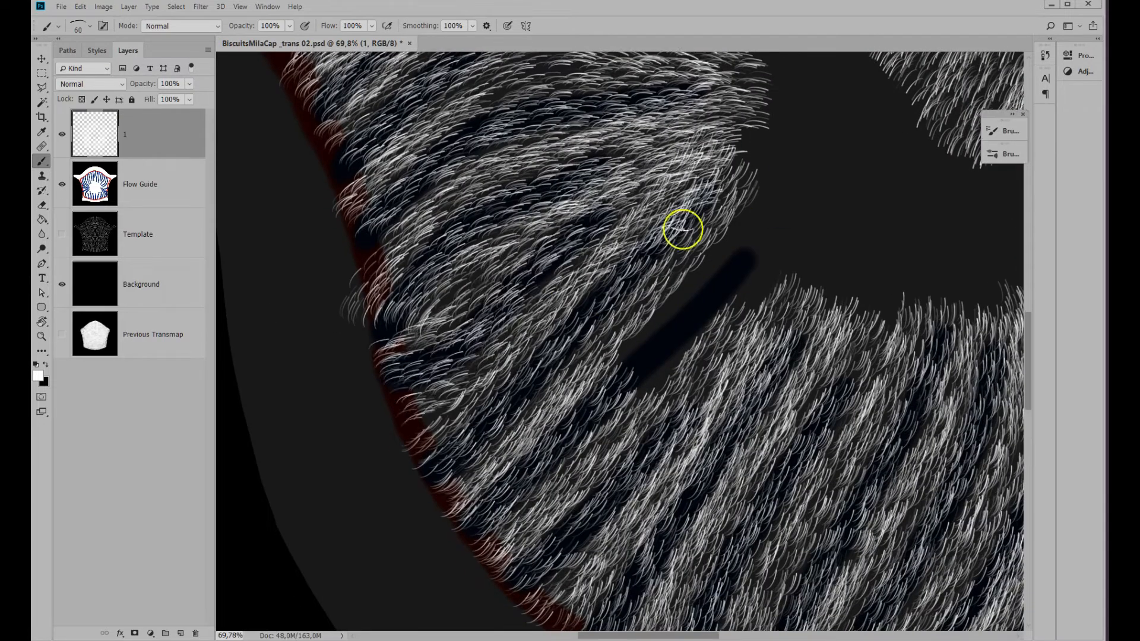
{"action": "left_click_drag", "start_coordinate": [794, 190], "coordinate": [621, 387]}
{"action": "key", "text": "z"}
{"action": "left_click", "coordinate": [397, 22]}
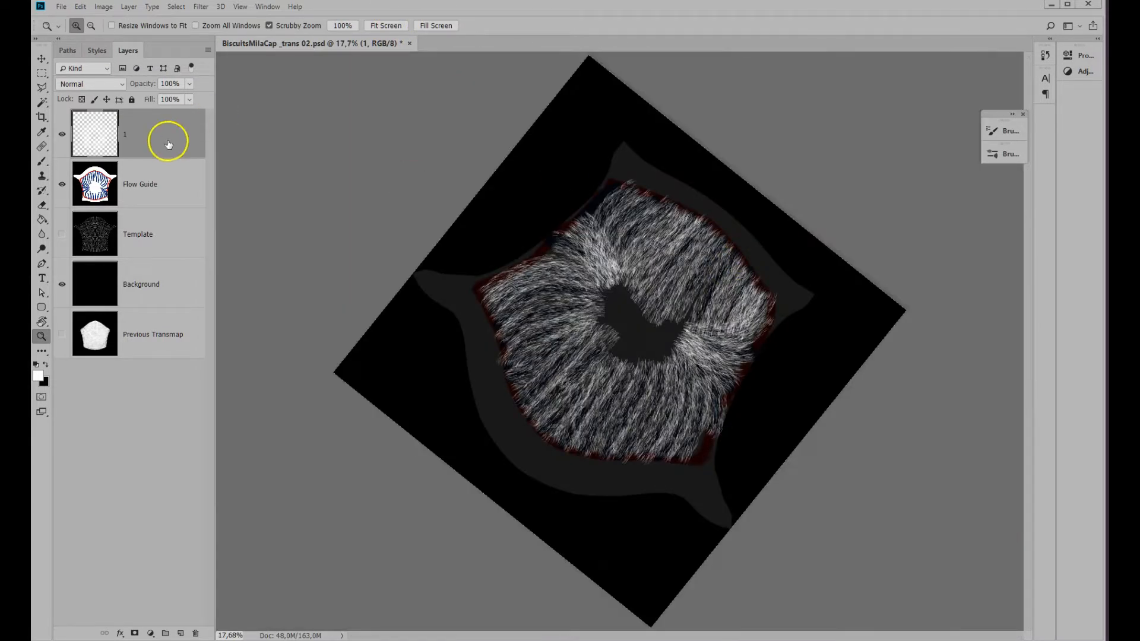
- Add a mask to layer 1 and hide stray hair at the ear cutout edge with a 100 px soft round brush in black
{"action": "left_click", "coordinate": [135, 634]}
{"action": "left_click_drag", "start_coordinate": [621, 210], "coordinate": [685, 181]}
{"action": "left_click", "coordinate": [42, 161]}
{"action": "left_click", "coordinate": [1004, 154]}
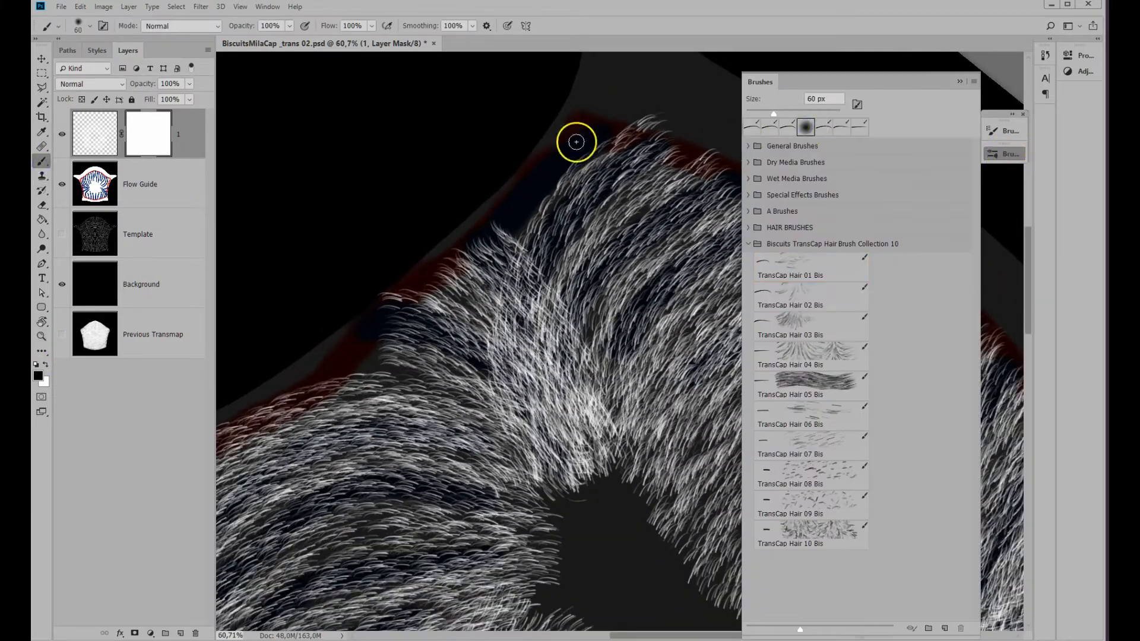
{"action": "key", "text": "bracketright"}
{"action": "key", "text": "bracketright"}
{"action": "key", "text": "bracketright"}
{"action": "key", "text": "bracketright"}
{"action": "left_click_drag", "start_coordinate": [420, 267], "coordinate": [367, 309]}
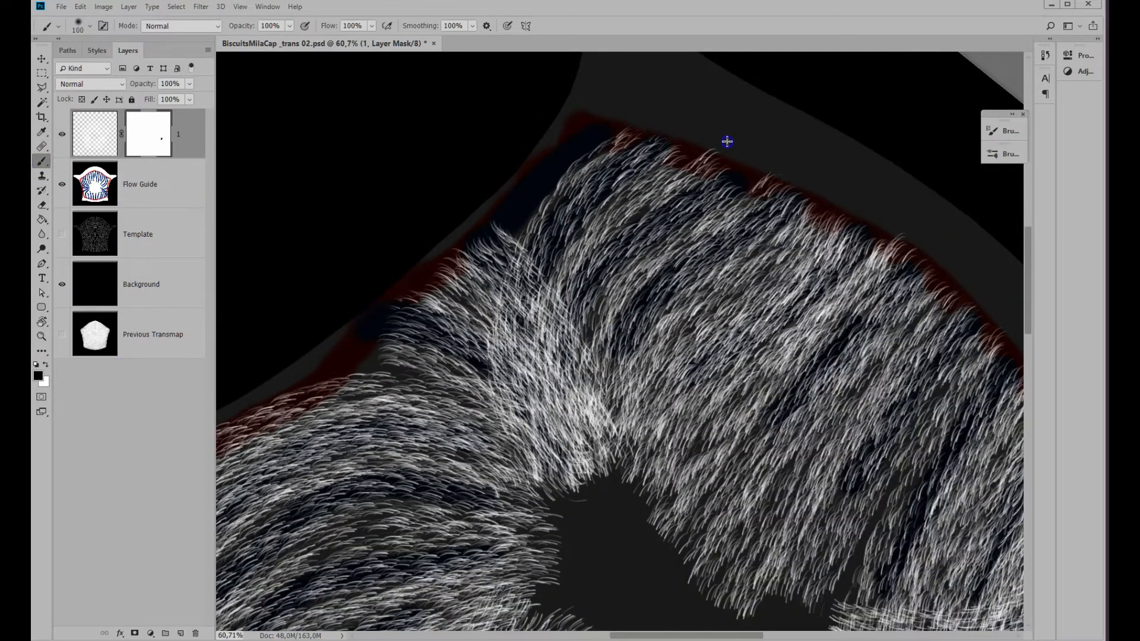
- Mask out the overlong hair tips along the nape edge and the front hairline, rotating the canvas to follow the edge
{"action": "left_click_drag", "start_coordinate": [727, 141], "coordinate": [802, 178]}
{"action": "mouse_move", "coordinate": [478, 410]}
{"action": "left_mouse_down"}
{"action": "mouse_move", "coordinate": [657, 323]}
{"action": "mouse_move", "coordinate": [705, 74]}
{"action": "left_mouse_up"}
{"action": "key", "text": "r"}
{"action": "mouse_move", "coordinate": [572, 344]}
{"action": "left_mouse_down"}
{"action": "mouse_move", "coordinate": [647, 310]}
{"action": "mouse_move", "coordinate": [613, 300]}
{"action": "left_mouse_up"}
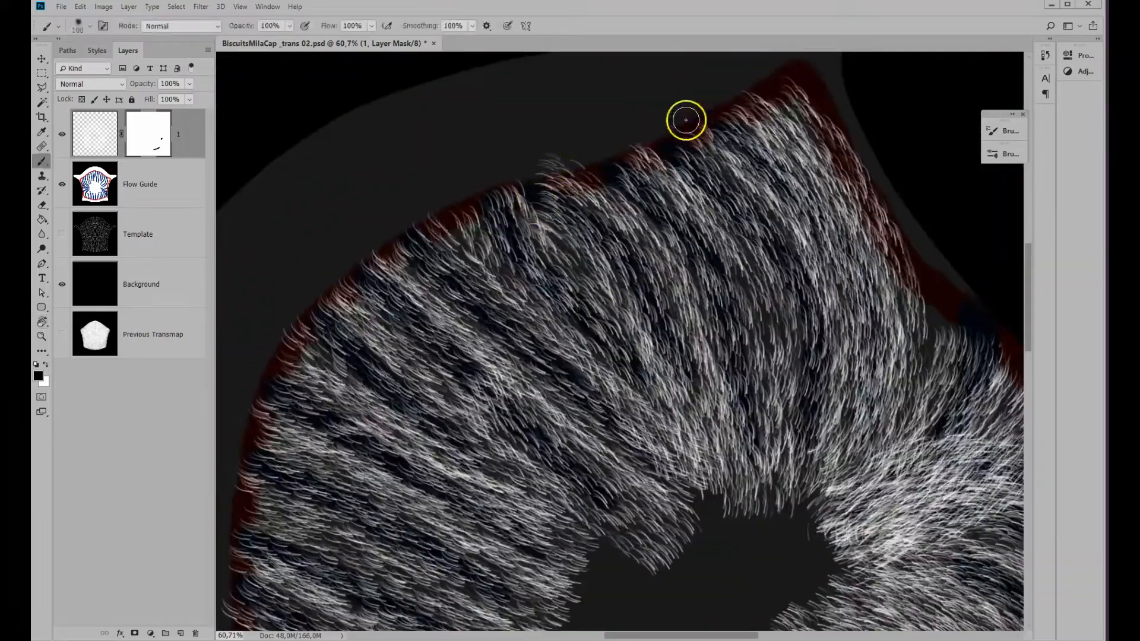
{"action": "key", "text": "r"}
{"action": "mouse_move", "coordinate": [413, 315]}
{"action": "left_mouse_down"}
{"action": "mouse_move", "coordinate": [438, 315]}
{"action": "mouse_move", "coordinate": [466, 253]}
{"action": "left_mouse_up"}
{"action": "left_click_drag", "start_coordinate": [409, 294], "coordinate": [649, 265]}
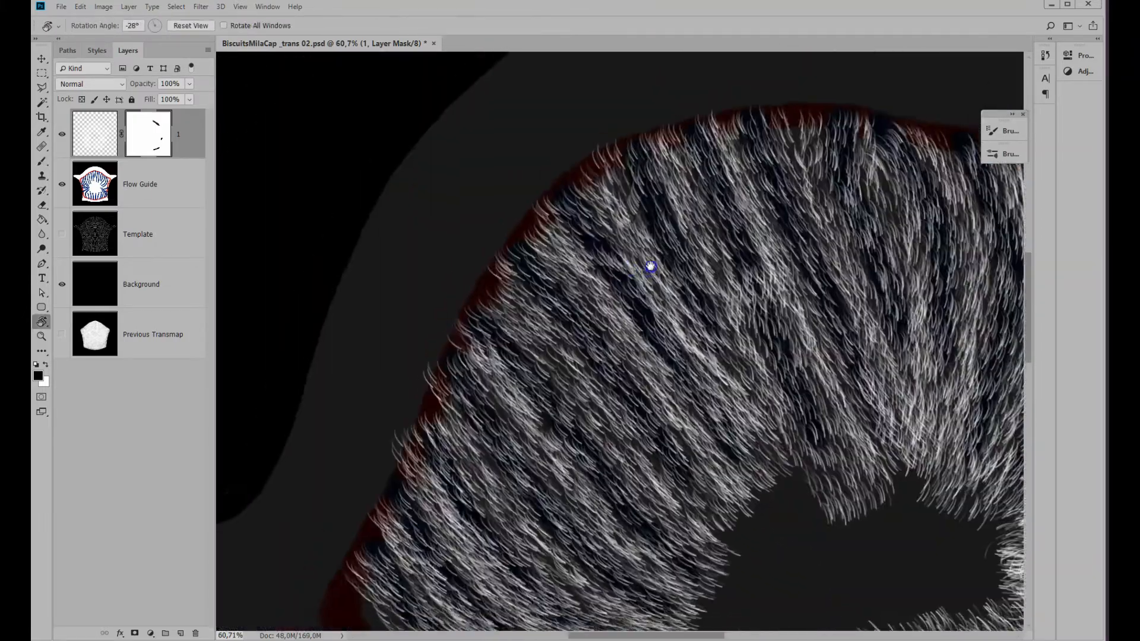
{"action": "left_click_drag", "start_coordinate": [487, 323], "coordinate": [542, 273]}
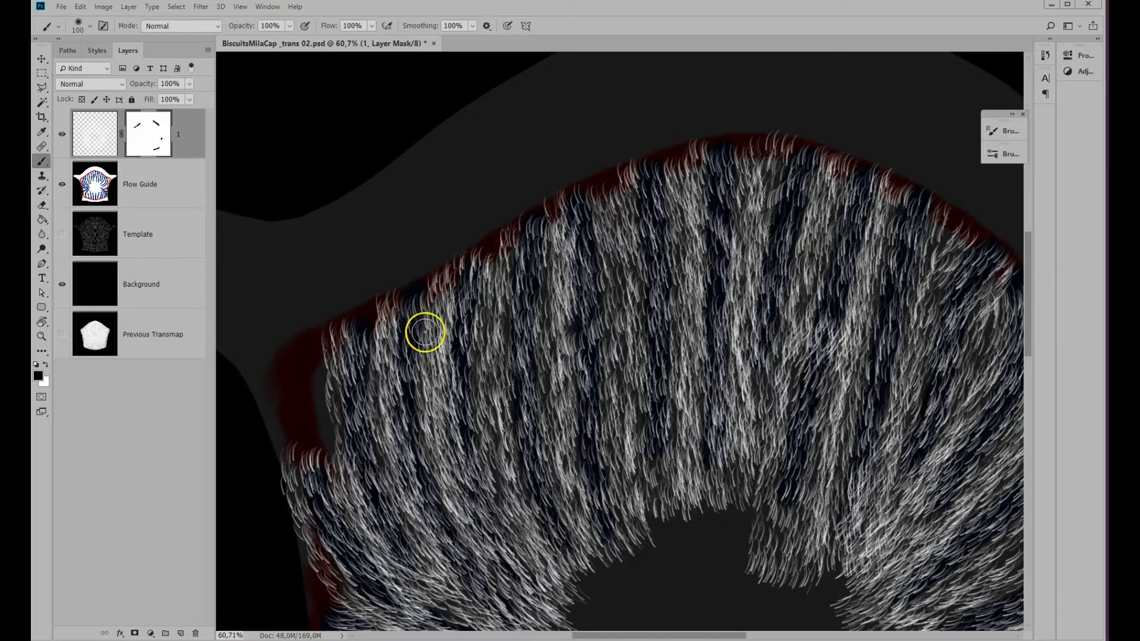
{"action": "left_click_drag", "start_coordinate": [424, 332], "coordinate": [526, 255]}
- Mask out the stray hair tips along the other ear cutout and the rest of the cap's edge
{"action": "key", "text": "r"}
{"action": "left_click_drag", "start_coordinate": [507, 380], "coordinate": [547, 226]}
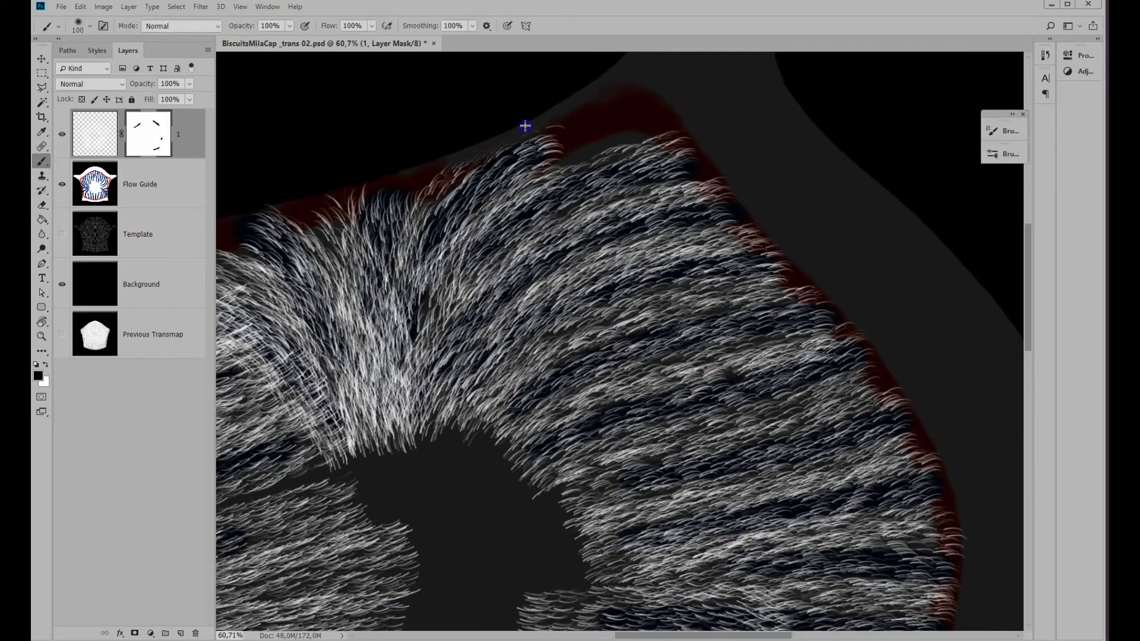
{"action": "left_click_drag", "start_coordinate": [380, 235], "coordinate": [657, 211]}
{"action": "mouse_move", "coordinate": [369, 216]}
{"action": "left_mouse_down"}
{"action": "mouse_move", "coordinate": [323, 265]}
{"action": "mouse_move", "coordinate": [308, 308]}
{"action": "left_mouse_up"}
{"action": "left_click_drag", "start_coordinate": [359, 425], "coordinate": [359, 95]}
{"action": "left_click_drag", "start_coordinate": [442, 465], "coordinate": [438, 437]}
{"action": "mouse_move", "coordinate": [268, 264]}
{"action": "left_mouse_down"}
{"action": "mouse_move", "coordinate": [290, 295]}
{"action": "mouse_move", "coordinate": [280, 256]}
{"action": "left_mouse_up"}
{"action": "mouse_move", "coordinate": [493, 447]}
{"action": "left_mouse_down"}
{"action": "mouse_move", "coordinate": [348, 319]}
{"action": "mouse_move", "coordinate": [420, 454]}
{"action": "left_mouse_up"}
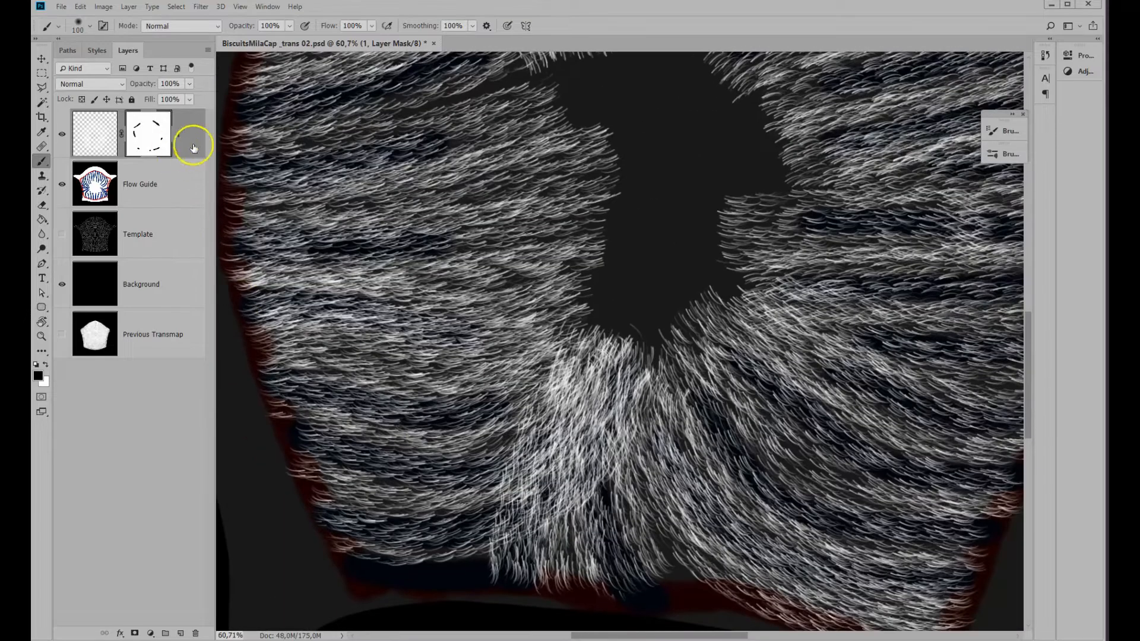
- Create a new layer named 2 above layer 1 and hide layer 1
{"action": "left_click", "coordinate": [179, 634]}
{"action": "double_click", "coordinate": [139, 135]}
{"action": "key", "text": "Return"}
{"action": "left_click", "coordinate": [61, 184]}
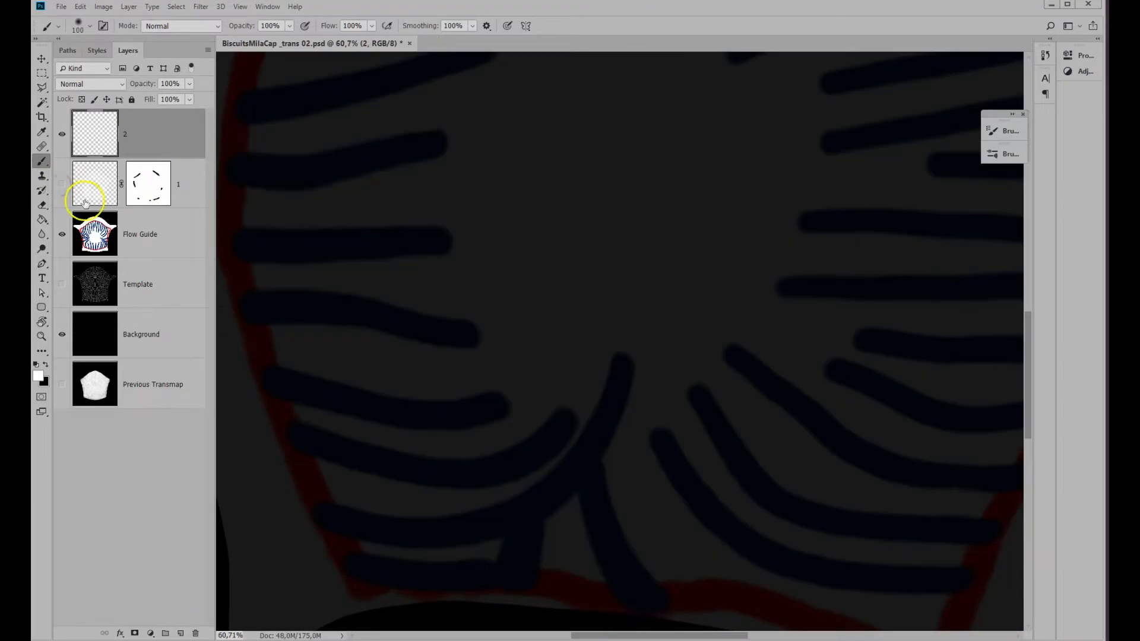
- Choose the TransCap Hair 03 Bis brush at 100 px and set its scattering to 145%
{"action": "mouse_move", "coordinate": [376, 153]}
{"action": "left_mouse_down"}
{"action": "mouse_move", "coordinate": [371, 172]}
{"action": "mouse_move", "coordinate": [494, 266]}
{"action": "left_mouse_up"}
{"action": "left_click", "coordinate": [1009, 155]}
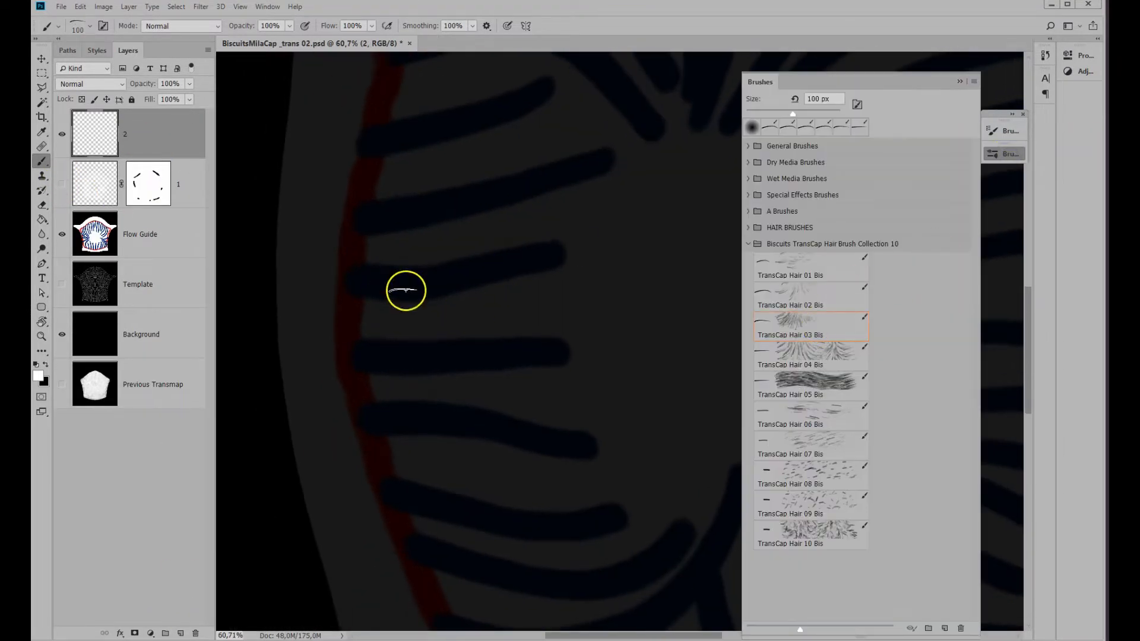
{"action": "left_click_drag", "start_coordinate": [406, 290], "coordinate": [509, 285]}
{"action": "key", "text": "ctrl+z"}
{"action": "left_click", "coordinate": [1012, 132]}
{"action": "left_click", "coordinate": [776, 191]}
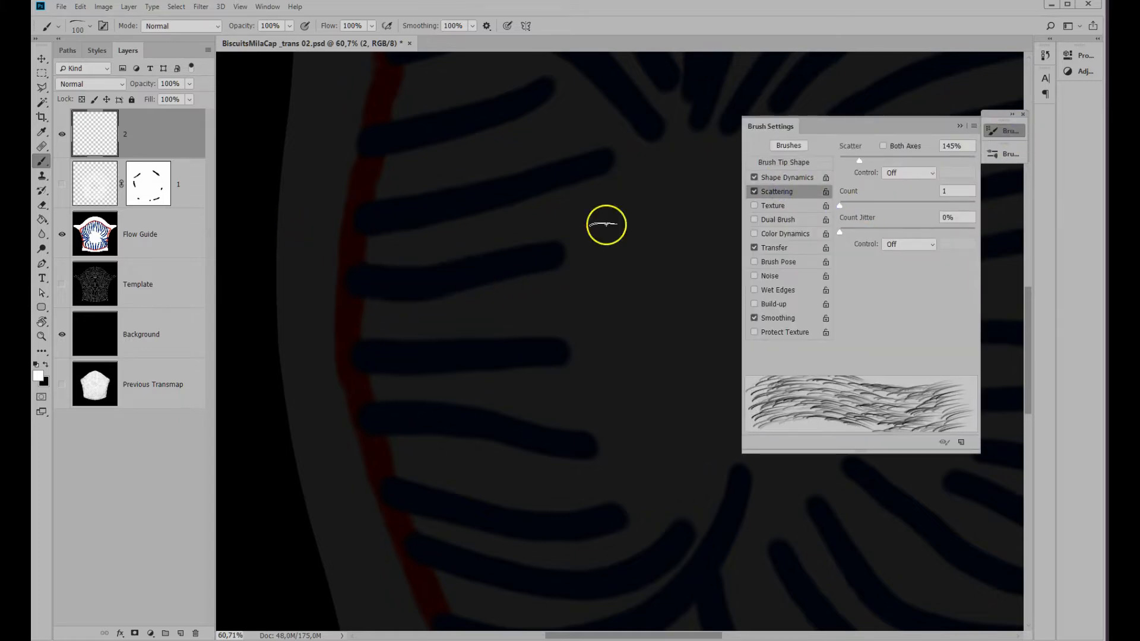
- On layer 2, paint dense hair from the crown to the nape edge along the middle nape guides
{"action": "left_click_drag", "start_coordinate": [607, 224], "coordinate": [348, 300]}
{"action": "mouse_move", "coordinate": [656, 126]}
{"action": "left_mouse_down"}
{"action": "mouse_move", "coordinate": [523, 190]}
{"action": "mouse_move", "coordinate": [351, 229]}
{"action": "left_mouse_up"}
{"action": "left_click_drag", "start_coordinate": [695, 178], "coordinate": [350, 280]}
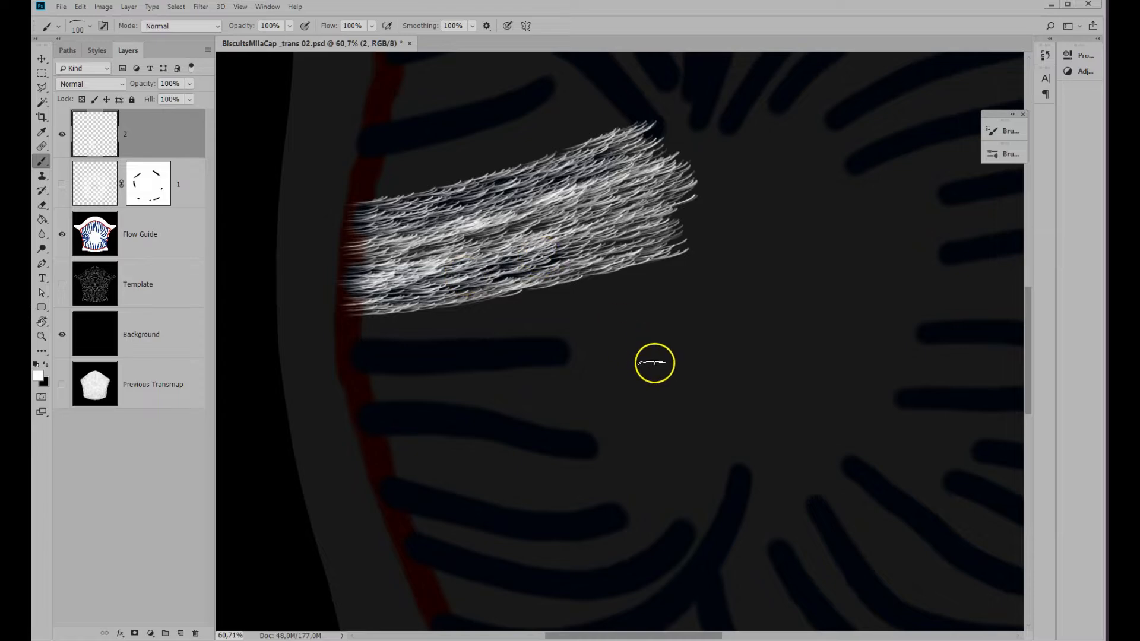
{"action": "key", "text": "r"}
{"action": "mouse_move", "coordinate": [655, 362]}
{"action": "left_mouse_down"}
{"action": "mouse_move", "coordinate": [675, 321]}
{"action": "mouse_move", "coordinate": [368, 461]}
{"action": "left_mouse_up"}
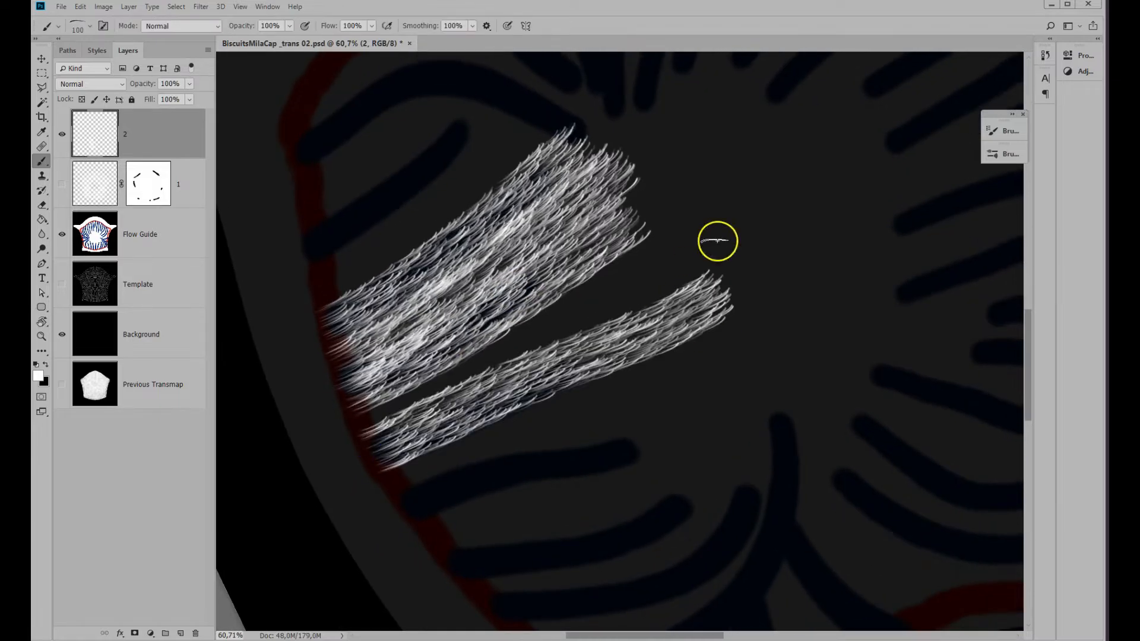
{"action": "mouse_move", "coordinate": [717, 241]}
{"action": "left_mouse_down"}
{"action": "mouse_move", "coordinate": [379, 410]}
{"action": "mouse_move", "coordinate": [353, 437]}
{"action": "left_mouse_up"}
- Rotate the canvas and continue the layer 2 hair along the nape guides toward the corner, filling the gaps between strands
{"action": "key", "text": "r"}
{"action": "mouse_move", "coordinate": [715, 389]}
{"action": "left_mouse_down"}
{"action": "mouse_move", "coordinate": [700, 375]}
{"action": "mouse_move", "coordinate": [739, 397]}
{"action": "mouse_move", "coordinate": [588, 261]}
{"action": "left_mouse_up"}
{"action": "key", "text": "b"}
{"action": "mouse_move", "coordinate": [585, 173]}
{"action": "left_mouse_down"}
{"action": "mouse_move", "coordinate": [415, 380]}
{"action": "mouse_move", "coordinate": [394, 436]}
{"action": "left_mouse_up"}
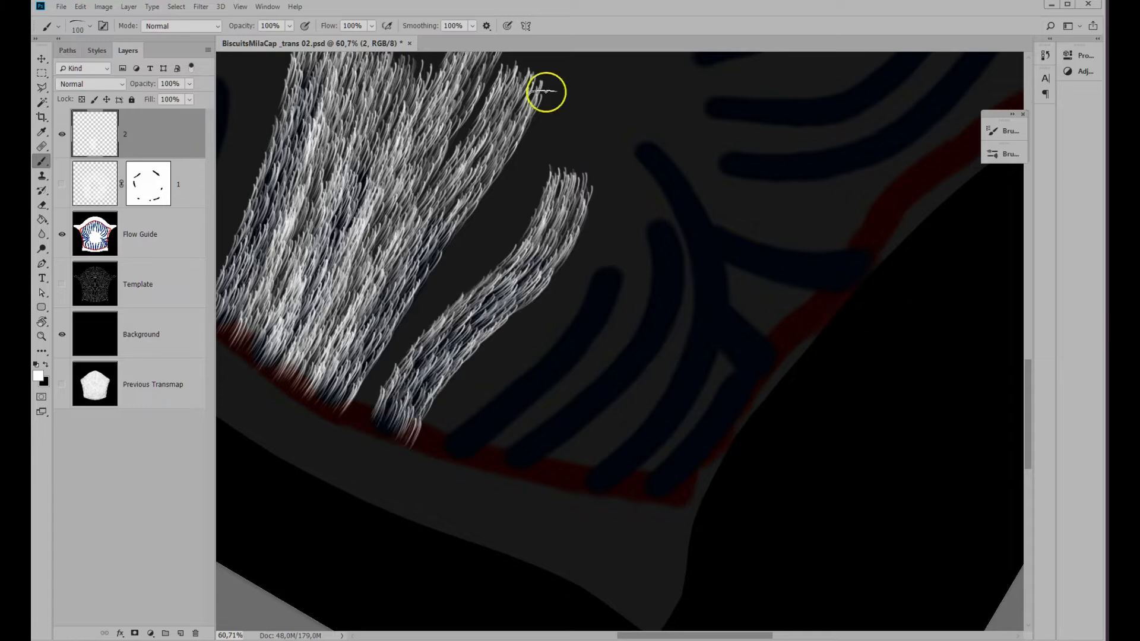
{"action": "left_click_drag", "start_coordinate": [546, 92], "coordinate": [360, 437]}
{"action": "mouse_move", "coordinate": [635, 194]}
{"action": "left_mouse_down"}
{"action": "mouse_move", "coordinate": [616, 287]}
{"action": "mouse_move", "coordinate": [464, 443]}
{"action": "left_mouse_up"}
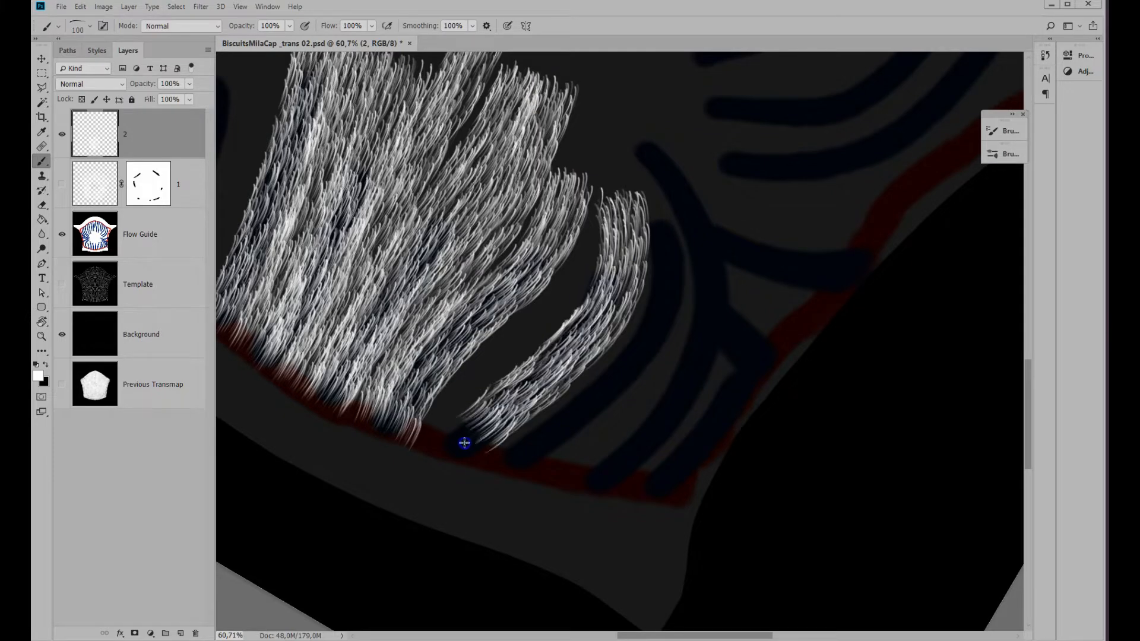
{"action": "left_click_drag", "start_coordinate": [603, 237], "coordinate": [432, 435]}
- Rotate the canvas and paint hair along the curved guides at the nape corner beside the first ear cutout
{"action": "key", "text": "r"}
{"action": "left_click_drag", "start_coordinate": [629, 244], "coordinate": [683, 256]}
{"action": "key", "text": "b"}
{"action": "mouse_move", "coordinate": [760, 267]}
{"action": "left_mouse_down"}
{"action": "mouse_move", "coordinate": [659, 358]}
{"action": "mouse_move", "coordinate": [555, 354]}
{"action": "mouse_move", "coordinate": [472, 332]}
{"action": "left_mouse_up"}
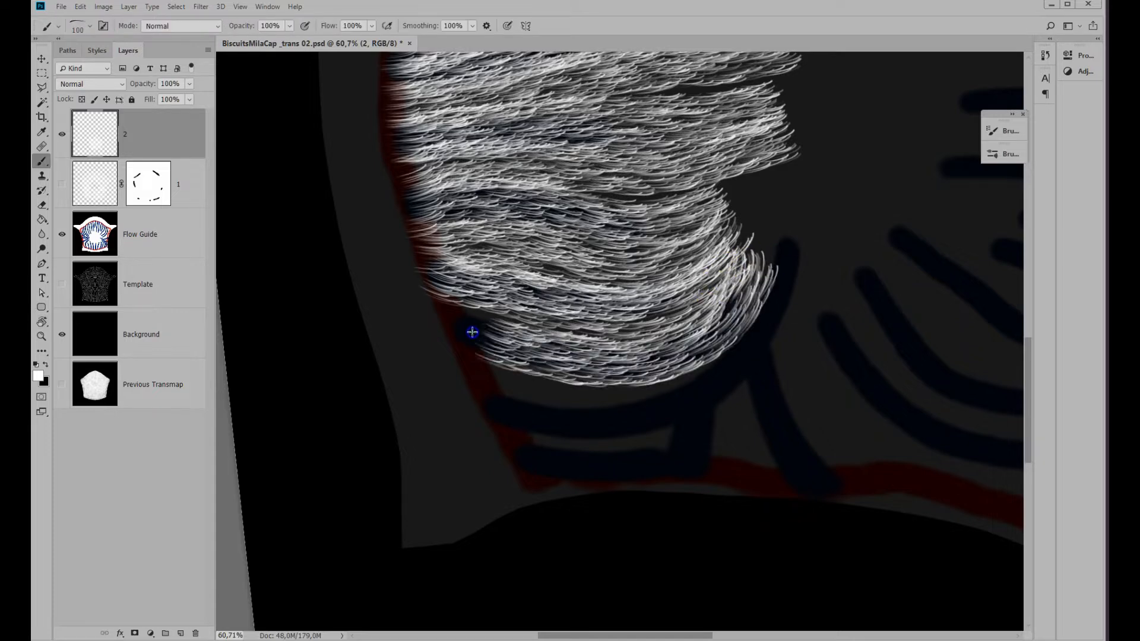
{"action": "mouse_move", "coordinate": [731, 340]}
{"action": "left_mouse_down"}
{"action": "mouse_move", "coordinate": [793, 237]}
{"action": "mouse_move", "coordinate": [771, 302]}
{"action": "mouse_move", "coordinate": [685, 385]}
{"action": "mouse_move", "coordinate": [557, 421]}
{"action": "mouse_move", "coordinate": [487, 418]}
{"action": "left_mouse_up"}
{"action": "left_click_drag", "start_coordinate": [648, 376], "coordinate": [481, 374]}
- Rotate the canvas and paint a fan of hair along the short guides at the first ear cutout
{"action": "key", "text": "r"}
{"action": "mouse_move", "coordinate": [614, 347]}
{"action": "left_mouse_down"}
{"action": "mouse_move", "coordinate": [624, 330]}
{"action": "mouse_move", "coordinate": [614, 254]}
{"action": "left_mouse_up"}
{"action": "left_click_drag", "start_coordinate": [706, 341], "coordinate": [484, 291]}
{"action": "left_click_drag", "start_coordinate": [710, 329], "coordinate": [500, 439]}
{"action": "mouse_move", "coordinate": [533, 341]}
{"action": "left_mouse_down"}
{"action": "mouse_move", "coordinate": [507, 247]}
{"action": "mouse_move", "coordinate": [526, 121]}
{"action": "left_mouse_up"}
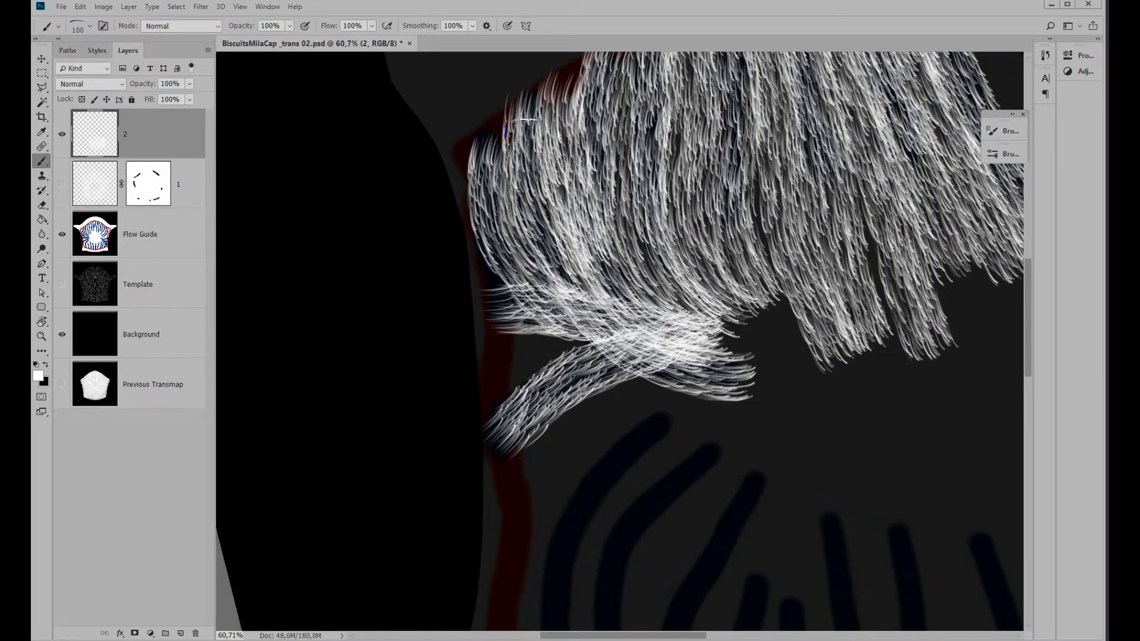
{"action": "mouse_move", "coordinate": [579, 342]}
{"action": "left_mouse_down"}
{"action": "mouse_move", "coordinate": [485, 370]}
{"action": "mouse_move", "coordinate": [568, 339]}
{"action": "mouse_move", "coordinate": [547, 371]}
{"action": "mouse_move", "coordinate": [491, 397]}
{"action": "left_mouse_up"}
- Paint hair along the curved guides in front of the first ear cutout, checking the brush tip shape settings on the way
{"action": "left_click_drag", "start_coordinate": [688, 515], "coordinate": [665, 306]}
{"action": "mouse_move", "coordinate": [657, 193]}
{"action": "left_mouse_down"}
{"action": "mouse_move", "coordinate": [609, 226]}
{"action": "mouse_move", "coordinate": [524, 353]}
{"action": "mouse_move", "coordinate": [528, 473]}
{"action": "mouse_move", "coordinate": [544, 542]}
{"action": "left_mouse_up"}
{"action": "left_click", "coordinate": [1003, 130]}
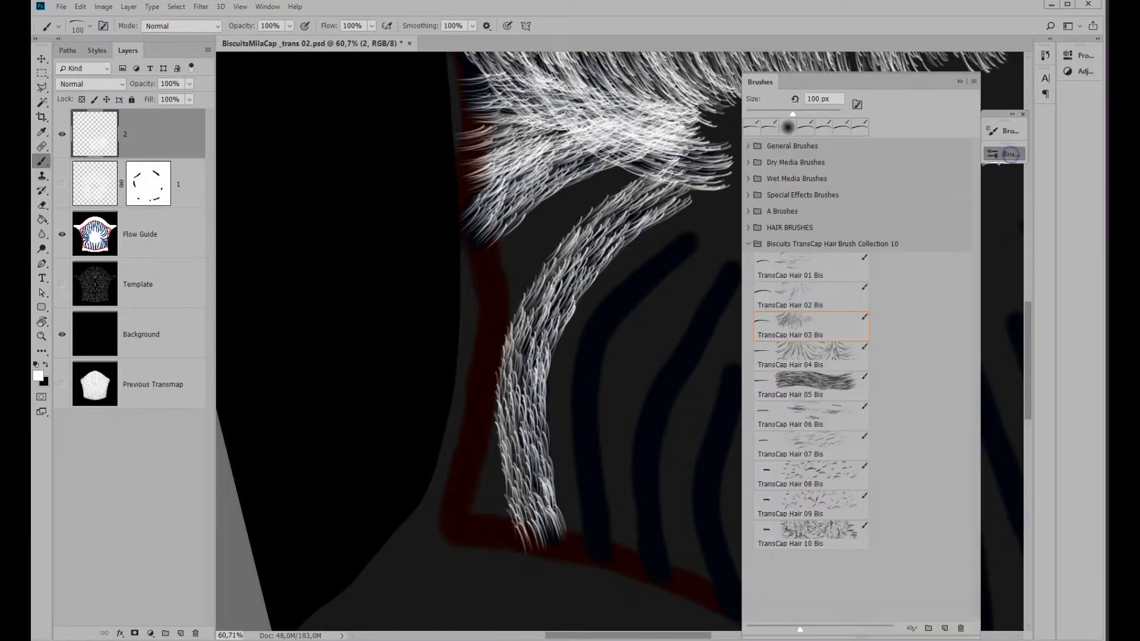
{"action": "left_click", "coordinate": [787, 178]}
{"action": "left_click", "coordinate": [808, 164]}
{"action": "mouse_move", "coordinate": [645, 163]}
{"action": "left_mouse_down"}
{"action": "mouse_move", "coordinate": [542, 234]}
{"action": "mouse_move", "coordinate": [502, 323]}
{"action": "mouse_move", "coordinate": [499, 447]}
{"action": "mouse_move", "coordinate": [511, 510]}
{"action": "left_mouse_up"}
{"action": "mouse_move", "coordinate": [736, 202]}
{"action": "left_mouse_down"}
{"action": "mouse_move", "coordinate": [603, 333]}
{"action": "mouse_move", "coordinate": [601, 554]}
{"action": "left_mouse_up"}
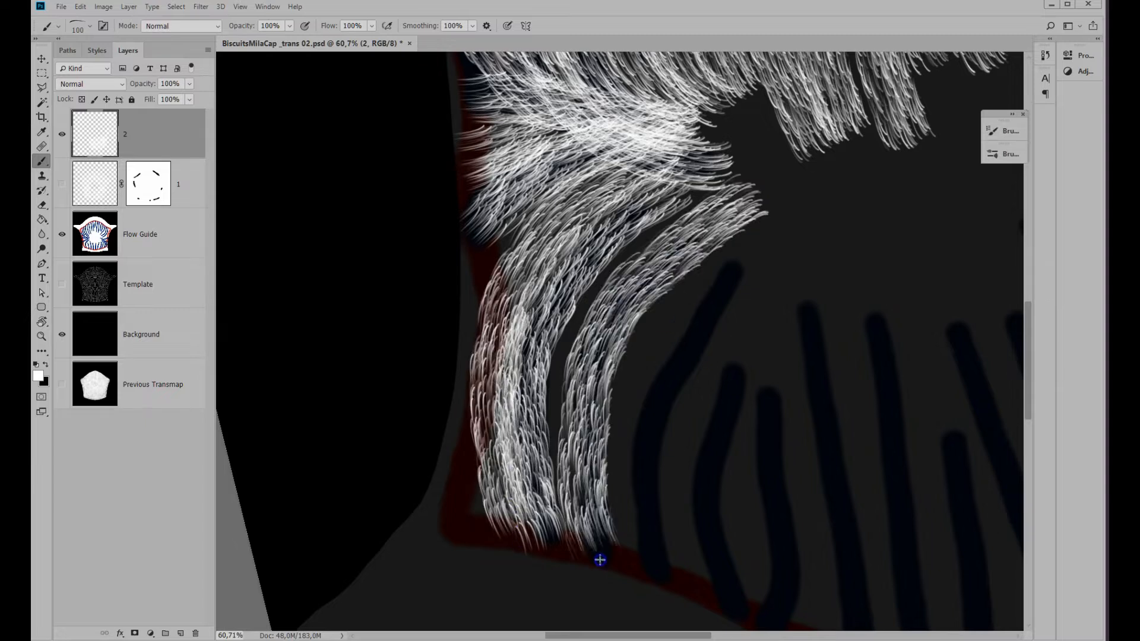
- Fill the gaps and the front hairline corner ahead of the first ear cutout, adding hair along the next curved guide
{"action": "mouse_move", "coordinate": [737, 173]}
{"action": "left_mouse_down"}
{"action": "mouse_move", "coordinate": [583, 318]}
{"action": "mouse_move", "coordinate": [555, 516]}
{"action": "left_mouse_up"}
{"action": "left_click_drag", "start_coordinate": [470, 415], "coordinate": [487, 526]}
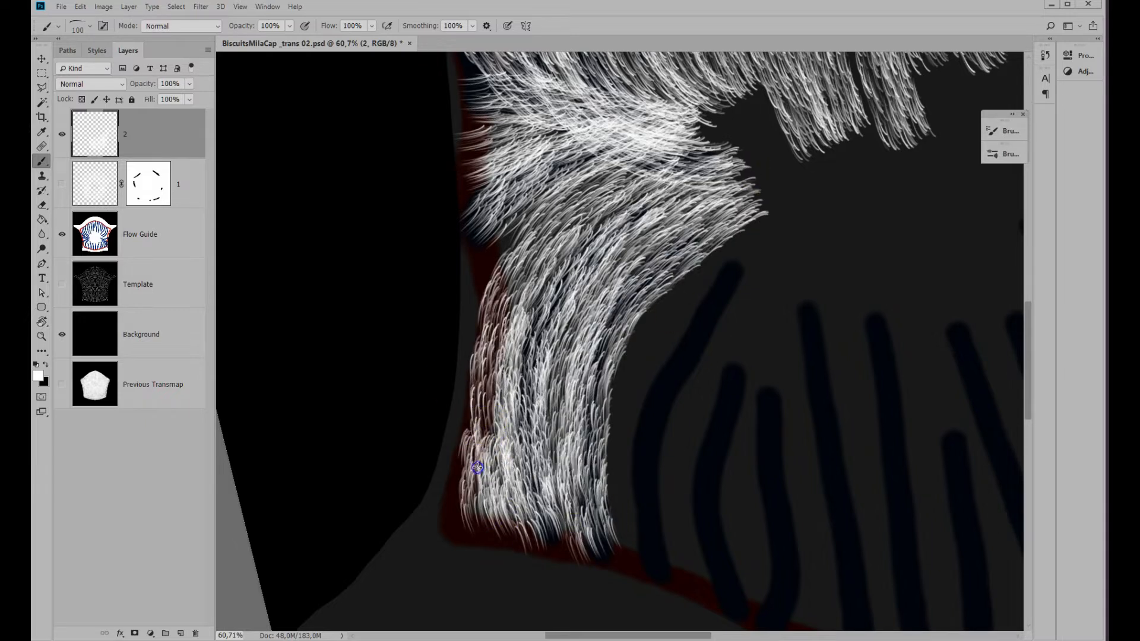
{"action": "left_click_drag", "start_coordinate": [477, 468], "coordinate": [475, 540]}
{"action": "mouse_move", "coordinate": [784, 214]}
{"action": "left_mouse_down"}
{"action": "mouse_move", "coordinate": [697, 310]}
{"action": "mouse_move", "coordinate": [652, 408]}
{"action": "mouse_move", "coordinate": [642, 531]}
{"action": "mouse_move", "coordinate": [653, 584]}
{"action": "left_mouse_up"}
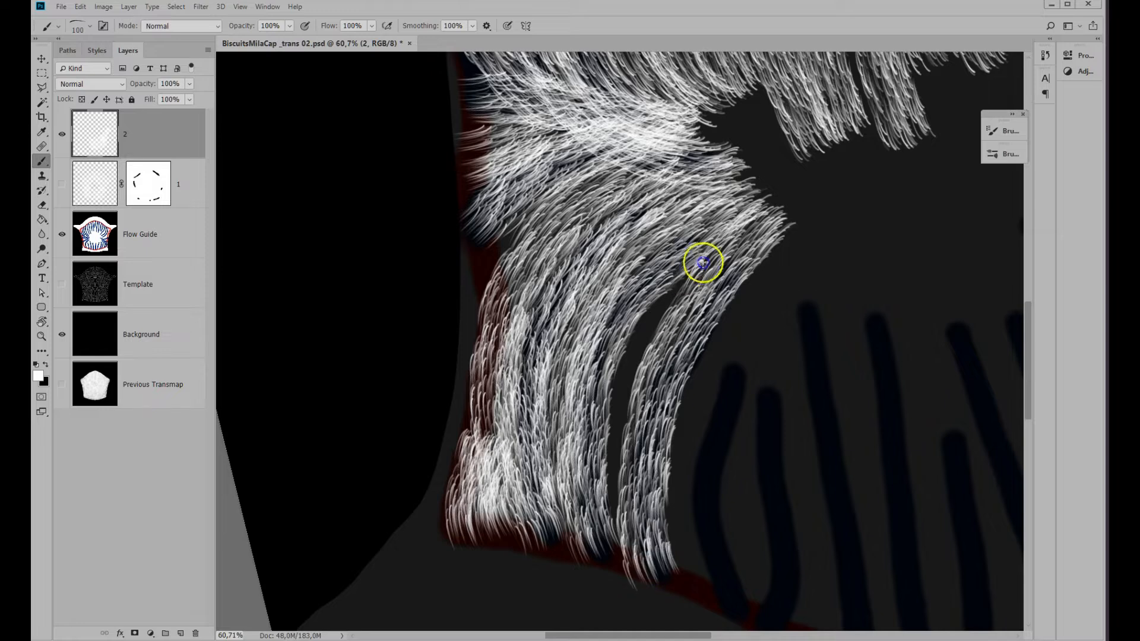
{"action": "left_click_drag", "start_coordinate": [703, 262], "coordinate": [622, 545]}
- Rotate the canvas and paint layer 2 hair along the front hairline guides just past the corner
{"action": "key", "text": "space"}
{"action": "left_click_drag", "start_coordinate": [719, 496], "coordinate": [522, 338]}
{"action": "key", "text": "r"}
{"action": "left_click_drag", "start_coordinate": [583, 261], "coordinate": [661, 293]}
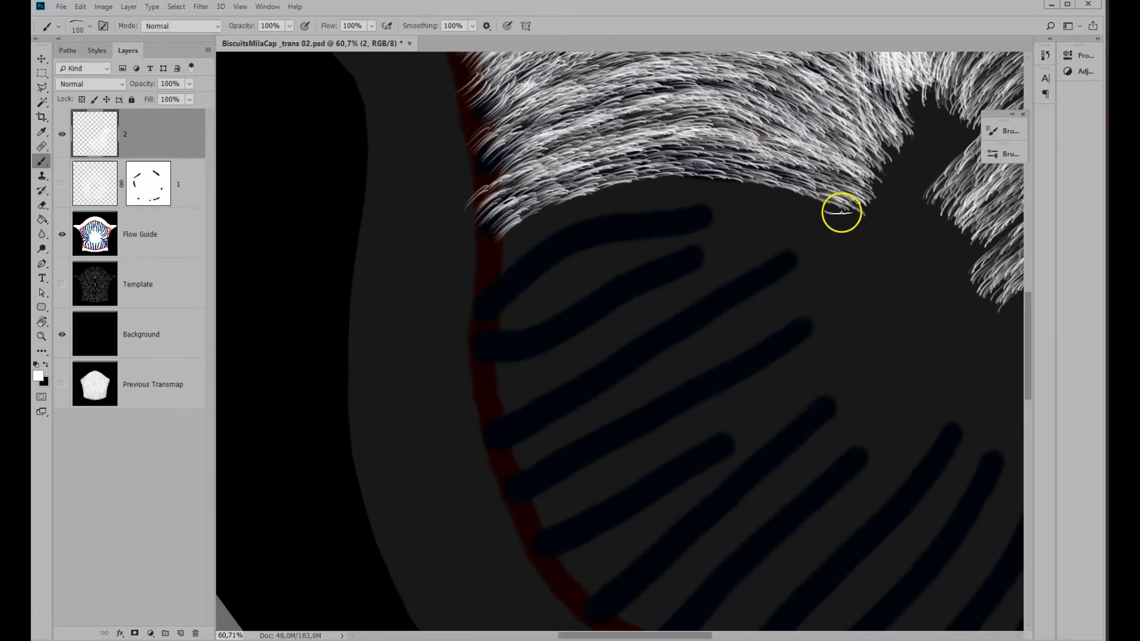
{"action": "mouse_move", "coordinate": [841, 212]}
{"action": "left_mouse_down"}
{"action": "mouse_move", "coordinate": [529, 259]}
{"action": "mouse_move", "coordinate": [483, 299]}
{"action": "left_mouse_up"}
{"action": "mouse_move", "coordinate": [864, 178]}
{"action": "left_mouse_down"}
{"action": "mouse_move", "coordinate": [481, 247]}
{"action": "mouse_move", "coordinate": [480, 264]}
{"action": "left_mouse_up"}
{"action": "mouse_move", "coordinate": [861, 217]}
{"action": "left_mouse_down"}
{"action": "mouse_move", "coordinate": [609, 282]}
{"action": "mouse_move", "coordinate": [494, 343]}
{"action": "left_mouse_up"}
{"action": "left_click_drag", "start_coordinate": [634, 250], "coordinate": [525, 296]}
{"action": "left_click_drag", "start_coordinate": [864, 236], "coordinate": [494, 430]}
{"action": "mouse_move", "coordinate": [845, 244]}
{"action": "left_mouse_down"}
{"action": "mouse_move", "coordinate": [587, 335]}
{"action": "mouse_move", "coordinate": [481, 389]}
{"action": "left_mouse_up"}
- Continue the hair strokes along the central guides of the front hairline, overlapping them to close the gaps
{"action": "key", "text": "space"}
{"action": "mouse_move", "coordinate": [720, 457]}
{"action": "left_mouse_down"}
{"action": "mouse_move", "coordinate": [577, 301]}
{"action": "mouse_move", "coordinate": [534, 313]}
{"action": "left_mouse_up"}
{"action": "left_click_drag", "start_coordinate": [707, 121], "coordinate": [334, 334]}
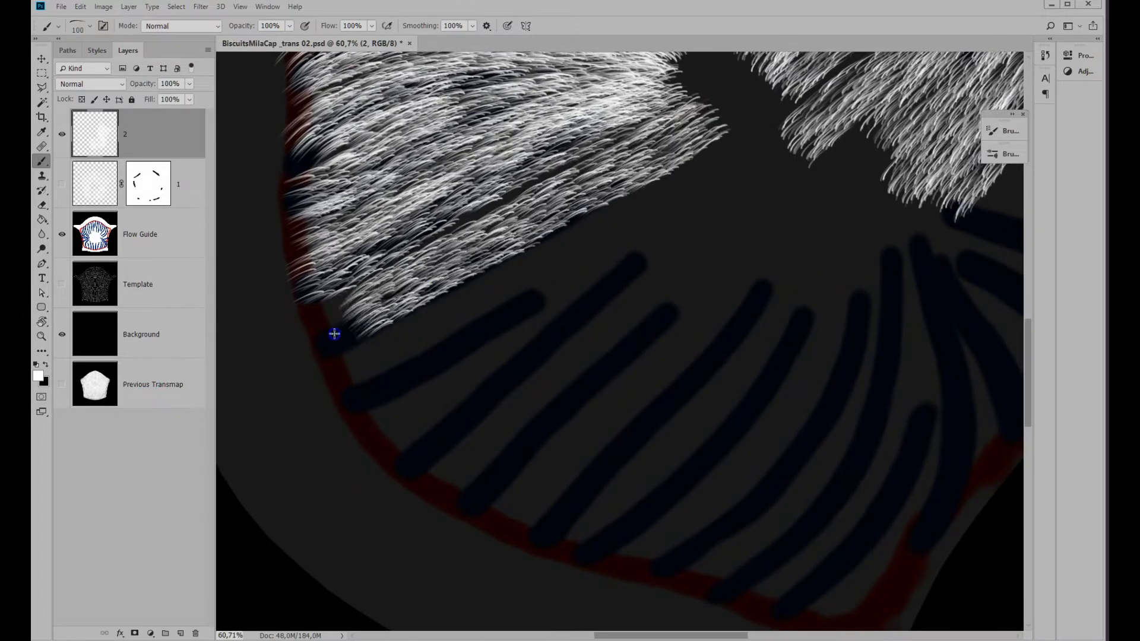
{"action": "left_click_drag", "start_coordinate": [698, 92], "coordinate": [315, 300]}
{"action": "left_click_drag", "start_coordinate": [687, 198], "coordinate": [342, 380]}
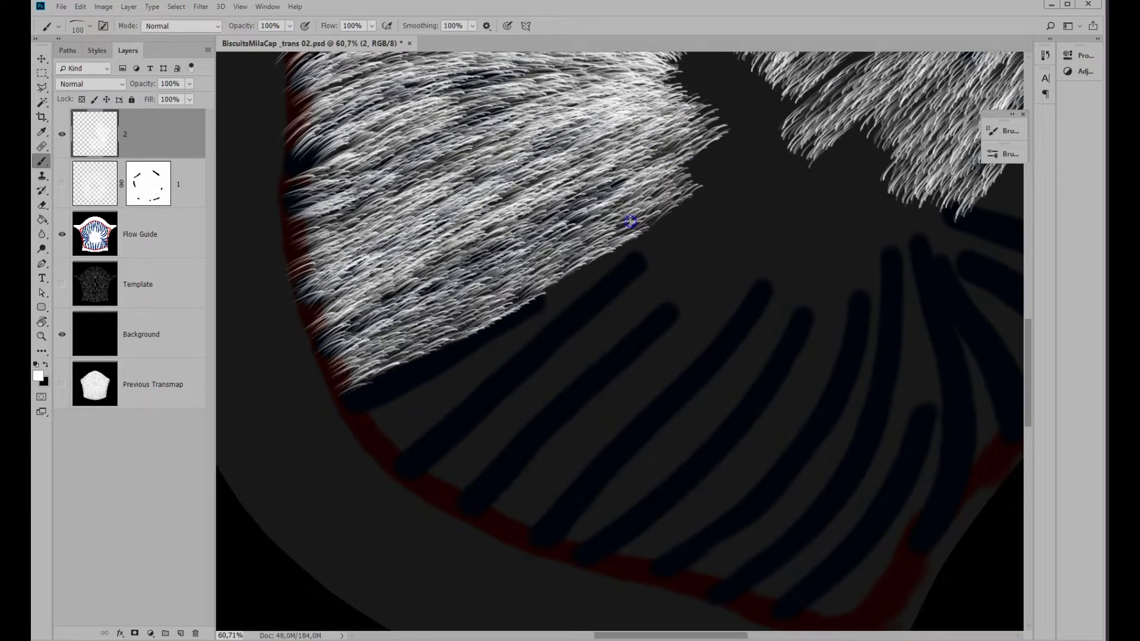
{"action": "left_click_drag", "start_coordinate": [631, 221], "coordinate": [344, 400]}
{"action": "left_click_drag", "start_coordinate": [703, 195], "coordinate": [397, 480]}
{"action": "mouse_move", "coordinate": [649, 358]}
{"action": "left_mouse_down"}
{"action": "mouse_move", "coordinate": [441, 380]}
{"action": "mouse_move", "coordinate": [366, 439]}
{"action": "left_mouse_up"}
- Paint hair along the next front hairline guide beyond the centre and fill the gap beside it
{"action": "key", "text": "space"}
{"action": "left_click_drag", "start_coordinate": [629, 396], "coordinate": [526, 295]}
{"action": "left_click_drag", "start_coordinate": [651, 121], "coordinate": [347, 416]}
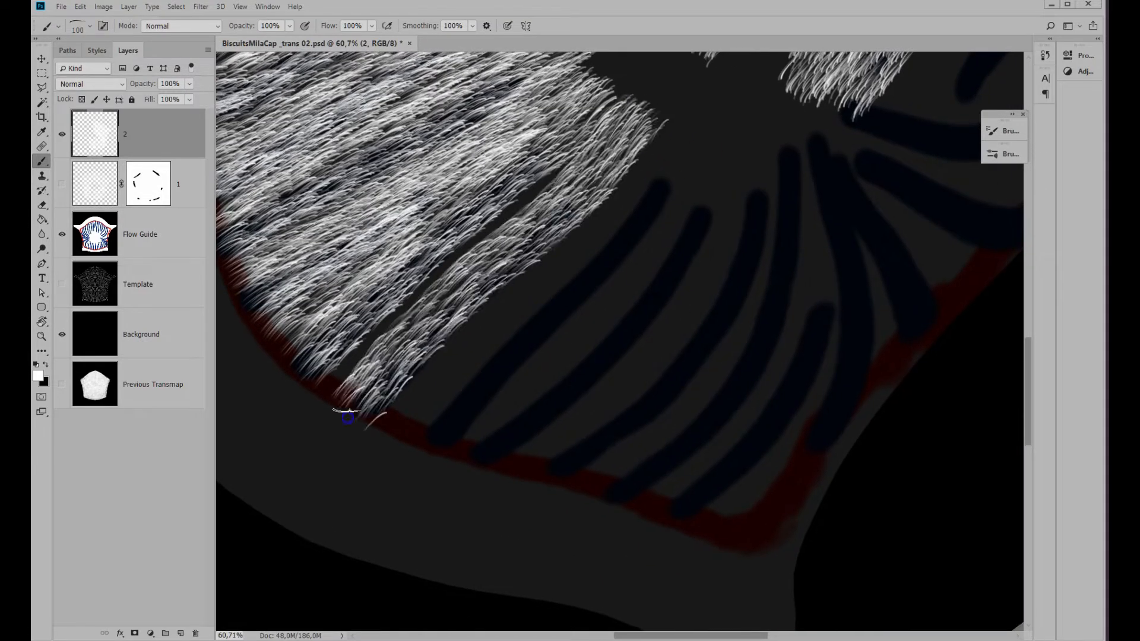
{"action": "left_click_drag", "start_coordinate": [595, 134], "coordinate": [333, 384]}
- Rotate the canvas and fill the following front hairline guides with hair strokes toward the second corner
{"action": "key", "text": "r"}
{"action": "left_click_drag", "start_coordinate": [608, 191], "coordinate": [700, 215]}
{"action": "key", "text": "b"}
{"action": "left_click_drag", "start_coordinate": [815, 214], "coordinate": [395, 320]}
{"action": "left_click_drag", "start_coordinate": [839, 236], "coordinate": [433, 370]}
{"action": "left_click_drag", "start_coordinate": [750, 280], "coordinate": [498, 325]}
{"action": "left_click_drag", "start_coordinate": [797, 183], "coordinate": [383, 272]}
- Rotate the canvas slightly and paint hair along the curved guide approaching the second front hairline corner
{"action": "key", "text": "r"}
{"action": "left_click_drag", "start_coordinate": [700, 317], "coordinate": [745, 328]}
{"action": "key", "text": "space"}
{"action": "mouse_move", "coordinate": [735, 414]}
{"action": "left_mouse_down"}
{"action": "mouse_move", "coordinate": [690, 320]}
{"action": "mouse_move", "coordinate": [658, 307]}
{"action": "left_mouse_up"}
{"action": "key", "text": "b"}
{"action": "mouse_move", "coordinate": [767, 195]}
{"action": "left_mouse_down"}
{"action": "mouse_move", "coordinate": [657, 273]}
{"action": "mouse_move", "coordinate": [395, 279]}
{"action": "left_mouse_up"}
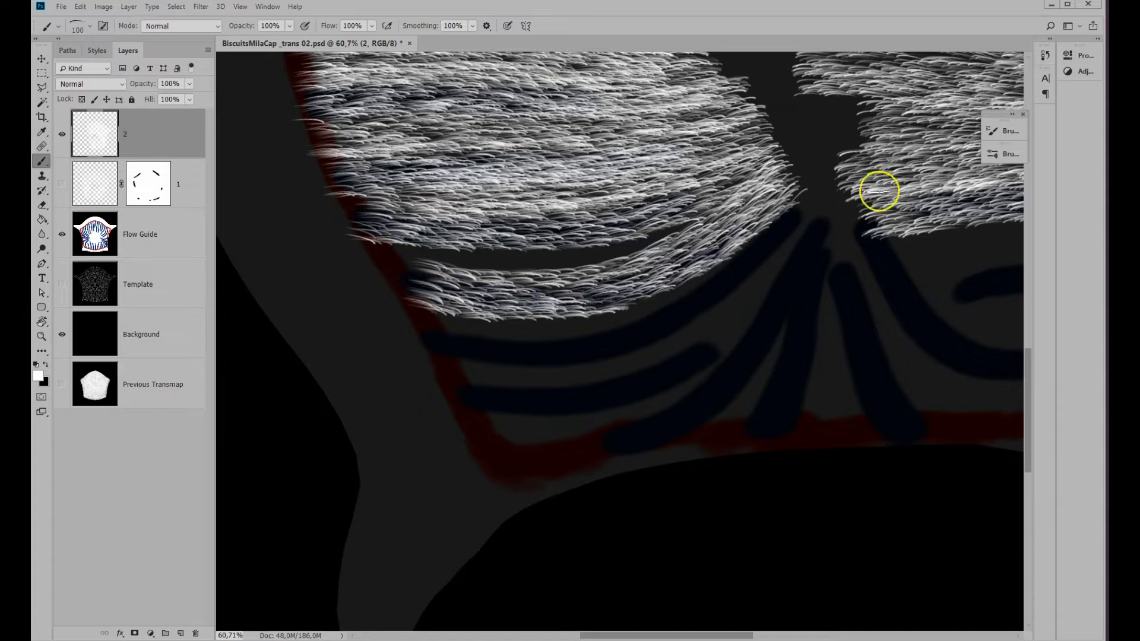
- Flip the brush tip and paint hair along the last curved guides at the second front hairline corner
{"action": "left_click", "coordinate": [1010, 132]}
{"action": "left_click", "coordinate": [882, 248]}
{"action": "left_click_drag", "start_coordinate": [721, 198], "coordinate": [400, 260]}
{"action": "mouse_move", "coordinate": [817, 194]}
{"action": "left_mouse_down"}
{"action": "mouse_move", "coordinate": [479, 339]}
{"action": "mouse_move", "coordinate": [418, 345]}
{"action": "mouse_move", "coordinate": [687, 359]}
{"action": "mouse_move", "coordinate": [460, 402]}
{"action": "left_mouse_up"}
{"action": "mouse_move", "coordinate": [749, 272]}
{"action": "left_mouse_down"}
{"action": "mouse_move", "coordinate": [618, 357]}
{"action": "mouse_move", "coordinate": [450, 374]}
{"action": "left_mouse_up"}
- Rotate the canvas and paint hair along the guide leading to the second ear cutout, undoing the adjacent stroke
{"action": "key", "text": "r"}
{"action": "mouse_move", "coordinate": [695, 258]}
{"action": "left_mouse_down"}
{"action": "mouse_move", "coordinate": [801, 399]}
{"action": "mouse_move", "coordinate": [709, 296]}
{"action": "left_mouse_up"}
{"action": "key", "text": "b"}
{"action": "mouse_move", "coordinate": [750, 356]}
{"action": "left_mouse_down"}
{"action": "mouse_move", "coordinate": [479, 326]}
{"action": "mouse_move", "coordinate": [429, 280]}
{"action": "mouse_move", "coordinate": [511, 436]}
{"action": "mouse_move", "coordinate": [626, 453]}
{"action": "mouse_move", "coordinate": [562, 525]}
{"action": "left_mouse_up"}
{"action": "left_click_drag", "start_coordinate": [708, 395], "coordinate": [539, 468]}
{"action": "key", "text": "ctrl+z"}
- Flip the brush tip again and repaint the hair beside the second ear cutout along its short guides
{"action": "left_click", "coordinate": [1011, 154]}
{"action": "left_click", "coordinate": [1009, 132]}
{"action": "left_click", "coordinate": [880, 247]}
{"action": "left_click_drag", "start_coordinate": [710, 369], "coordinate": [545, 466]}
{"action": "left_click_drag", "start_coordinate": [615, 385], "coordinate": [507, 392]}
- Paint hair along the remaining guides between the second ear cutout and the nape edge
{"action": "left_click_drag", "start_coordinate": [694, 498], "coordinate": [530, 351]}
{"action": "mouse_move", "coordinate": [601, 240]}
{"action": "left_mouse_down"}
{"action": "mouse_move", "coordinate": [513, 360]}
{"action": "mouse_move", "coordinate": [574, 538]}
{"action": "mouse_move", "coordinate": [565, 361]}
{"action": "mouse_move", "coordinate": [669, 538]}
{"action": "left_mouse_up"}
{"action": "left_click_drag", "start_coordinate": [601, 309], "coordinate": [700, 505]}
{"action": "left_click_drag", "start_coordinate": [534, 369], "coordinate": [621, 540]}
{"action": "mouse_move", "coordinate": [511, 298]}
{"action": "left_mouse_down"}
{"action": "mouse_move", "coordinate": [474, 444]}
{"action": "mouse_move", "coordinate": [534, 528]}
{"action": "left_mouse_up"}
{"action": "left_click_drag", "start_coordinate": [449, 359], "coordinate": [465, 423]}
{"action": "left_click_drag", "start_coordinate": [597, 164], "coordinate": [562, 441]}
- Fill the empty crown area with hair strokes that blend into the surrounding hair, then fit the whole canvas in view
{"action": "left_click_drag", "start_coordinate": [661, 292], "coordinate": [697, 410]}
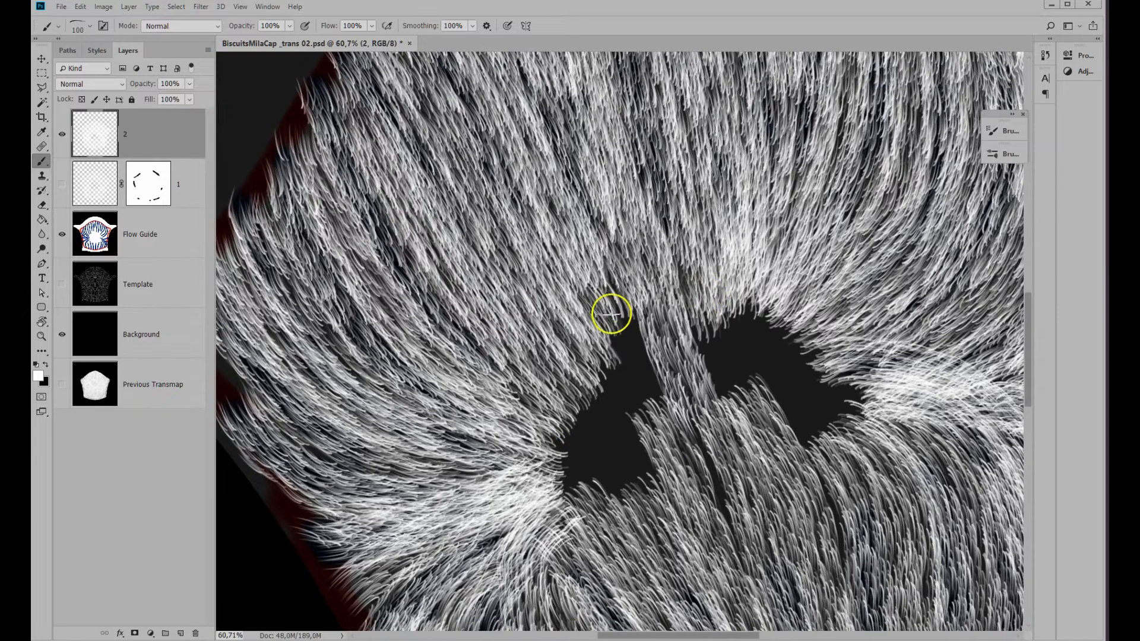
{"action": "left_click_drag", "start_coordinate": [612, 315], "coordinate": [651, 442]}
{"action": "left_click_drag", "start_coordinate": [585, 404], "coordinate": [624, 499]}
{"action": "left_click_drag", "start_coordinate": [546, 436], "coordinate": [585, 484]}
{"action": "left_click_drag", "start_coordinate": [700, 312], "coordinate": [738, 374]}
{"action": "left_click_drag", "start_coordinate": [799, 312], "coordinate": [737, 377]}
{"action": "left_click_drag", "start_coordinate": [850, 356], "coordinate": [751, 403]}
{"action": "left_click_drag", "start_coordinate": [893, 402], "coordinate": [772, 409]}
{"action": "left_click_drag", "start_coordinate": [766, 398], "coordinate": [826, 460]}
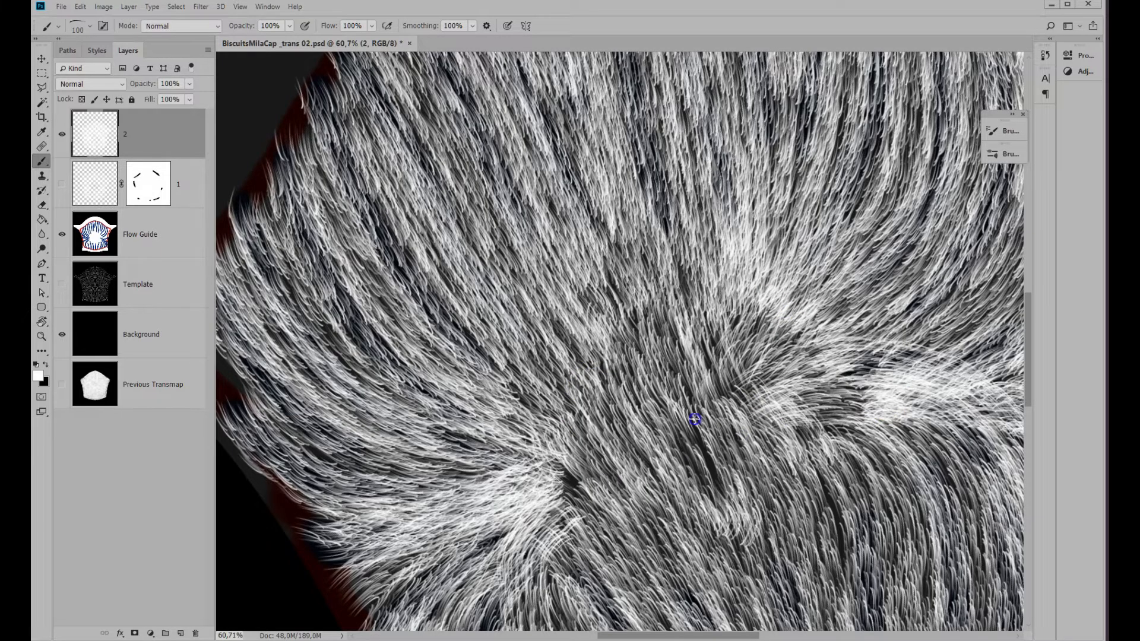
{"action": "key", "text": "z"}
{"action": "left_click", "coordinate": [383, 25]}
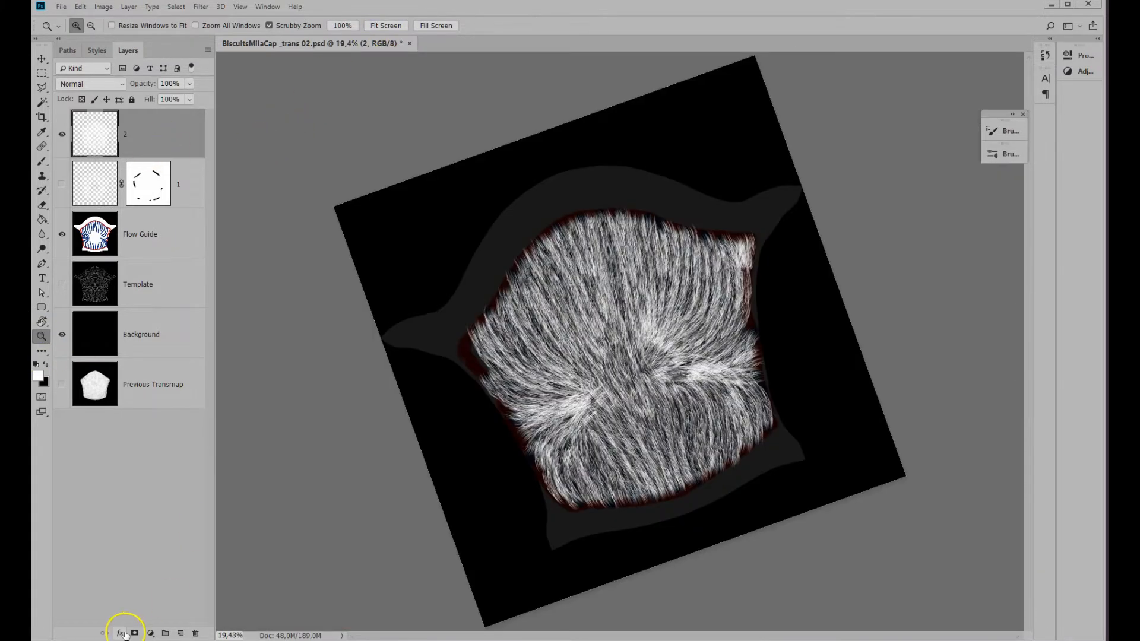
- Add a layer mask to layer 2 and paint it black with a 150 px soft round brush along the front hairline
{"action": "left_click", "coordinate": [135, 633]}
{"action": "left_click", "coordinate": [559, 250]}
{"action": "key", "text": "b"}
{"action": "key", "text": "x"}
{"action": "left_click", "coordinate": [1003, 153]}
{"action": "left_click", "coordinate": [813, 128]}
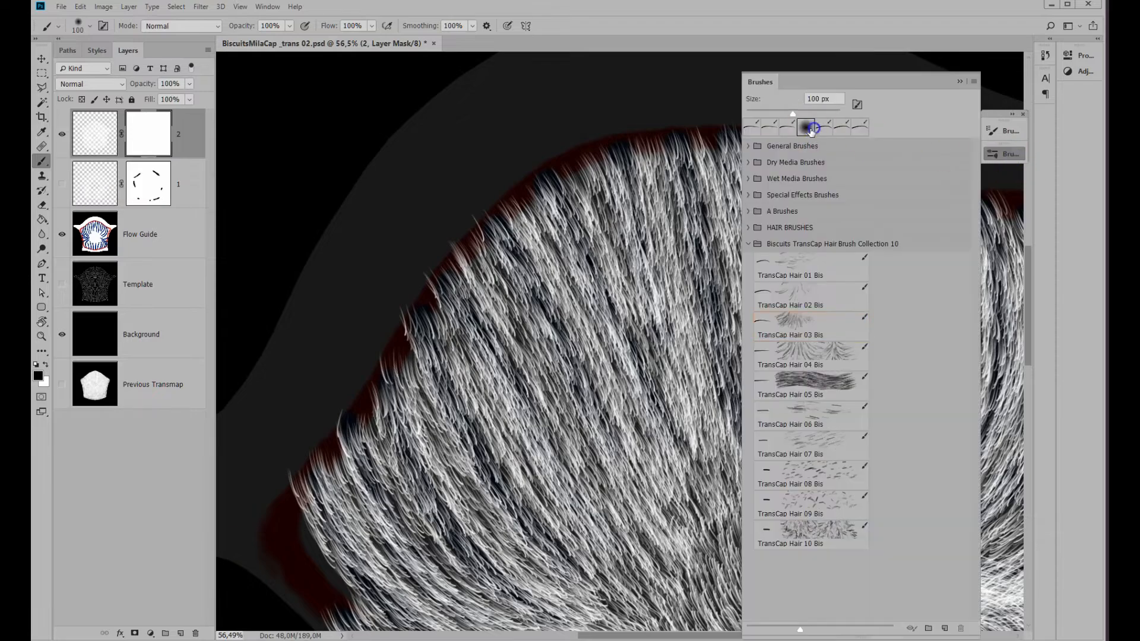
{"action": "left_click", "coordinate": [526, 155]}
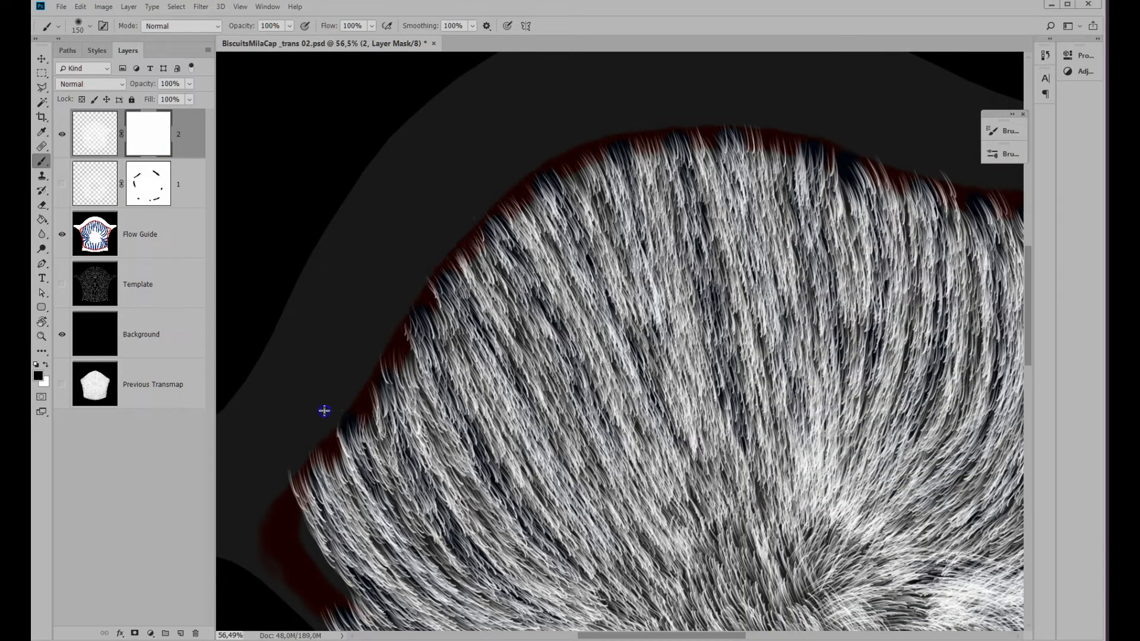
{"action": "left_click_drag", "start_coordinate": [284, 479], "coordinate": [283, 481]}
- Rotate the canvas and mask the hard hair ends on layer 2 along the side and nape edges
{"action": "key", "text": "r"}
{"action": "mouse_move", "coordinate": [390, 362]}
{"action": "left_mouse_down"}
{"action": "mouse_move", "coordinate": [504, 231]}
{"action": "mouse_move", "coordinate": [561, 196]}
{"action": "left_mouse_up"}
{"action": "left_click_drag", "start_coordinate": [443, 235], "coordinate": [697, 300]}
{"action": "key", "text": "b"}
{"action": "key", "text": "r"}
{"action": "left_click_drag", "start_coordinate": [439, 342], "coordinate": [631, 290]}
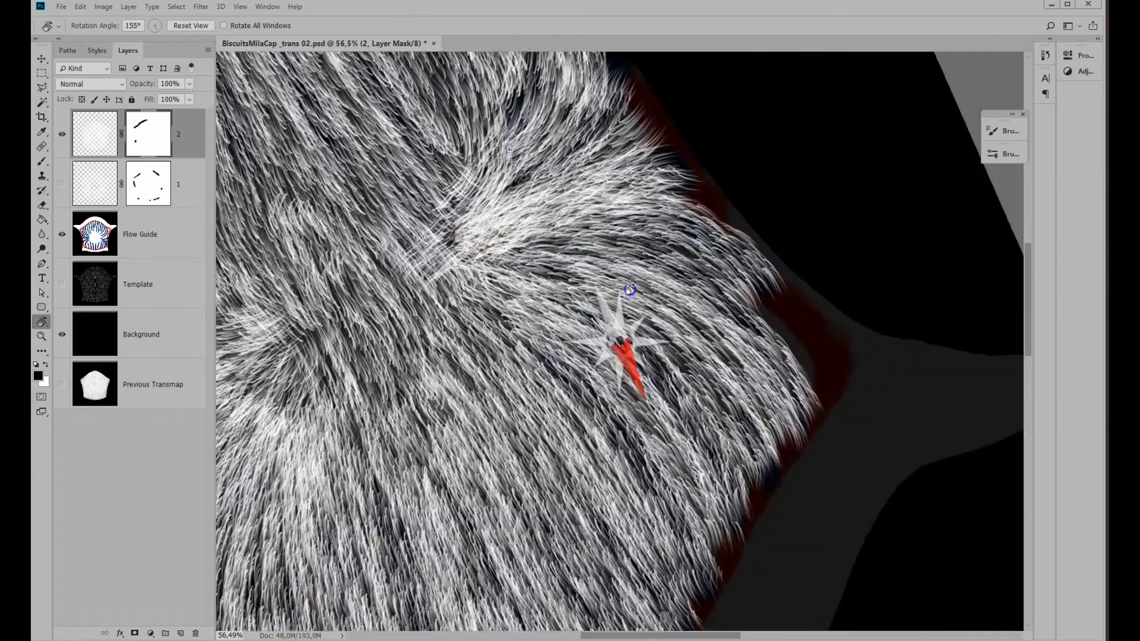
{"action": "left_click_drag", "start_coordinate": [420, 149], "coordinate": [714, 401]}
{"action": "key", "text": "b"}
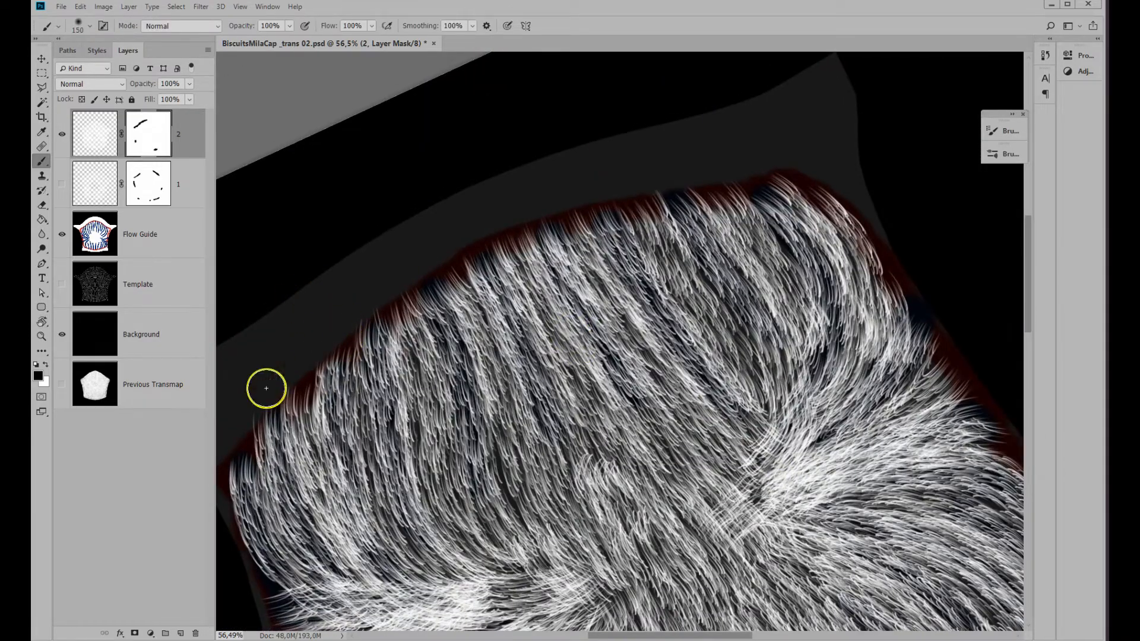
{"action": "left_click_drag", "start_coordinate": [256, 404], "coordinate": [250, 421]}
- Mask the hard hair ends on layer 2 around the opposite side, temple corner and adjoining front hairline
{"action": "mouse_move", "coordinate": [331, 469]}
{"action": "left_mouse_down"}
{"action": "mouse_move", "coordinate": [455, 288]}
{"action": "mouse_move", "coordinate": [461, 240]}
{"action": "left_mouse_up"}
{"action": "key", "text": "r"}
{"action": "mouse_move", "coordinate": [491, 378]}
{"action": "left_mouse_down"}
{"action": "mouse_move", "coordinate": [440, 318]}
{"action": "mouse_move", "coordinate": [422, 129]}
{"action": "left_mouse_up"}
{"action": "key", "text": "b"}
{"action": "mouse_move", "coordinate": [381, 278]}
{"action": "left_mouse_down"}
{"action": "mouse_move", "coordinate": [654, 315]}
{"action": "mouse_move", "coordinate": [649, 305]}
{"action": "left_mouse_up"}
{"action": "left_click", "coordinate": [394, 432]}
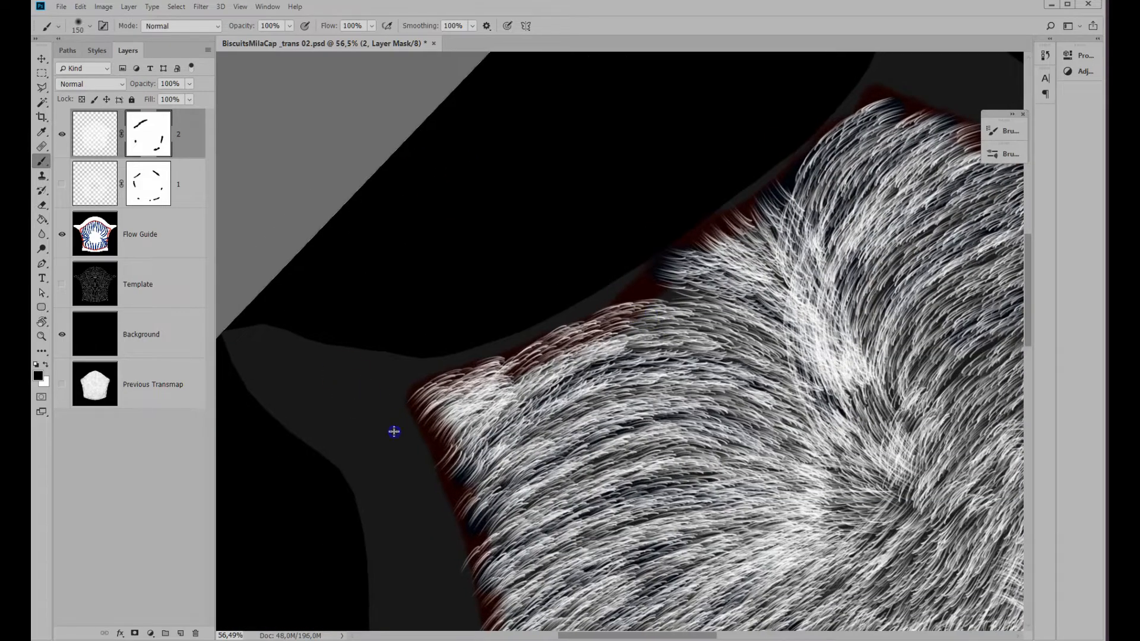
{"action": "mouse_move", "coordinate": [539, 540]}
{"action": "left_mouse_down"}
{"action": "mouse_move", "coordinate": [489, 255]}
{"action": "mouse_move", "coordinate": [479, 266]}
{"action": "left_mouse_up"}
{"action": "left_click", "coordinate": [394, 293]}
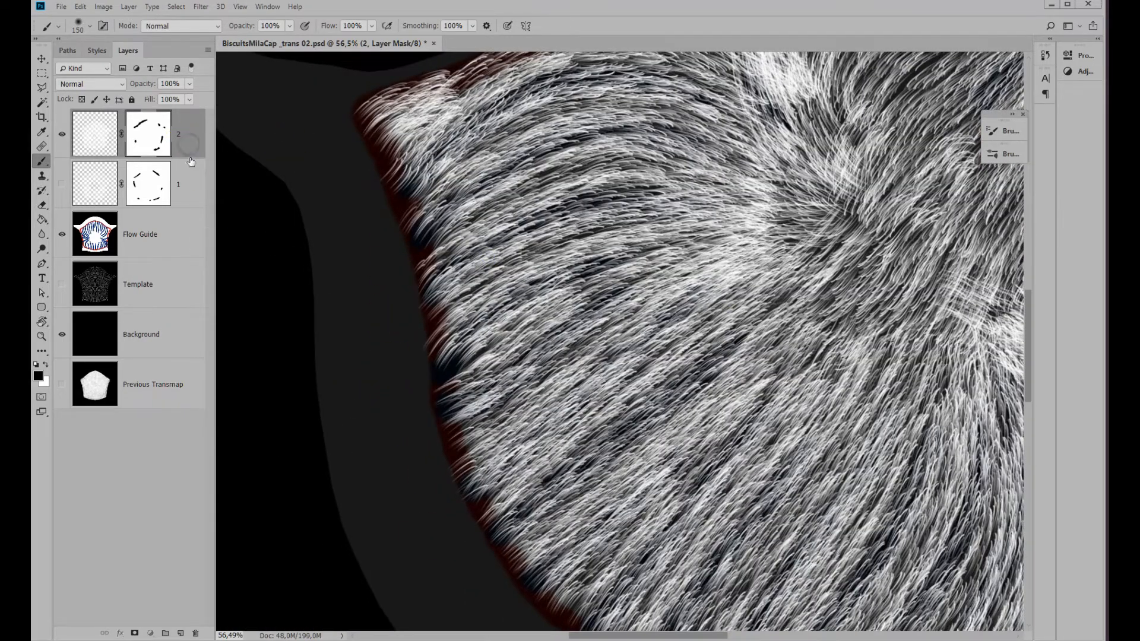
- Save the document, then show layer 1 together with layer 2 in an unrotated view
{"action": "key", "text": "ctrl+s"}
{"action": "left_click", "coordinate": [62, 184]}
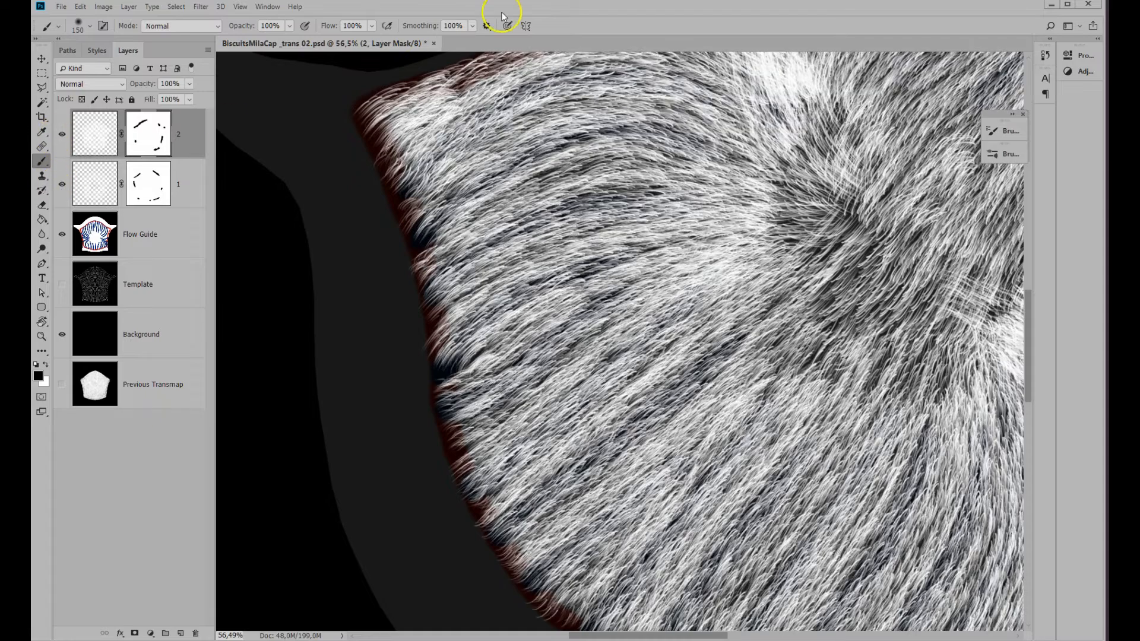
{"action": "left_click", "coordinate": [42, 336]}
{"action": "left_click", "coordinate": [386, 26]}
{"action": "left_click_drag", "start_coordinate": [547, 344], "coordinate": [621, 343]}
{"action": "key", "text": "r"}
{"action": "left_click", "coordinate": [203, 26]}
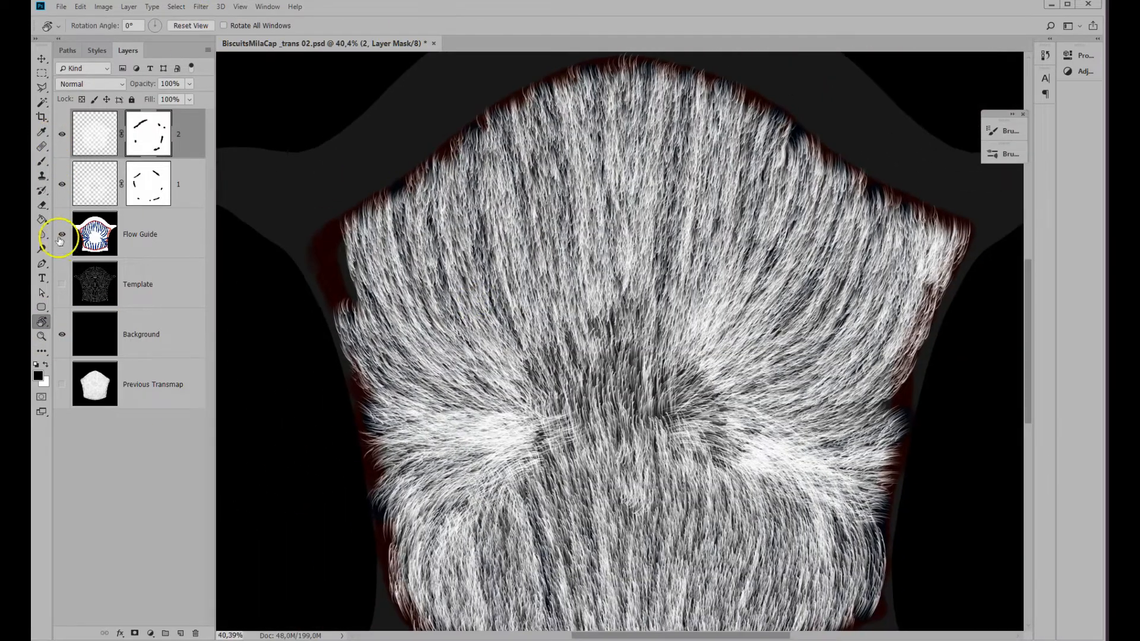
- Hide the Flow Guide layer and add a new layer named 3 above layer 2
{"action": "left_click", "coordinate": [62, 234]}
{"action": "left_click_drag", "start_coordinate": [700, 255], "coordinate": [729, 348]}
{"action": "left_click", "coordinate": [180, 633]}
{"action": "left_click", "coordinate": [137, 136]}
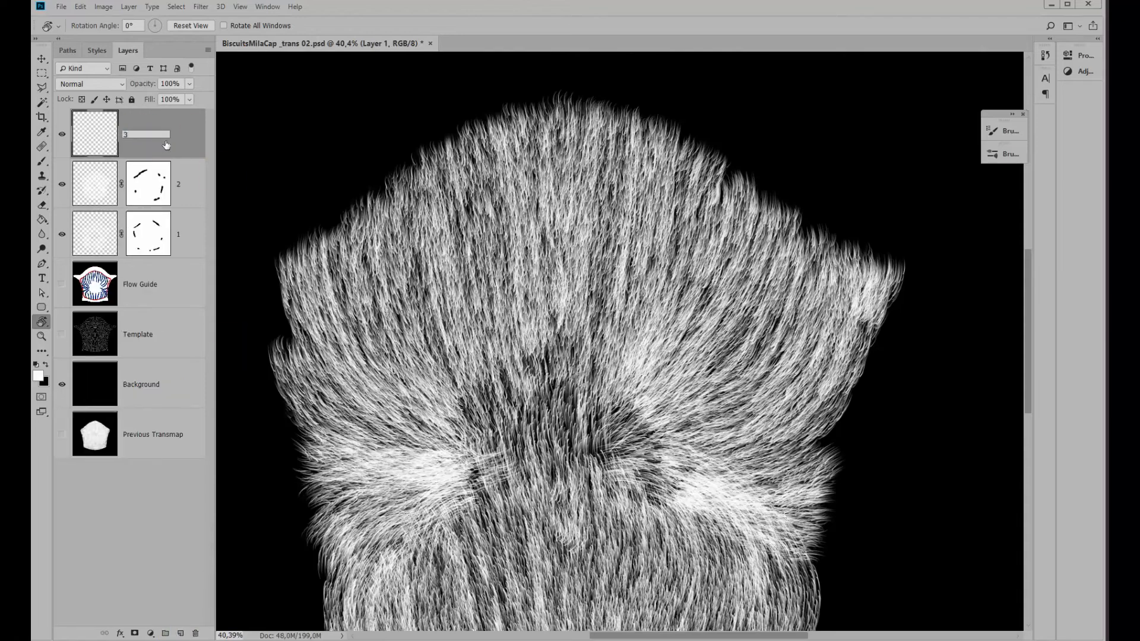
- Try the TransCap Hair 04 and 03 brushes on the empty background and undo the test stroke
{"action": "left_click", "coordinate": [1006, 155]}
{"action": "left_click", "coordinate": [826, 355]}
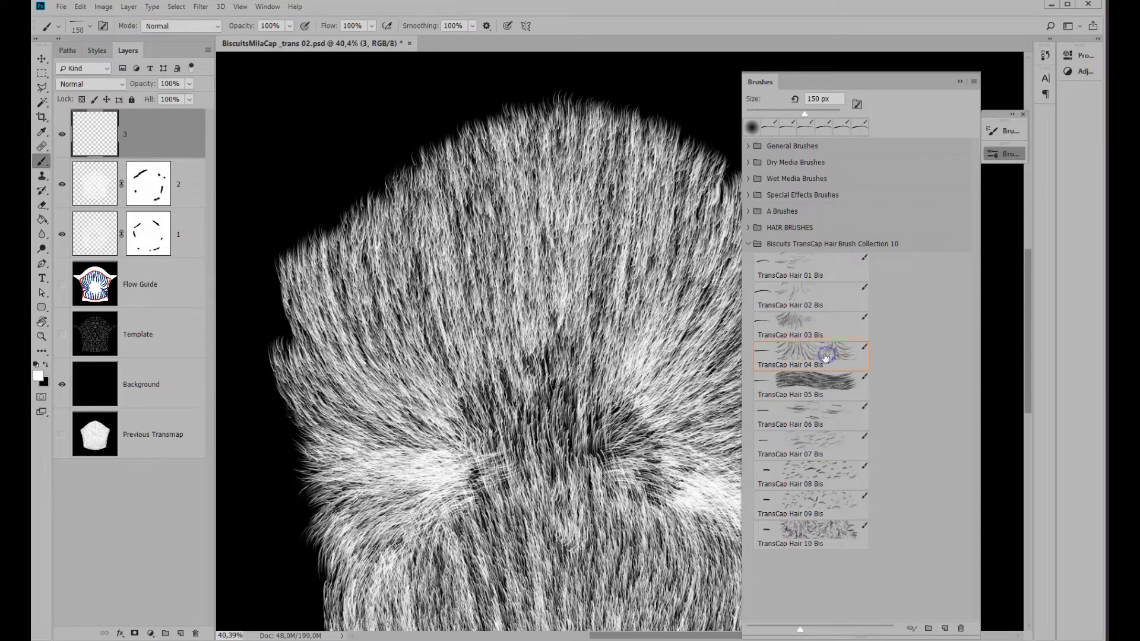
{"action": "left_click", "coordinate": [1004, 154]}
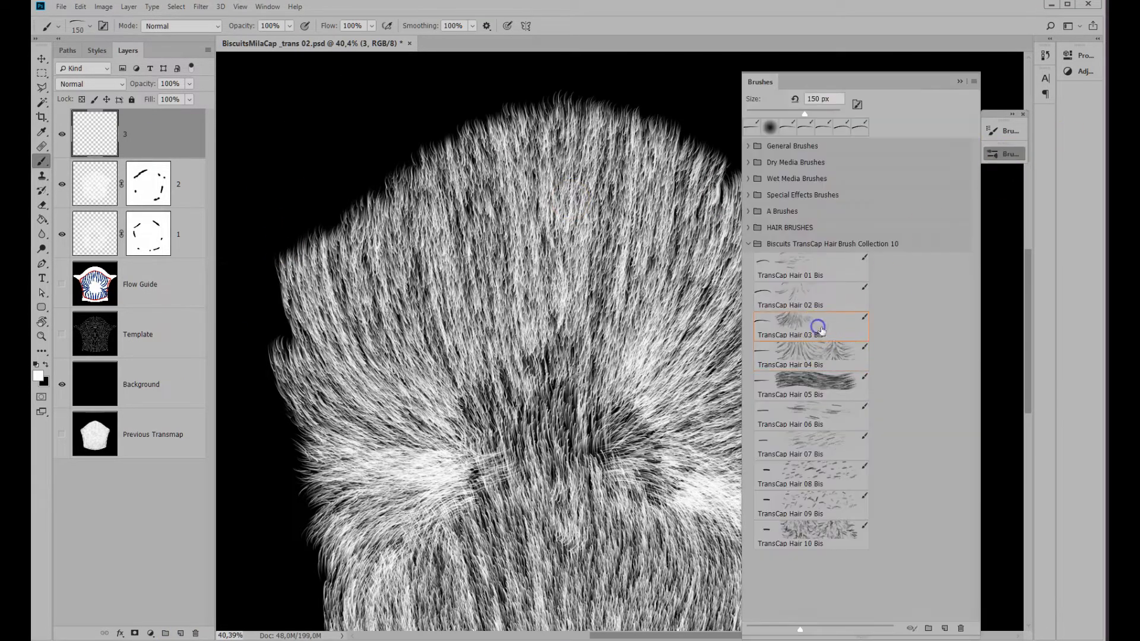
{"action": "left_click_drag", "start_coordinate": [419, 107], "coordinate": [383, 140]}
{"action": "key", "text": "ctrl+z"}
- Select the TransCap Hair 02 brush and adjust its brush settings, undoing the test strokes
{"action": "left_click", "coordinate": [1003, 156]}
{"action": "left_click", "coordinate": [818, 302]}
{"action": "left_click_drag", "start_coordinate": [419, 101], "coordinate": [323, 186]}
{"action": "key", "text": "ctrl+z"}
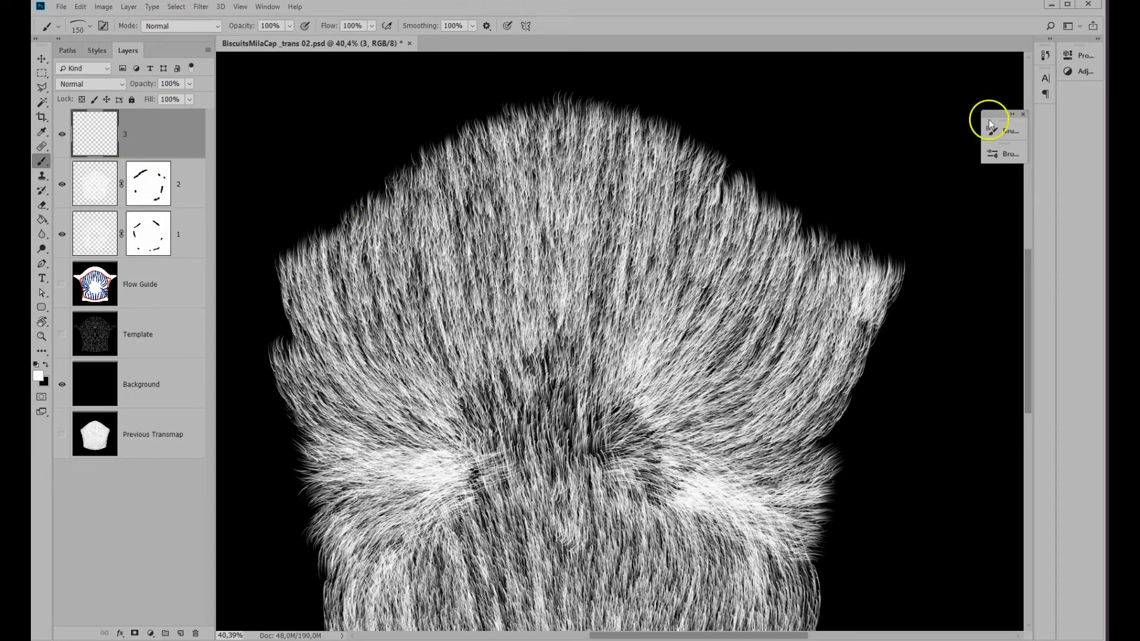
{"action": "left_click", "coordinate": [991, 128]}
{"action": "left_click", "coordinate": [778, 191]}
{"action": "left_click_drag", "start_coordinate": [931, 160], "coordinate": [889, 165]}
{"action": "left_click_drag", "start_coordinate": [383, 134], "coordinate": [334, 189]}
{"action": "key", "text": "ctrl+z"}
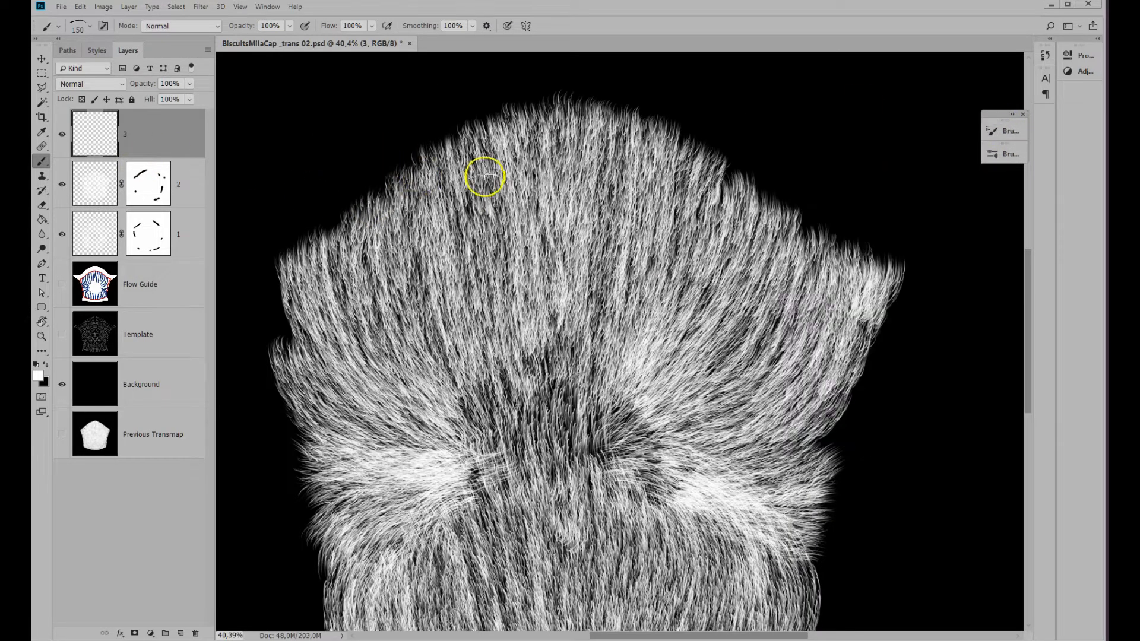
- Reduce the brush to 32 px and paint a small test patch outside the hair
{"action": "left_click", "coordinate": [1005, 137]}
{"action": "left_click", "coordinate": [781, 163]}
{"action": "left_click_drag", "start_coordinate": [883, 239], "coordinate": [861, 252]}
{"action": "left_click_drag", "start_coordinate": [361, 146], "coordinate": [332, 175]}
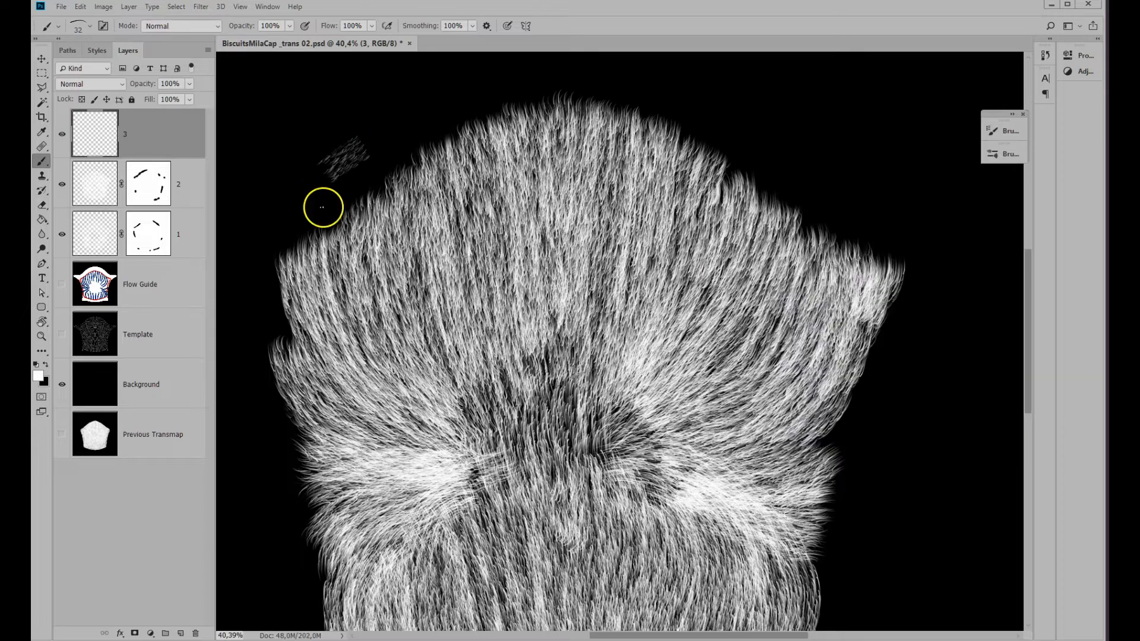
- Show the Flow Guide layer and paint short fine hairs on layer 3 along the front hairline
{"action": "key", "text": "z"}
{"action": "left_click_drag", "start_coordinate": [612, 341], "coordinate": [865, 254]}
{"action": "left_click", "coordinate": [62, 283]}
{"action": "key", "text": "b"}
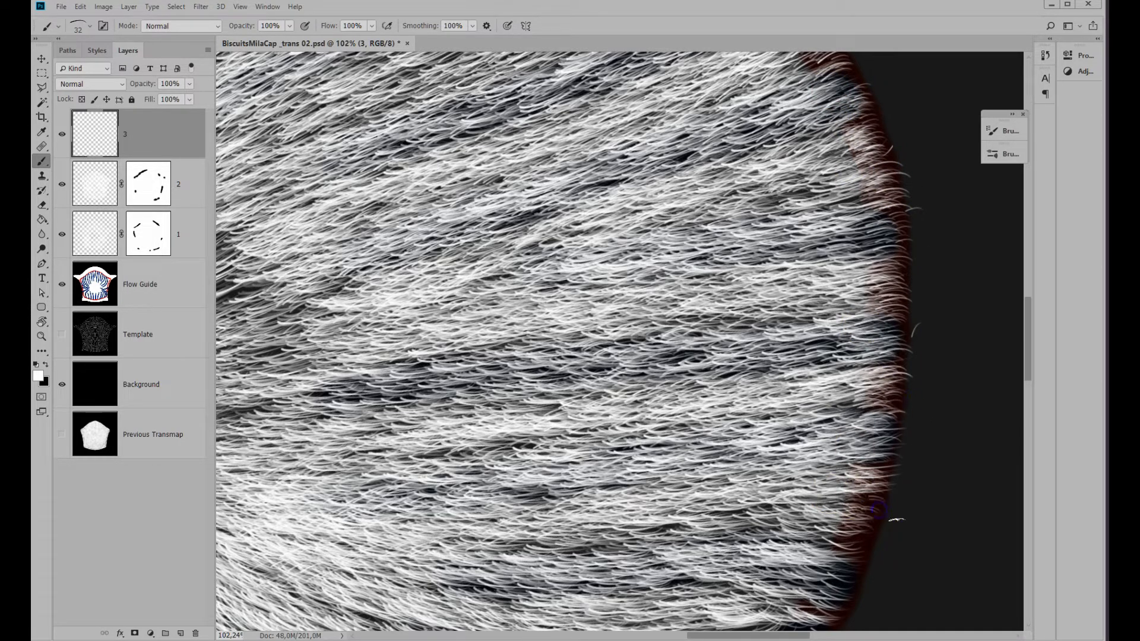
{"action": "left_click_drag", "start_coordinate": [878, 509], "coordinate": [722, 382]}
{"action": "key", "text": "F5"}
{"action": "key", "text": "F5"}
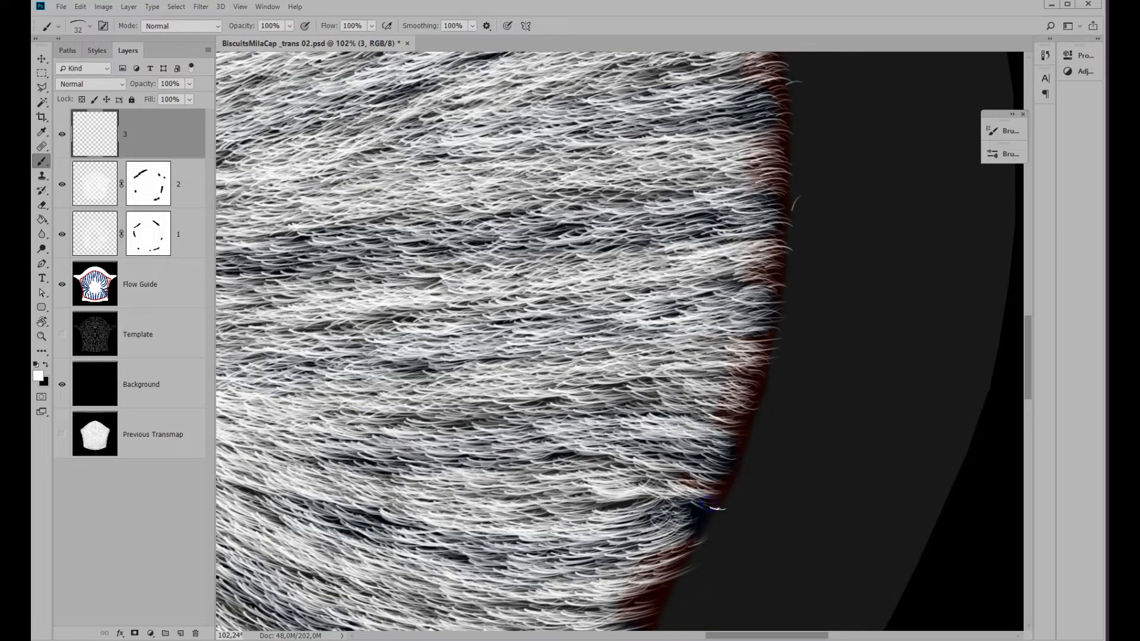
- Continue the short edge hairs along the front hairline, around the temple corner and onto the adjoining side edge
{"action": "scroll", "coordinate": [662, 475], "scroll_direction": "down", "scroll_amount": 3}
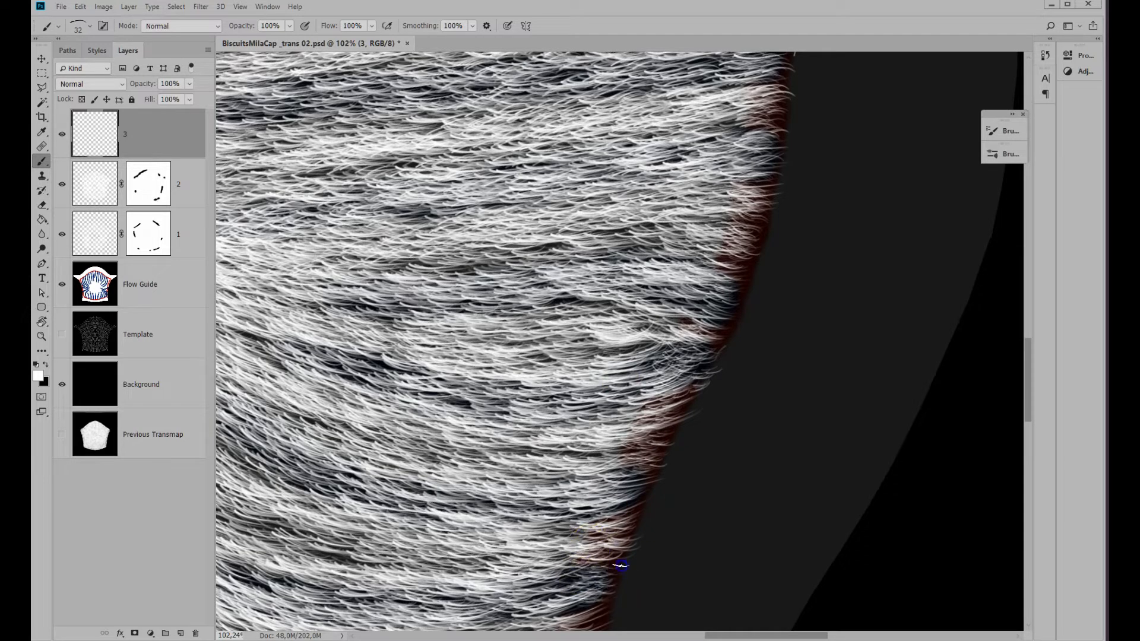
{"action": "left_click", "coordinate": [645, 502]}
{"action": "mouse_move", "coordinate": [646, 513]}
{"action": "left_mouse_down"}
{"action": "mouse_move", "coordinate": [629, 412]}
{"action": "mouse_move", "coordinate": [701, 330]}
{"action": "left_mouse_up"}
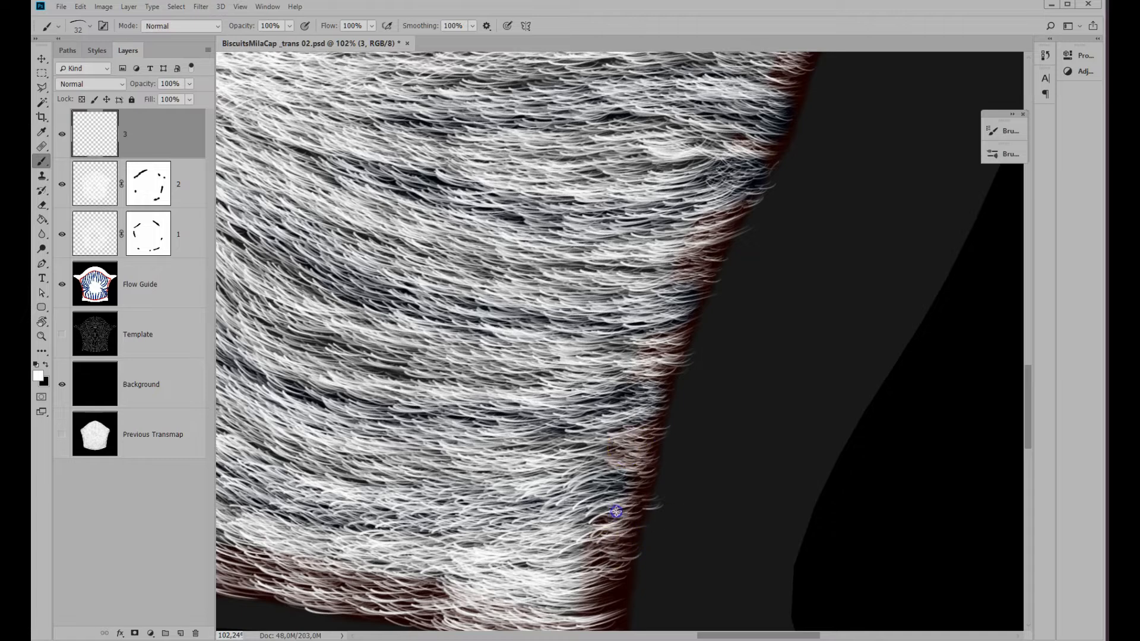
{"action": "left_click_drag", "start_coordinate": [616, 512], "coordinate": [577, 440]}
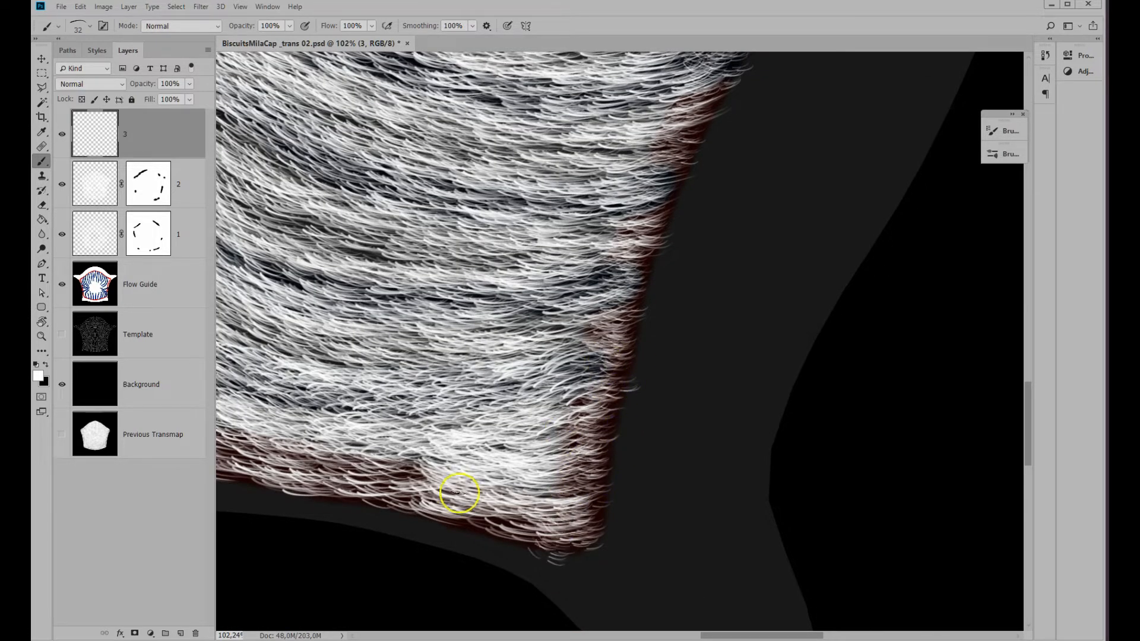
{"action": "left_click_drag", "start_coordinate": [345, 458], "coordinate": [427, 498]}
{"action": "left_click_drag", "start_coordinate": [408, 392], "coordinate": [713, 357]}
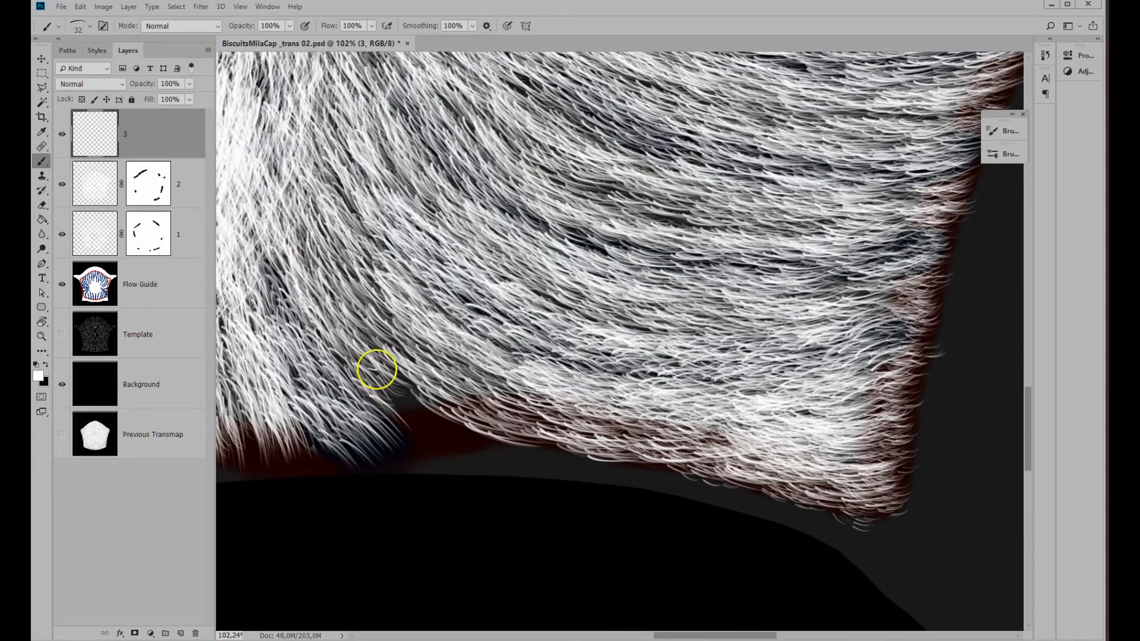
- Fill the bare notch in the side edge beside the ear cutout with short hairs following the flow
{"action": "left_click_drag", "start_coordinate": [376, 369], "coordinate": [426, 415]}
{"action": "left_click_drag", "start_coordinate": [406, 432], "coordinate": [472, 455]}
{"action": "left_click_drag", "start_coordinate": [395, 375], "coordinate": [462, 429]}
{"action": "left_click_drag", "start_coordinate": [371, 398], "coordinate": [446, 454]}
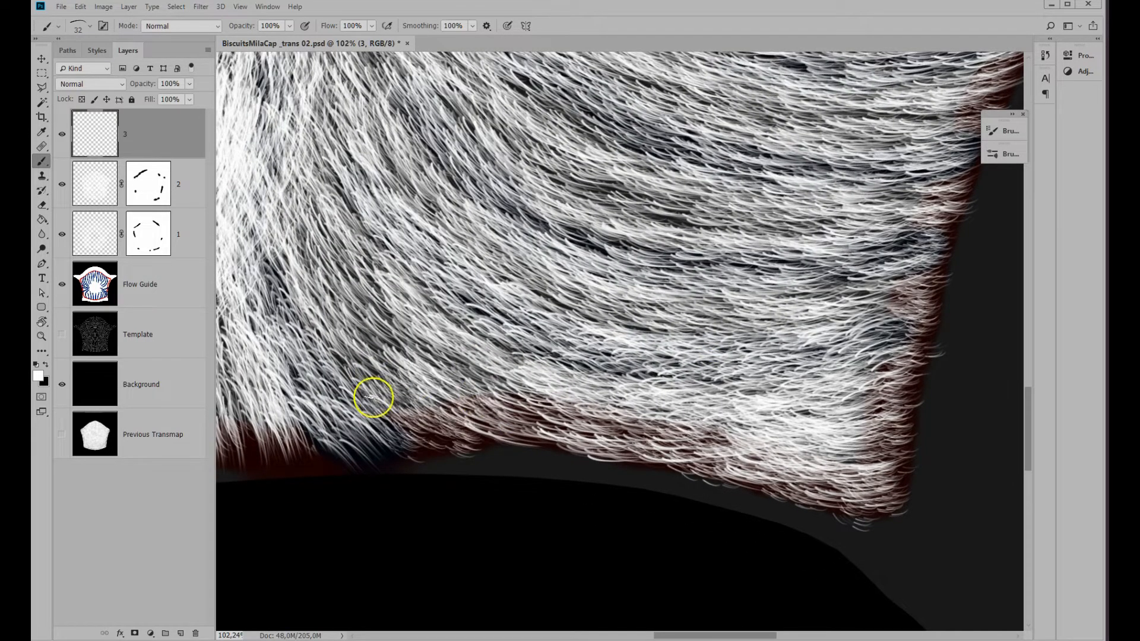
- Paint short hairs along the ear cutout edge toward the nape corner, adapting the brush tip to the hair direction
{"action": "left_click_drag", "start_coordinate": [301, 427], "coordinate": [487, 354]}
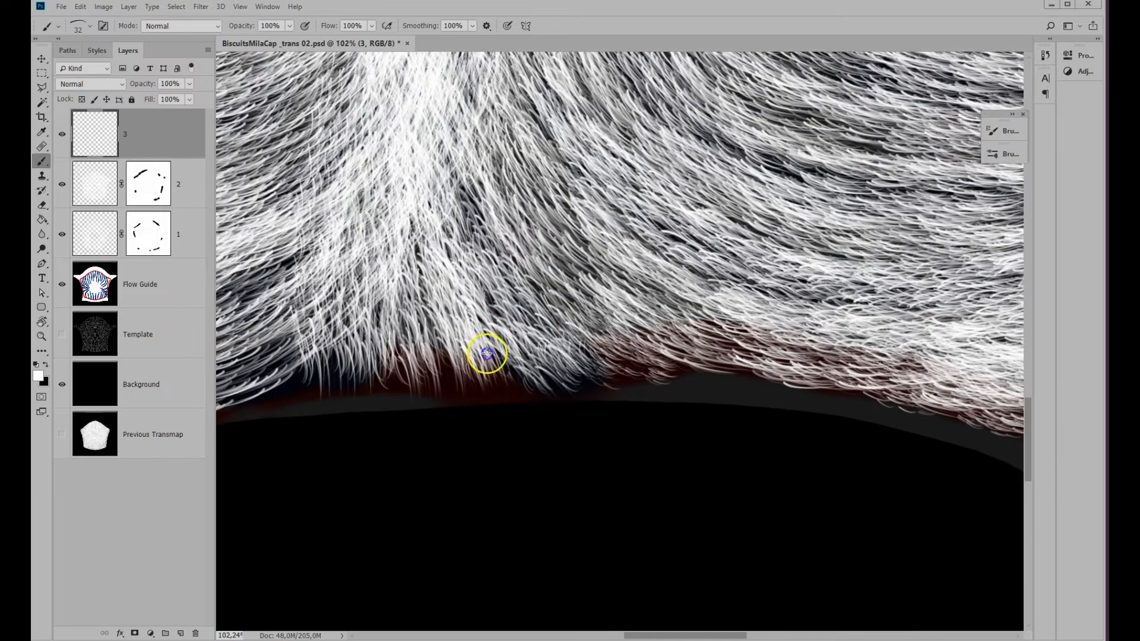
{"action": "key", "text": "F5"}
{"action": "key", "text": "F5"}
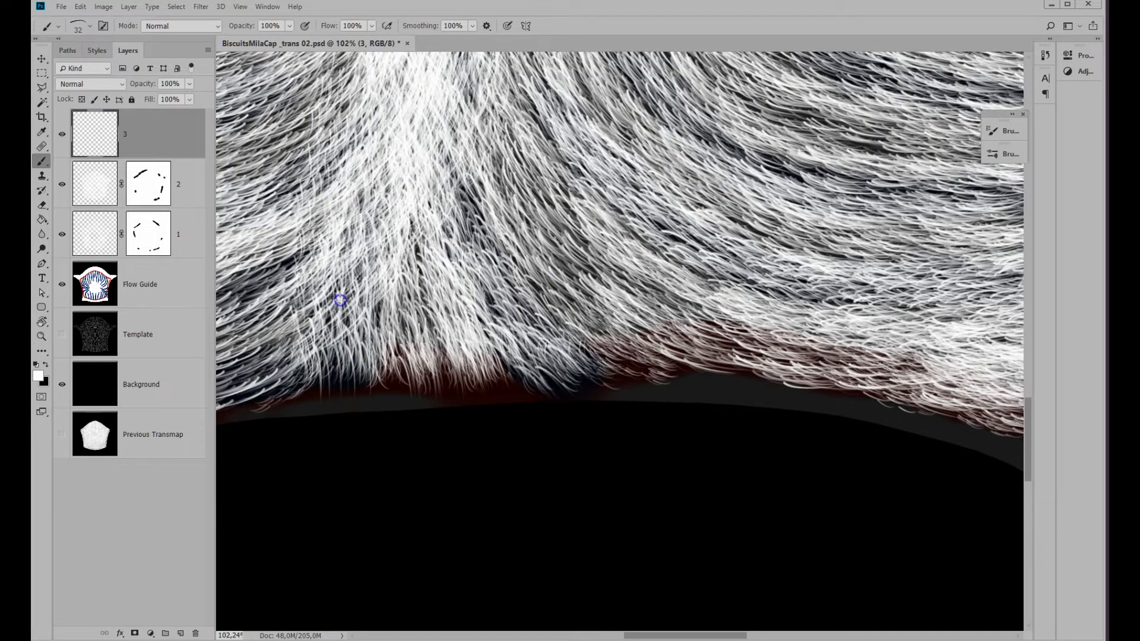
{"action": "left_click_drag", "start_coordinate": [340, 300], "coordinate": [229, 386]}
{"action": "left_click_drag", "start_coordinate": [496, 368], "coordinate": [809, 331]}
{"action": "left_click_drag", "start_coordinate": [608, 337], "coordinate": [496, 377]}
{"action": "left_click_drag", "start_coordinate": [603, 310], "coordinate": [490, 344]}
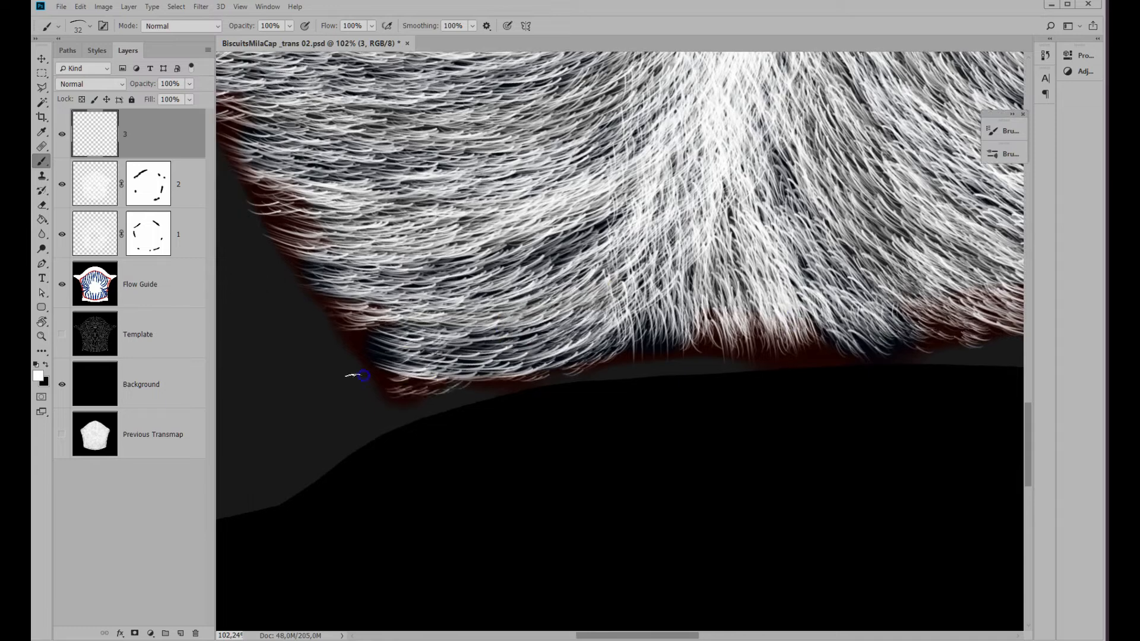
- Paint short hairs around the nape corner and along the first part of the nape edge
{"action": "mouse_move", "coordinate": [293, 268]}
{"action": "left_mouse_down"}
{"action": "mouse_move", "coordinate": [458, 338]}
{"action": "mouse_move", "coordinate": [499, 388]}
{"action": "left_mouse_up"}
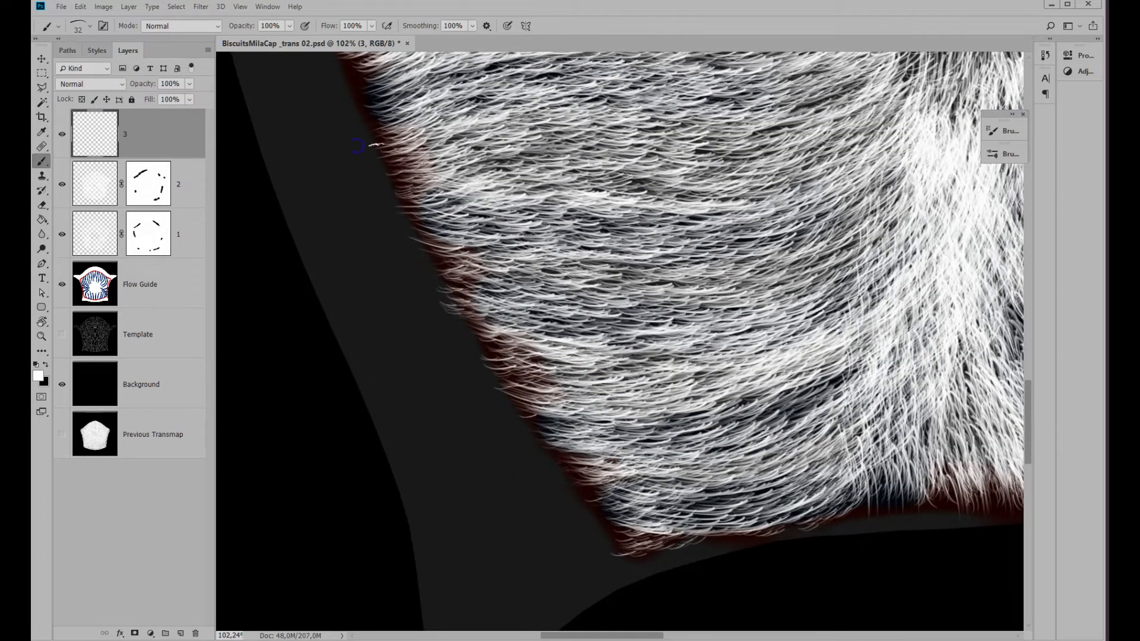
{"action": "left_click_drag", "start_coordinate": [418, 218], "coordinate": [640, 421]}
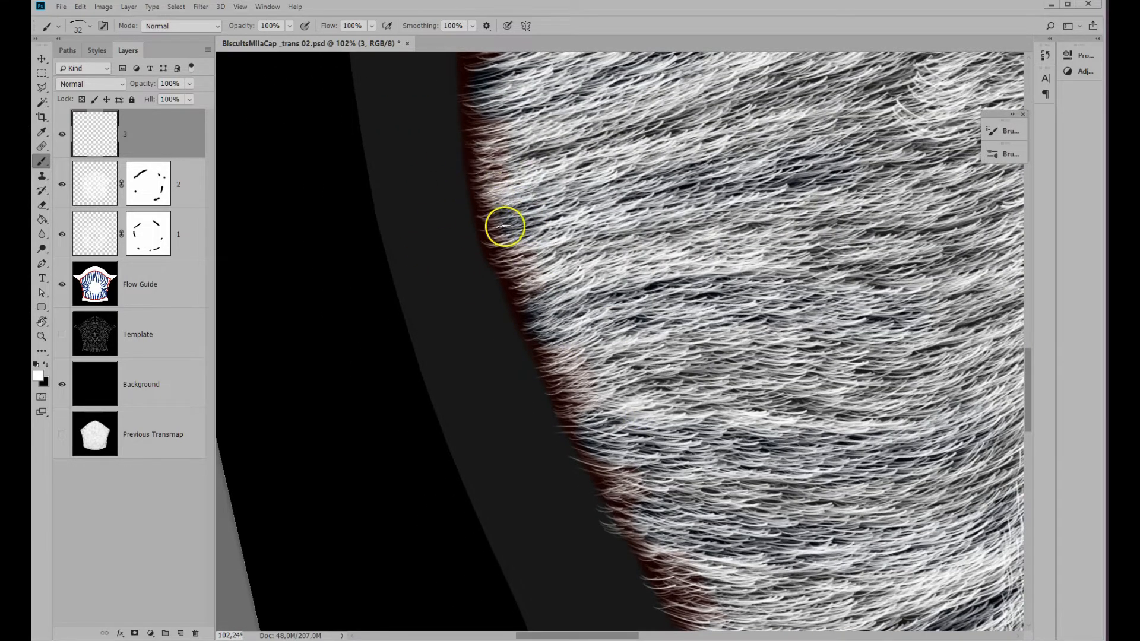
{"action": "left_click_drag", "start_coordinate": [575, 154], "coordinate": [659, 317]}
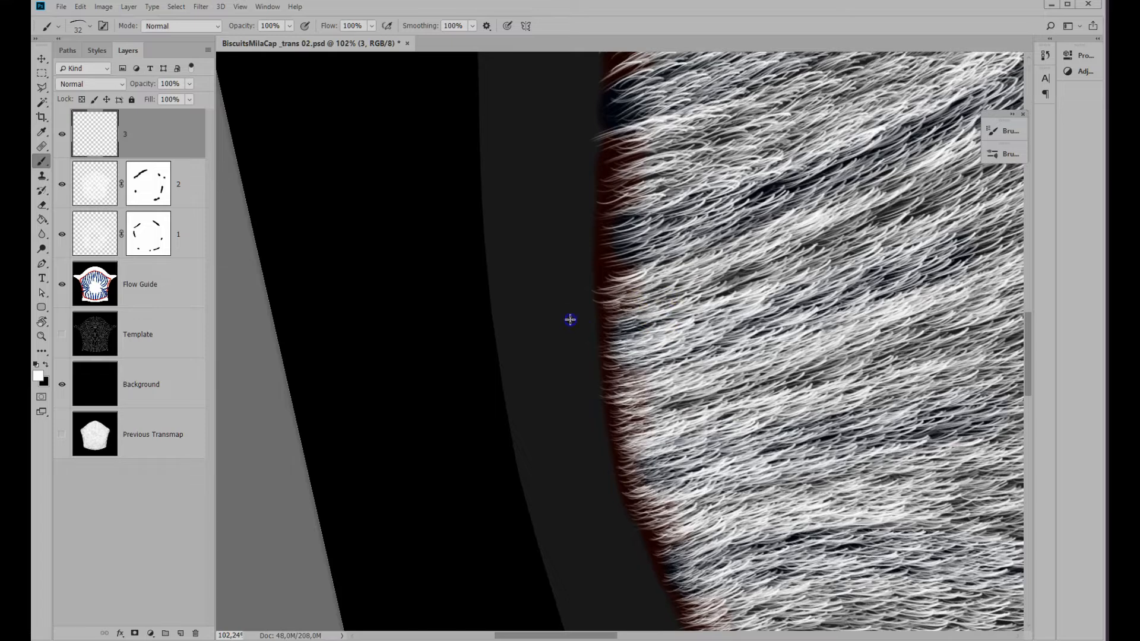
{"action": "left_click", "coordinate": [633, 260]}
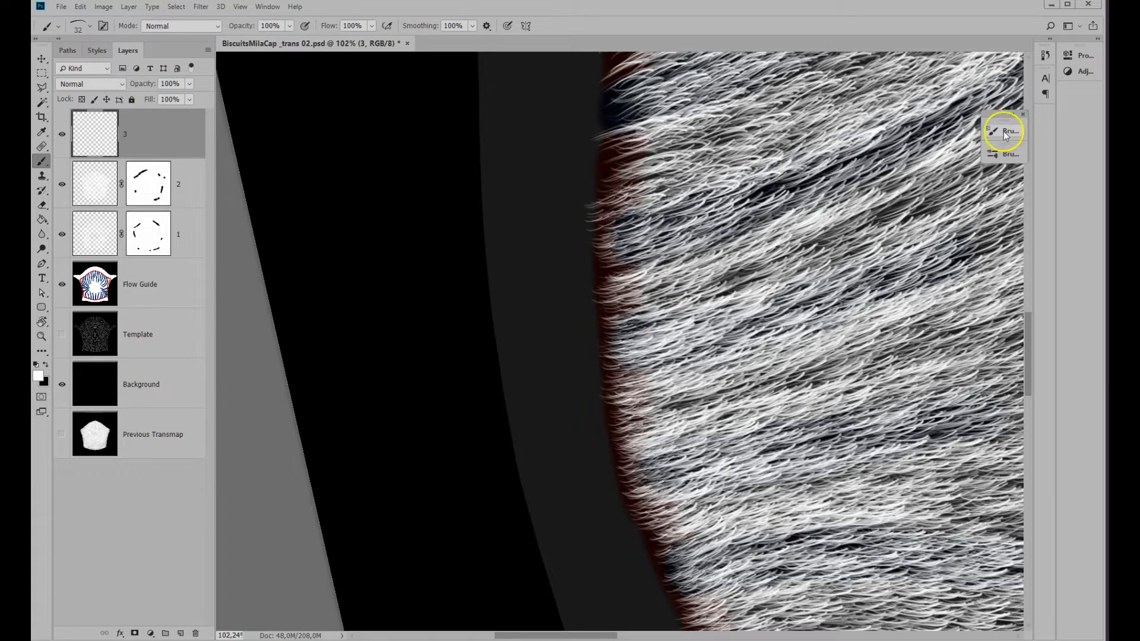
- Adjust the brush settings and fill the remaining nape edge with short hairs up to the far corner
{"action": "left_click", "coordinate": [1003, 132]}
{"action": "left_click", "coordinate": [609, 138]}
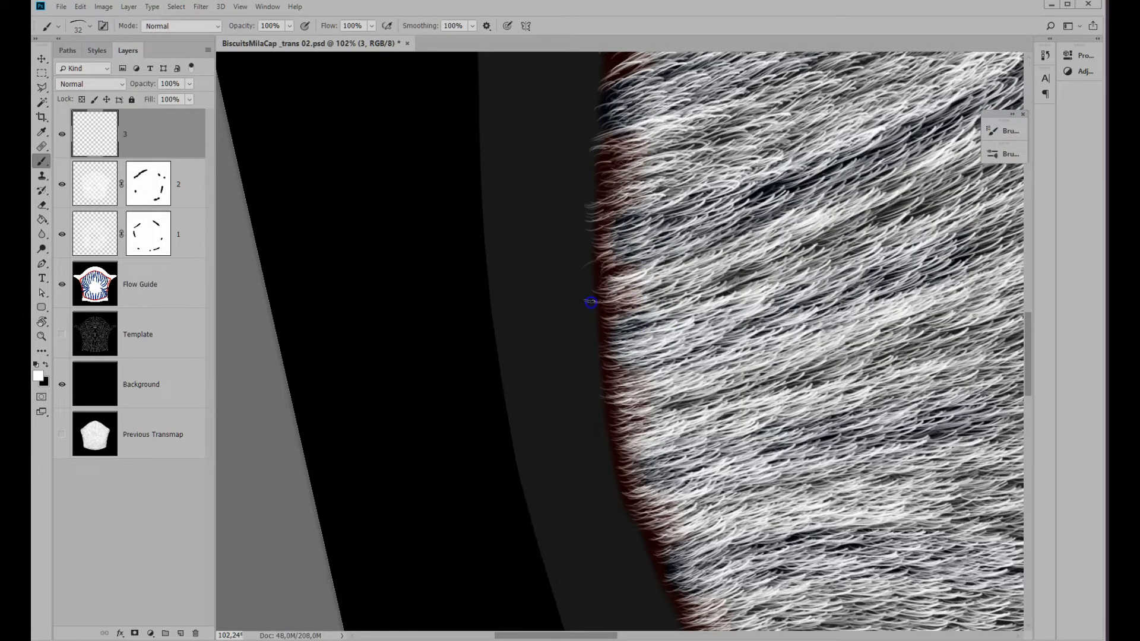
{"action": "mouse_move", "coordinate": [592, 302]}
{"action": "left_mouse_down"}
{"action": "mouse_move", "coordinate": [679, 349]}
{"action": "mouse_move", "coordinate": [652, 361]}
{"action": "left_mouse_up"}
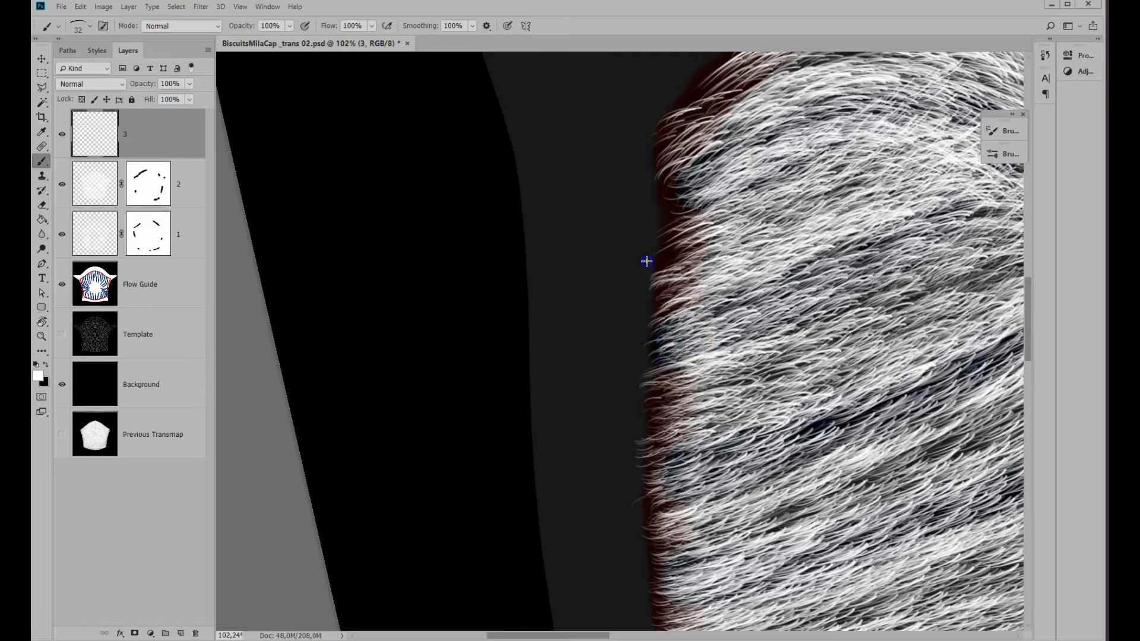
{"action": "left_click_drag", "start_coordinate": [711, 121], "coordinate": [734, 96]}
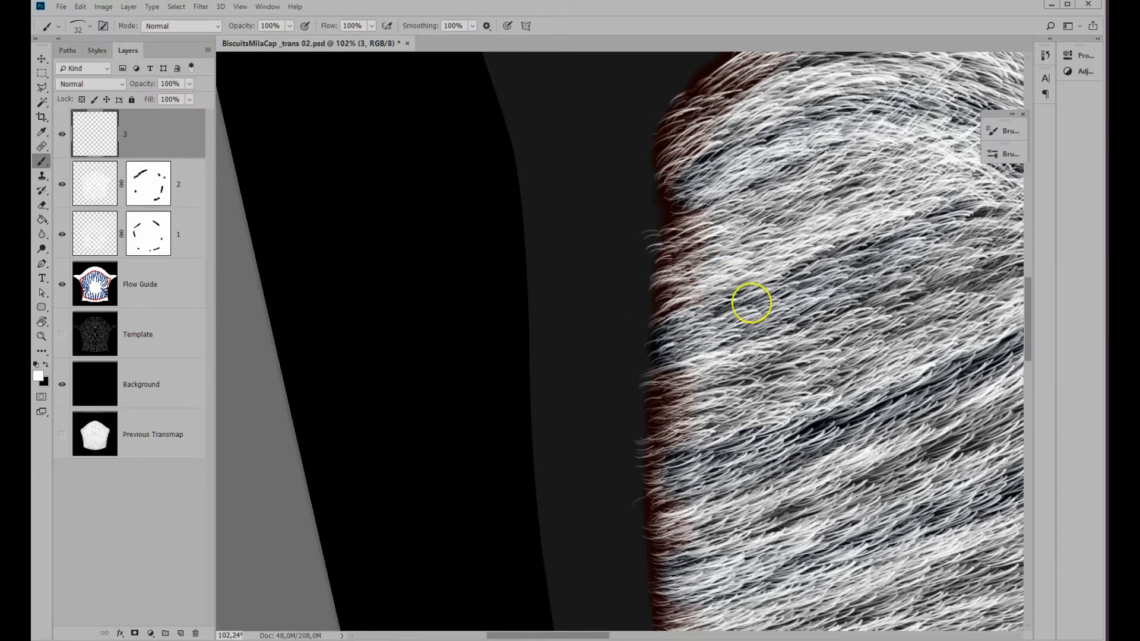
- Paint short hairs around the far nape corner and onto the side edge leading to the second ear cutout
{"action": "left_click_drag", "start_coordinate": [784, 179], "coordinate": [685, 365]}
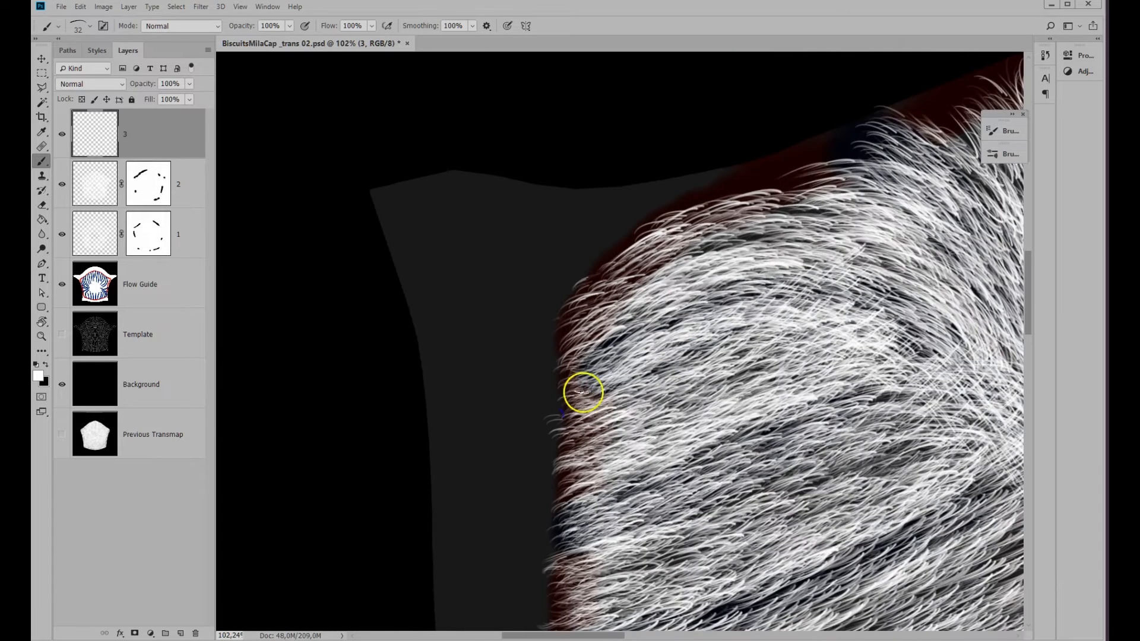
{"action": "left_click_drag", "start_coordinate": [680, 248], "coordinate": [595, 303]}
{"action": "mouse_move", "coordinate": [801, 182]}
{"action": "left_mouse_down"}
{"action": "mouse_move", "coordinate": [764, 212]}
{"action": "mouse_move", "coordinate": [728, 213]}
{"action": "mouse_move", "coordinate": [722, 196]}
{"action": "left_mouse_up"}
- Paint short hairs along the side edge and into the second ear cutout, following the hair direction
{"action": "mouse_move", "coordinate": [816, 240]}
{"action": "left_mouse_down"}
{"action": "mouse_move", "coordinate": [501, 364]}
{"action": "mouse_move", "coordinate": [643, 351]}
{"action": "mouse_move", "coordinate": [588, 399]}
{"action": "left_mouse_up"}
{"action": "key", "text": "r"}
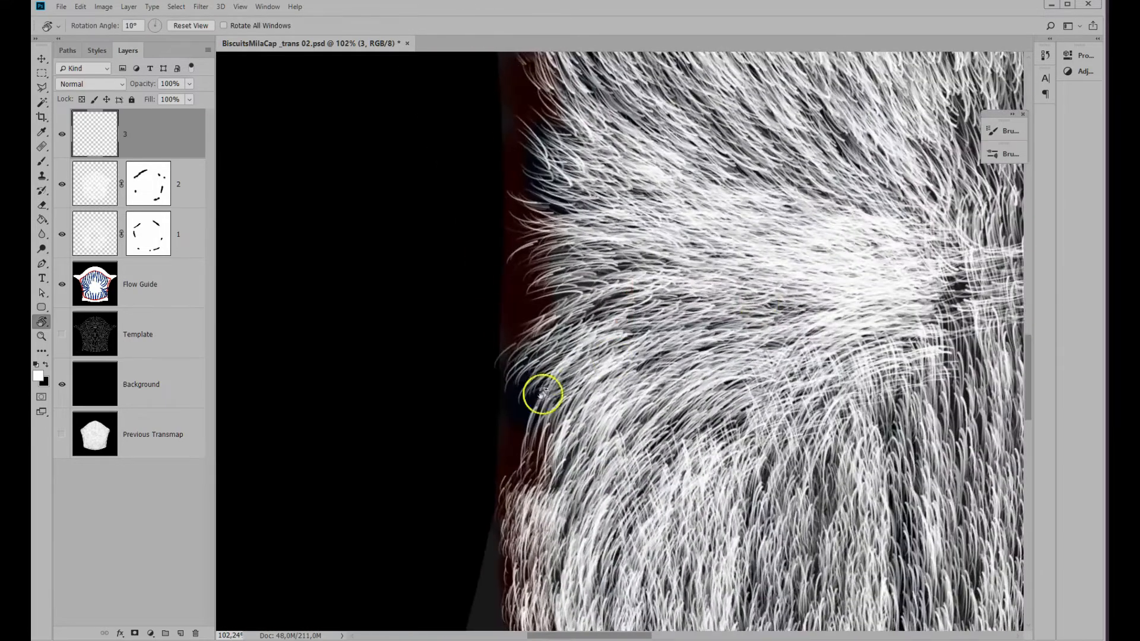
{"action": "key", "text": "b"}
{"action": "left_click_drag", "start_coordinate": [527, 466], "coordinate": [550, 466]}
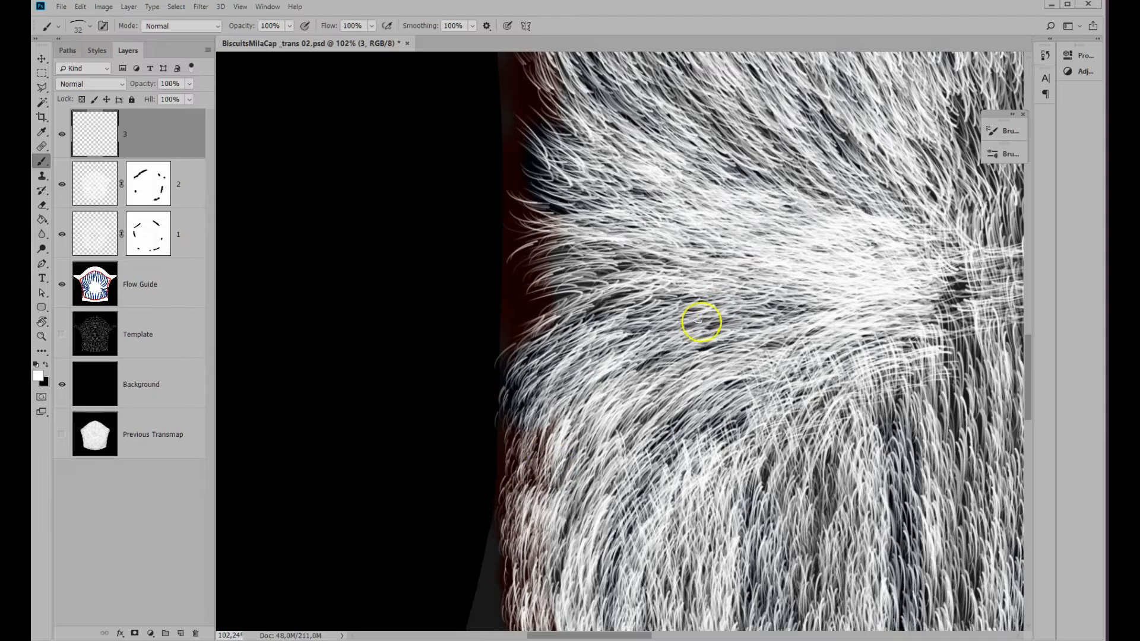
{"action": "key", "text": "r"}
{"action": "mouse_move", "coordinate": [703, 318]}
{"action": "left_mouse_down"}
{"action": "mouse_move", "coordinate": [581, 275]}
{"action": "mouse_move", "coordinate": [522, 394]}
{"action": "left_mouse_up"}
{"action": "key", "text": "b"}
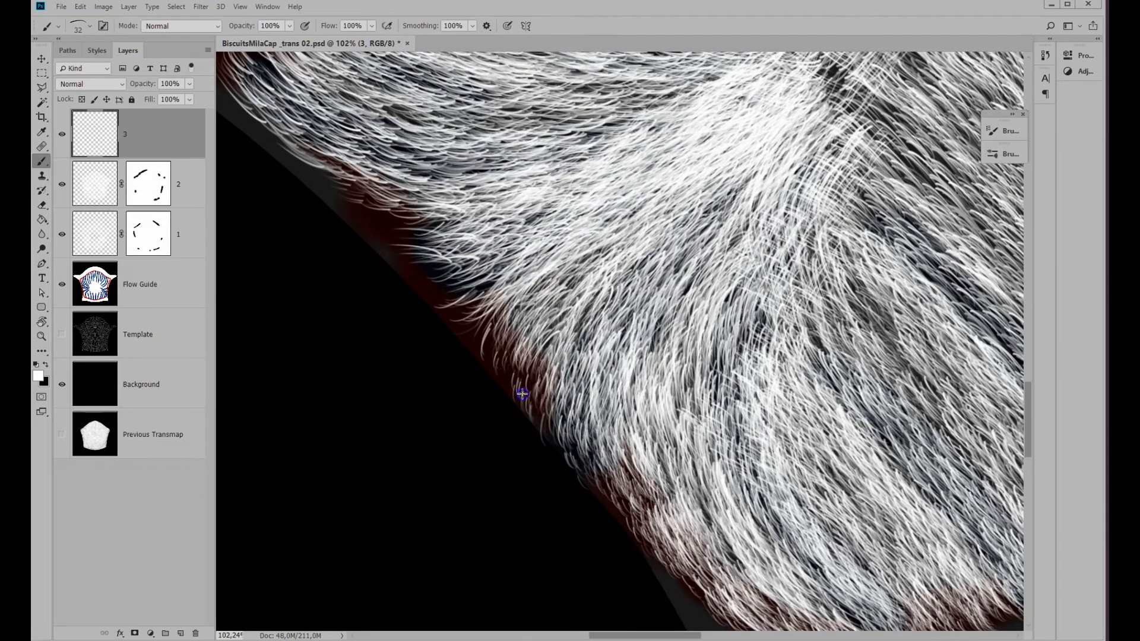
- Adjust the brush and fill the rest of the second ear cutout edge with short hairs up to the temple corner
{"action": "key", "text": "r"}
{"action": "left_click_drag", "start_coordinate": [532, 255], "coordinate": [545, 363]}
{"action": "key", "text": "b"}
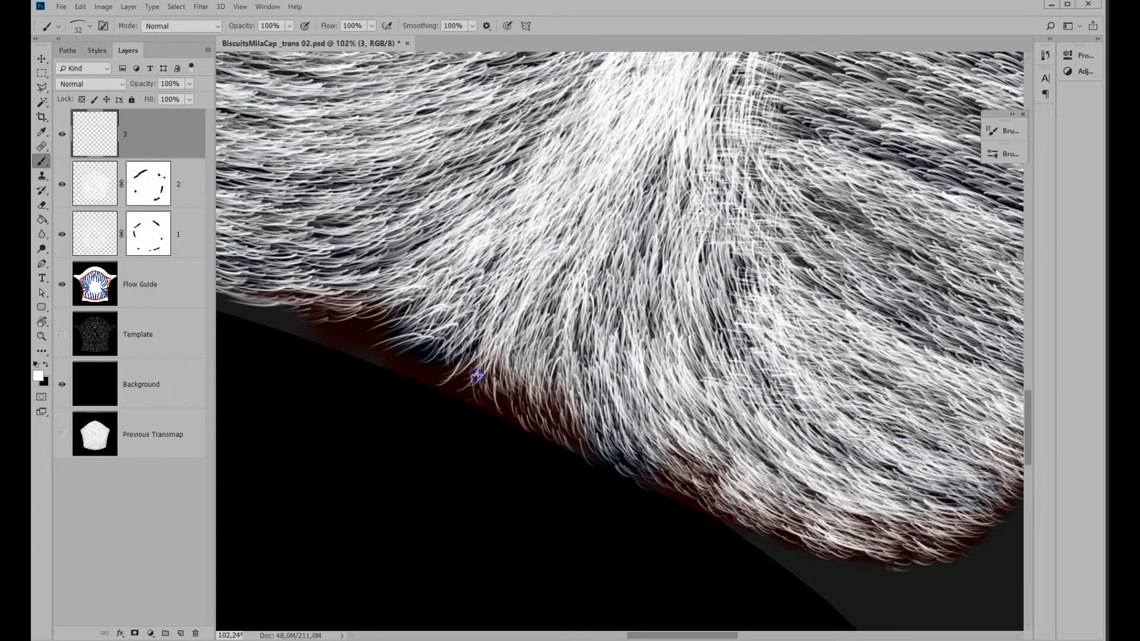
{"action": "left_click", "coordinate": [991, 130]}
{"action": "mouse_move", "coordinate": [457, 321]}
{"action": "left_mouse_down"}
{"action": "mouse_move", "coordinate": [415, 364]}
{"action": "mouse_move", "coordinate": [356, 315]}
{"action": "mouse_move", "coordinate": [404, 294]}
{"action": "mouse_move", "coordinate": [318, 304]}
{"action": "left_mouse_up"}
{"action": "mouse_move", "coordinate": [396, 263]}
{"action": "left_mouse_down"}
{"action": "mouse_move", "coordinate": [445, 277]}
{"action": "mouse_move", "coordinate": [348, 267]}
{"action": "mouse_move", "coordinate": [735, 351]}
{"action": "left_mouse_up"}
{"action": "mouse_move", "coordinate": [727, 392]}
{"action": "left_mouse_down"}
{"action": "mouse_move", "coordinate": [625, 364]}
{"action": "mouse_move", "coordinate": [532, 310]}
{"action": "mouse_move", "coordinate": [404, 281]}
{"action": "mouse_move", "coordinate": [311, 231]}
{"action": "mouse_move", "coordinate": [497, 344]}
{"action": "mouse_move", "coordinate": [523, 334]}
{"action": "mouse_move", "coordinate": [332, 285]}
{"action": "mouse_move", "coordinate": [471, 295]}
{"action": "mouse_move", "coordinate": [582, 284]}
{"action": "mouse_move", "coordinate": [324, 232]}
{"action": "mouse_move", "coordinate": [380, 297]}
{"action": "mouse_move", "coordinate": [334, 260]}
{"action": "left_mouse_up"}
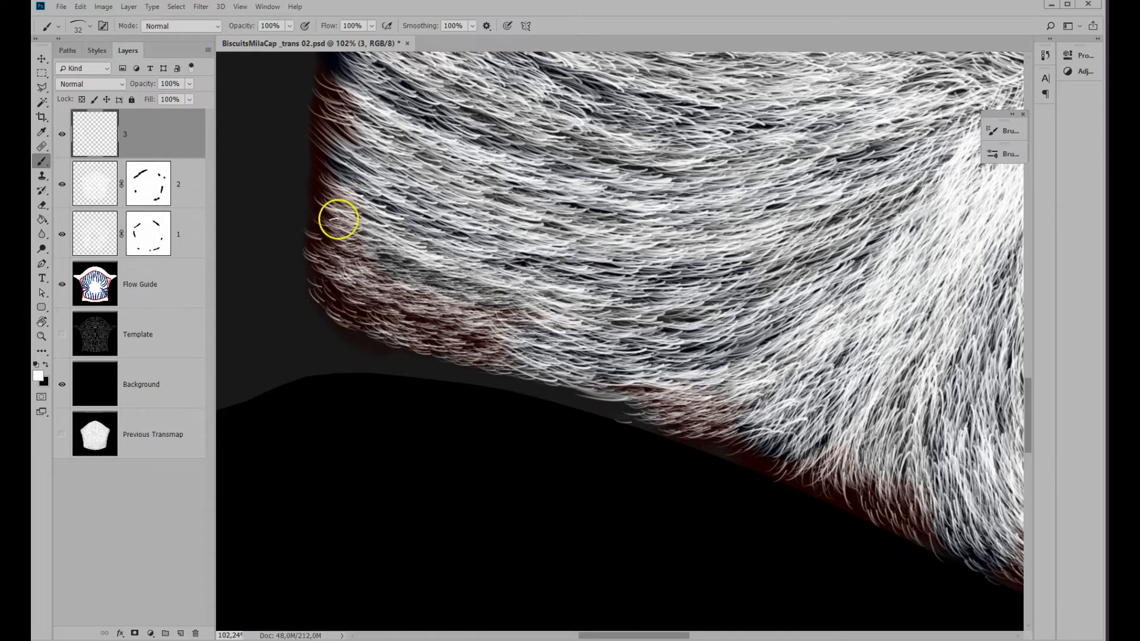
- Paint short hairs around the temple corner and along the first half of the front hairline
{"action": "mouse_move", "coordinate": [338, 219]}
{"action": "left_mouse_down"}
{"action": "mouse_move", "coordinate": [412, 204]}
{"action": "mouse_move", "coordinate": [465, 434]}
{"action": "left_mouse_up"}
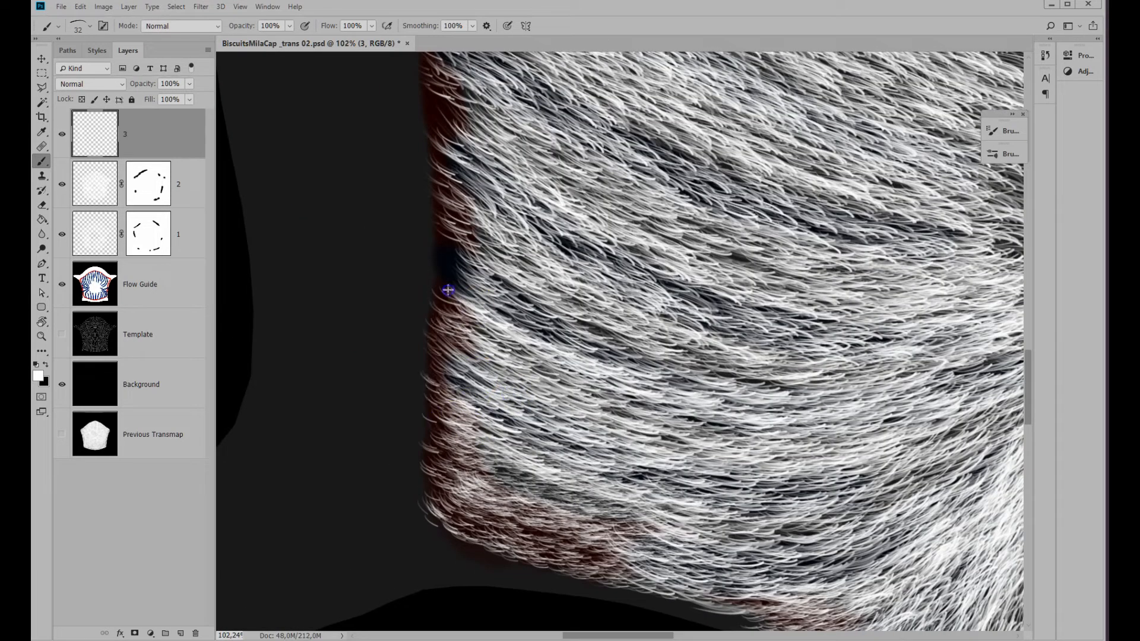
{"action": "left_click_drag", "start_coordinate": [555, 194], "coordinate": [609, 393]}
{"action": "left_click_drag", "start_coordinate": [517, 398], "coordinate": [487, 380]}
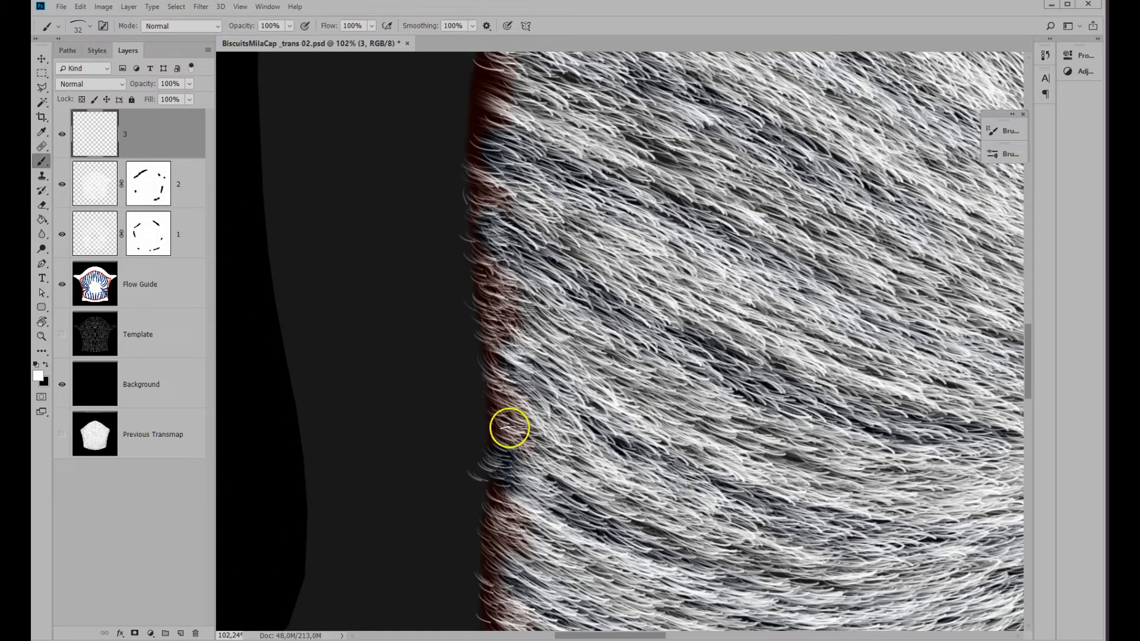
{"action": "left_click_drag", "start_coordinate": [546, 201], "coordinate": [607, 488]}
{"action": "key", "text": "r"}
{"action": "mouse_move", "coordinate": [651, 310]}
{"action": "left_mouse_down"}
{"action": "mouse_move", "coordinate": [606, 306]}
{"action": "mouse_move", "coordinate": [624, 302]}
{"action": "left_mouse_up"}
{"action": "left_click_drag", "start_coordinate": [605, 442], "coordinate": [589, 361]}
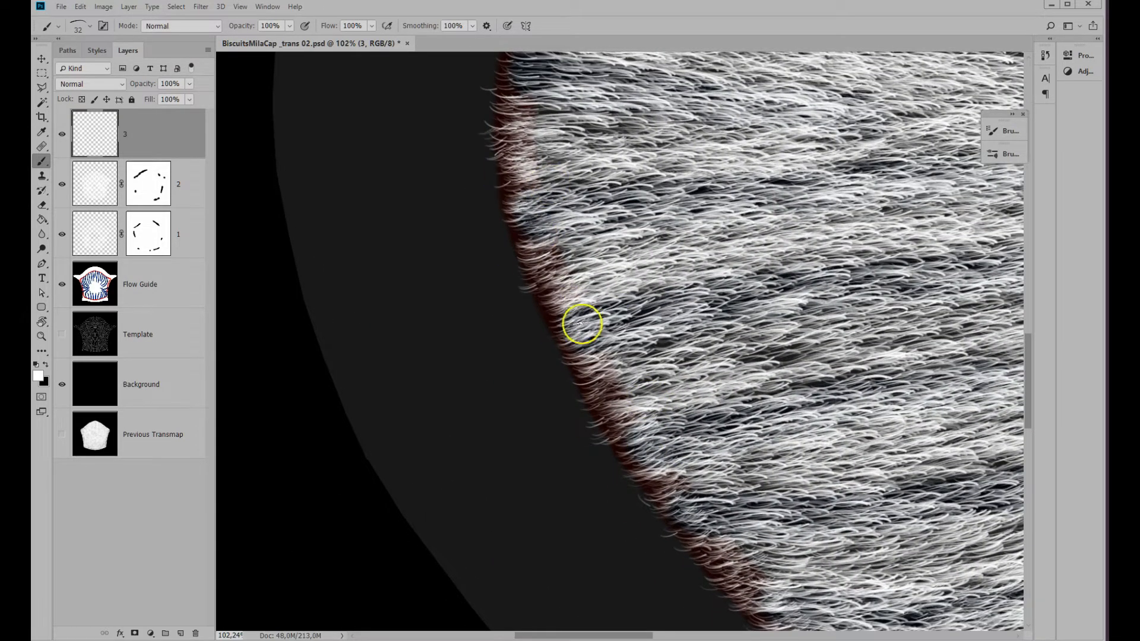
- Paint short hairs along the remaining front hairline to the opposite temple corner
{"action": "key", "text": "r"}
{"action": "mouse_move", "coordinate": [569, 318]}
{"action": "left_mouse_down"}
{"action": "mouse_move", "coordinate": [602, 326]}
{"action": "mouse_move", "coordinate": [654, 263]}
{"action": "mouse_move", "coordinate": [695, 303]}
{"action": "mouse_move", "coordinate": [599, 266]}
{"action": "mouse_move", "coordinate": [634, 273]}
{"action": "mouse_move", "coordinate": [533, 372]}
{"action": "mouse_move", "coordinate": [530, 418]}
{"action": "left_mouse_up"}
{"action": "key", "text": "b"}
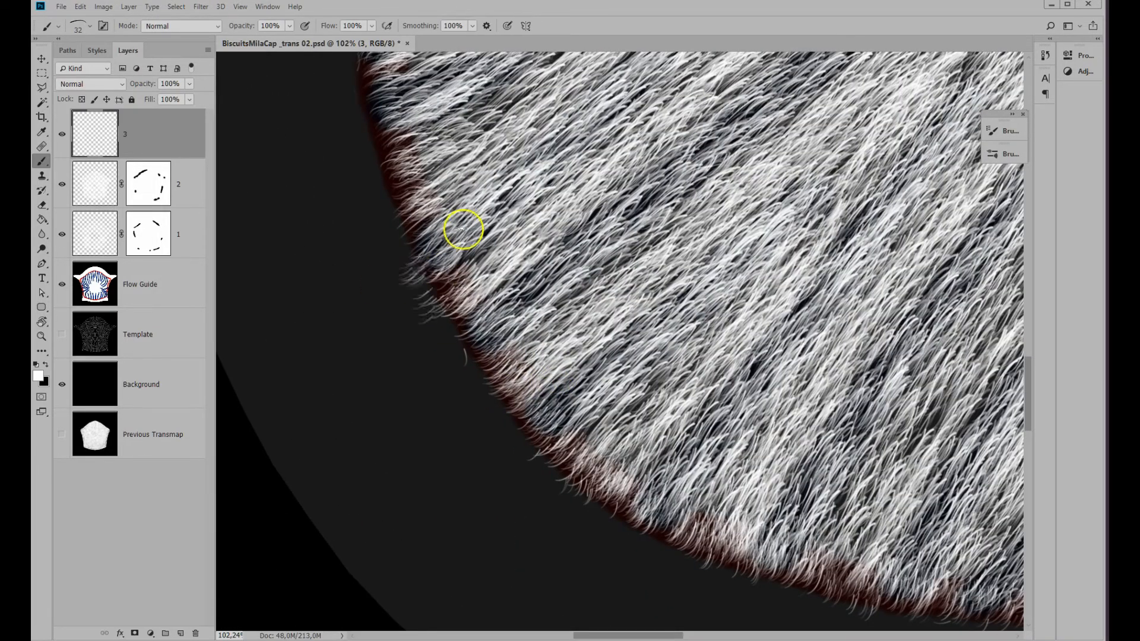
{"action": "left_click_drag", "start_coordinate": [476, 164], "coordinate": [583, 404]}
{"action": "left_click_drag", "start_coordinate": [484, 331], "coordinate": [510, 326]}
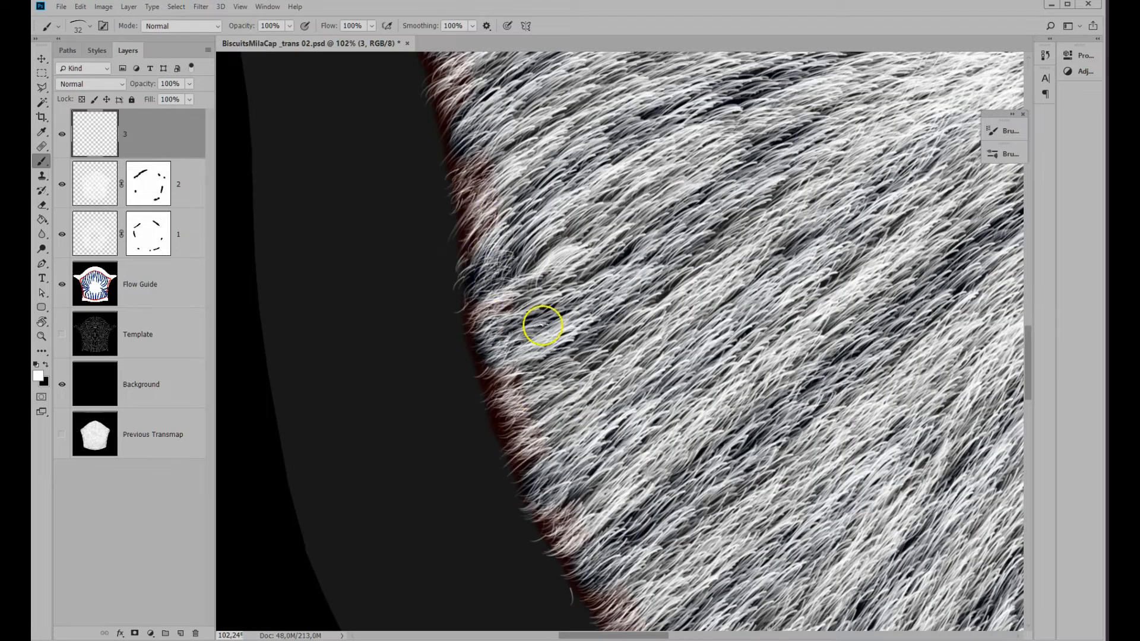
{"action": "left_click_drag", "start_coordinate": [457, 107], "coordinate": [519, 279]}
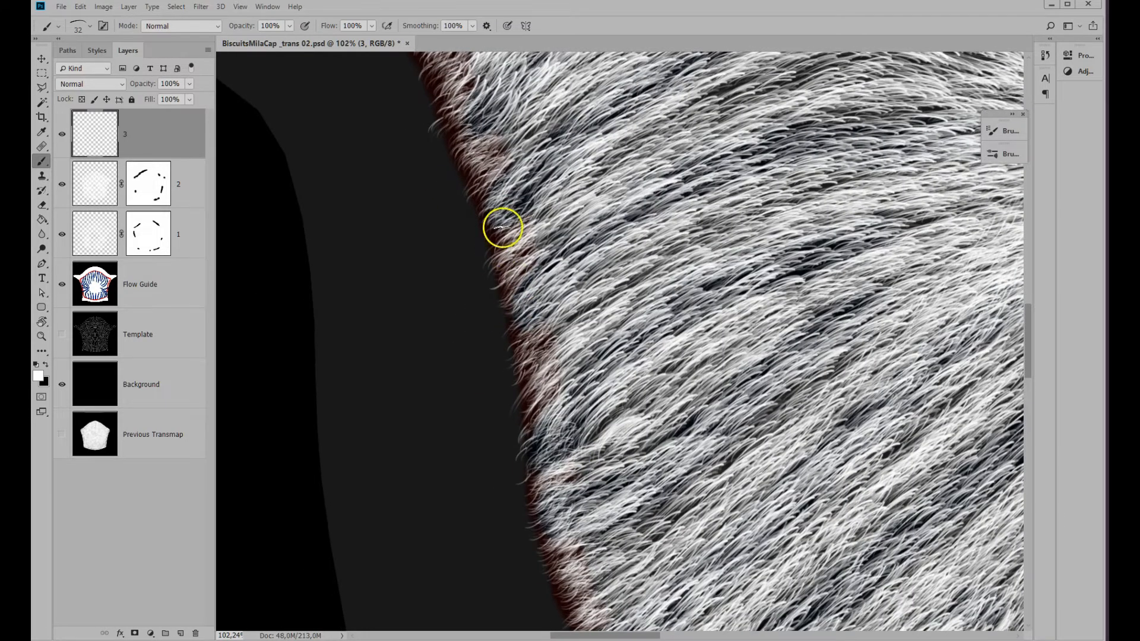
{"action": "left_click_drag", "start_coordinate": [406, 153], "coordinate": [580, 420]}
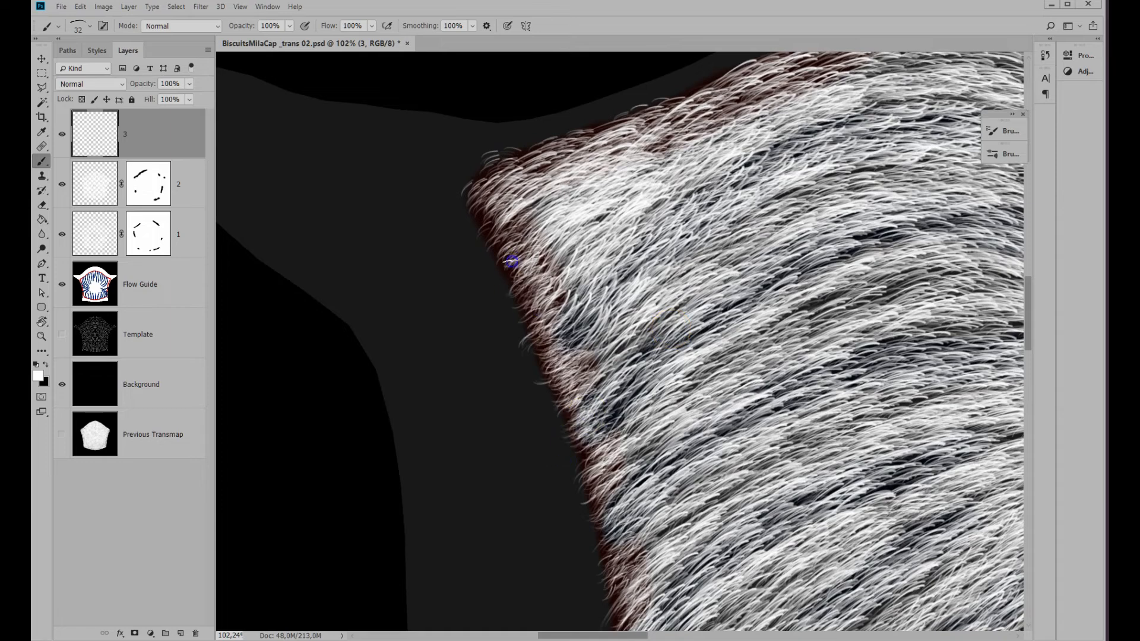
- Adjust the brush tip and paint short hairs from the opposite temple corner along the edge to the first ear cutout
{"action": "left_click_drag", "start_coordinate": [813, 197], "coordinate": [627, 382]}
{"action": "left_click", "coordinate": [656, 244]}
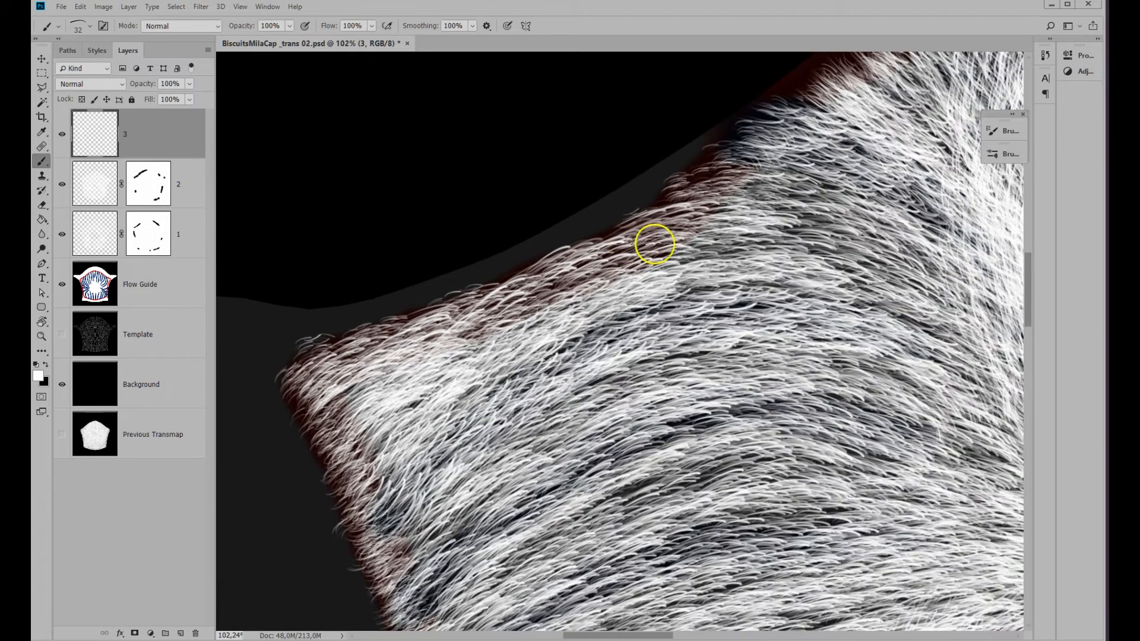
{"action": "left_click", "coordinate": [1008, 129]}
{"action": "left_click", "coordinate": [859, 244]}
{"action": "left_click_drag", "start_coordinate": [677, 237], "coordinate": [622, 254]}
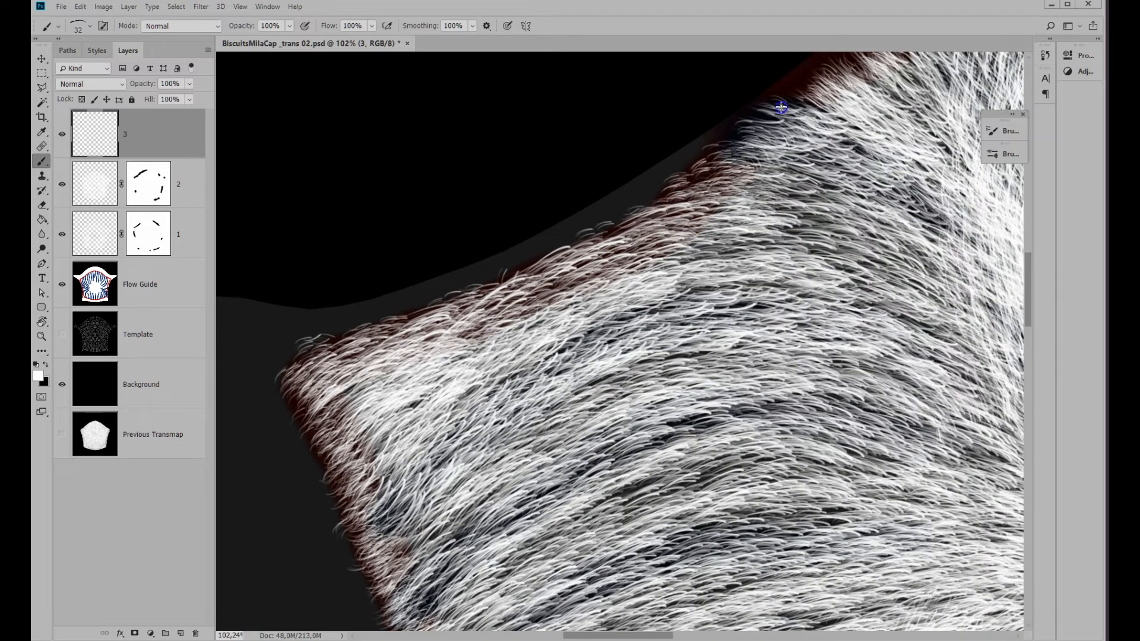
{"action": "left_click_drag", "start_coordinate": [781, 106], "coordinate": [673, 332]}
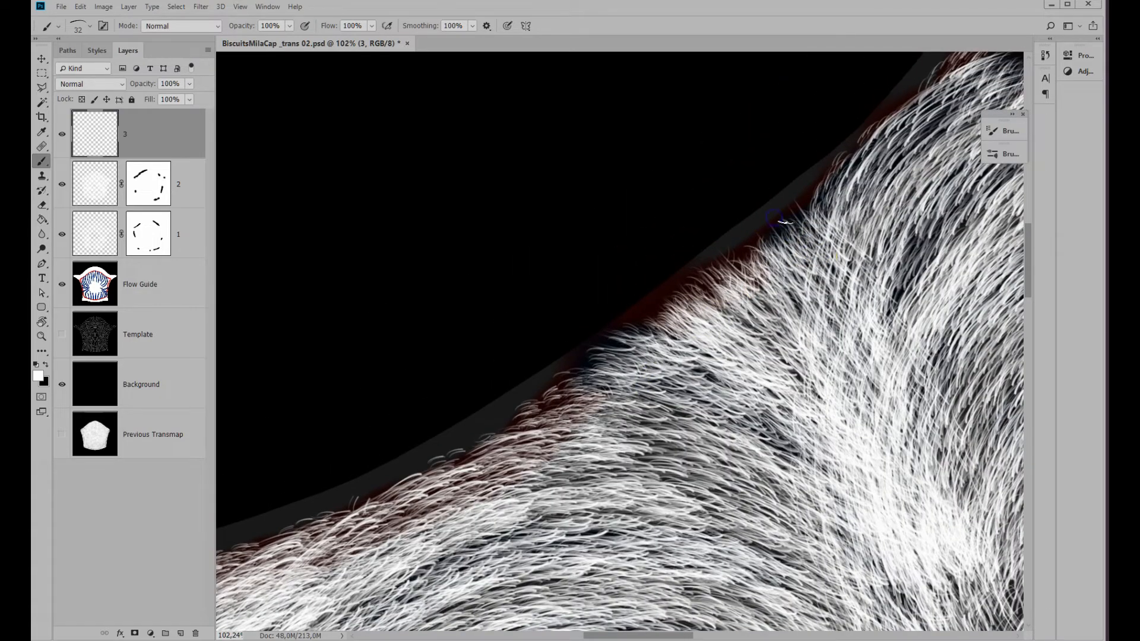
- Hide the Flow Guide layer, reset the canvas rotation with the whole cap in view, and add a new layer above layer 3
{"action": "key", "text": "z"}
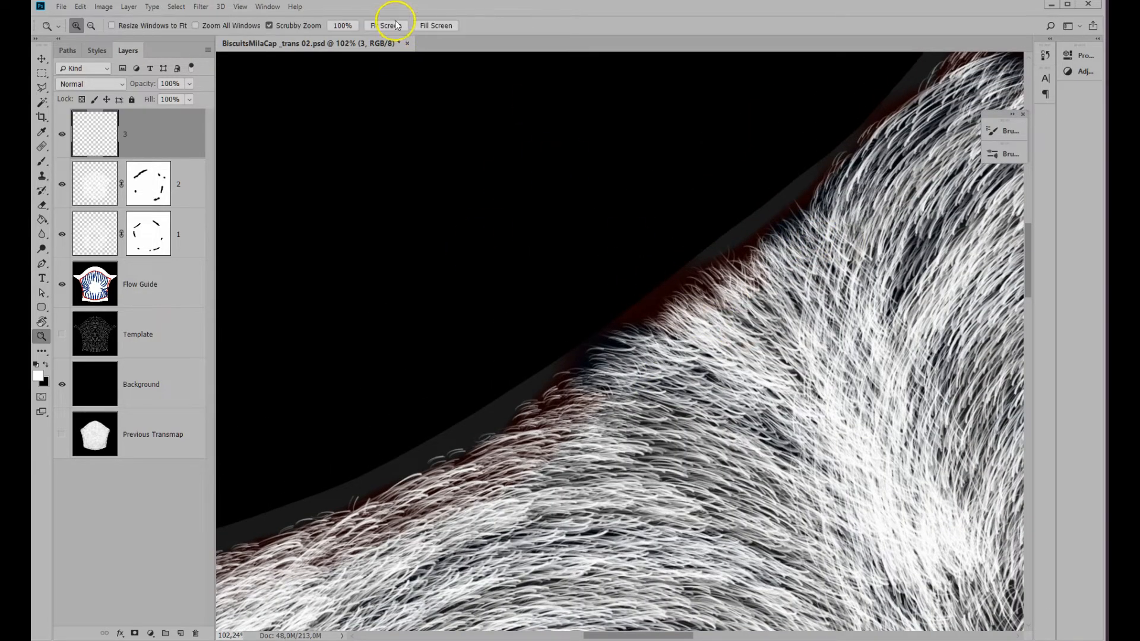
{"action": "left_click", "coordinate": [391, 25]}
{"action": "left_click", "coordinate": [338, 26]}
{"action": "left_click", "coordinate": [386, 25]}
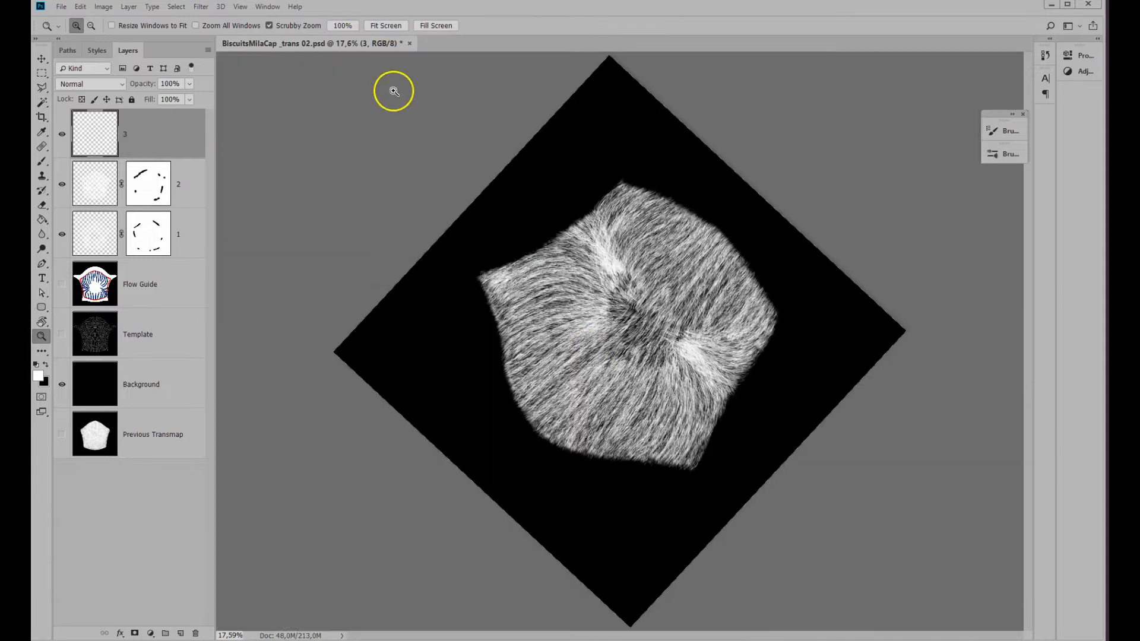
{"action": "key", "text": "r"}
{"action": "key", "text": "Escape"}
{"action": "left_click", "coordinate": [181, 634]}
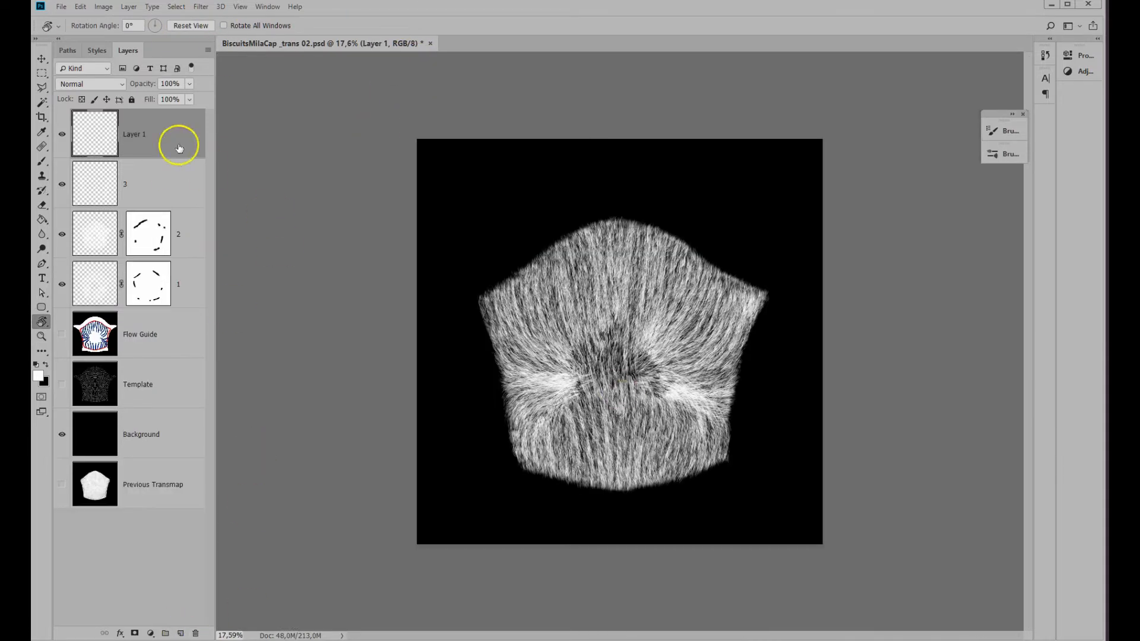
- Enlarge the hair brush to 90 px and paint denser hair over the crown, sides and nape on the new layer
{"action": "left_click", "coordinate": [1003, 155]}
{"action": "left_click", "coordinate": [822, 339]}
{"action": "left_click", "coordinate": [1003, 155]}
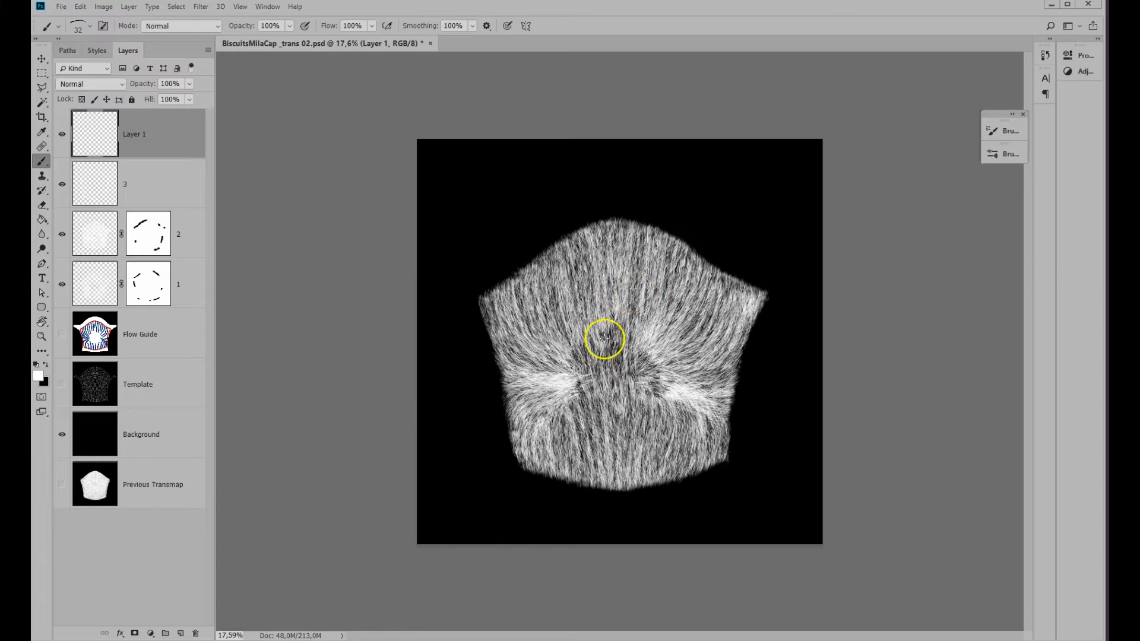
{"action": "scroll", "coordinate": [604, 339], "scroll_direction": "up", "scroll_amount": 4}
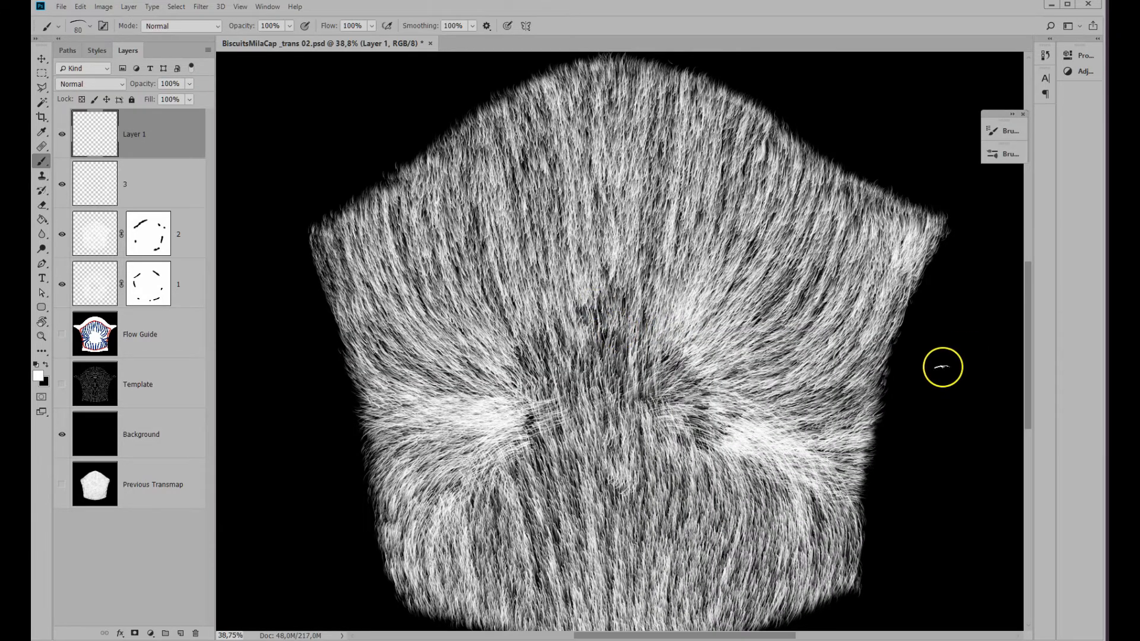
{"action": "key", "text": "]"}
{"action": "mouse_move", "coordinate": [585, 308]}
{"action": "left_mouse_down"}
{"action": "mouse_move", "coordinate": [560, 427]}
{"action": "mouse_move", "coordinate": [580, 511]}
{"action": "mouse_move", "coordinate": [710, 349]}
{"action": "mouse_move", "coordinate": [544, 352]}
{"action": "mouse_move", "coordinate": [794, 362]}
{"action": "mouse_move", "coordinate": [583, 344]}
{"action": "mouse_move", "coordinate": [596, 300]}
{"action": "mouse_move", "coordinate": [565, 409]}
{"action": "mouse_move", "coordinate": [590, 183]}
{"action": "mouse_move", "coordinate": [557, 422]}
{"action": "mouse_move", "coordinate": [647, 448]}
{"action": "mouse_move", "coordinate": [802, 333]}
{"action": "mouse_move", "coordinate": [804, 428]}
{"action": "mouse_move", "coordinate": [618, 101]}
{"action": "mouse_move", "coordinate": [481, 188]}
{"action": "mouse_move", "coordinate": [394, 262]}
{"action": "mouse_move", "coordinate": [751, 203]}
{"action": "mouse_move", "coordinate": [427, 376]}
{"action": "mouse_move", "coordinate": [687, 150]}
{"action": "mouse_move", "coordinate": [645, 331]}
{"action": "mouse_move", "coordinate": [814, 300]}
{"action": "mouse_move", "coordinate": [740, 438]}
{"action": "mouse_move", "coordinate": [799, 412]}
{"action": "mouse_move", "coordinate": [603, 402]}
{"action": "left_mouse_up"}
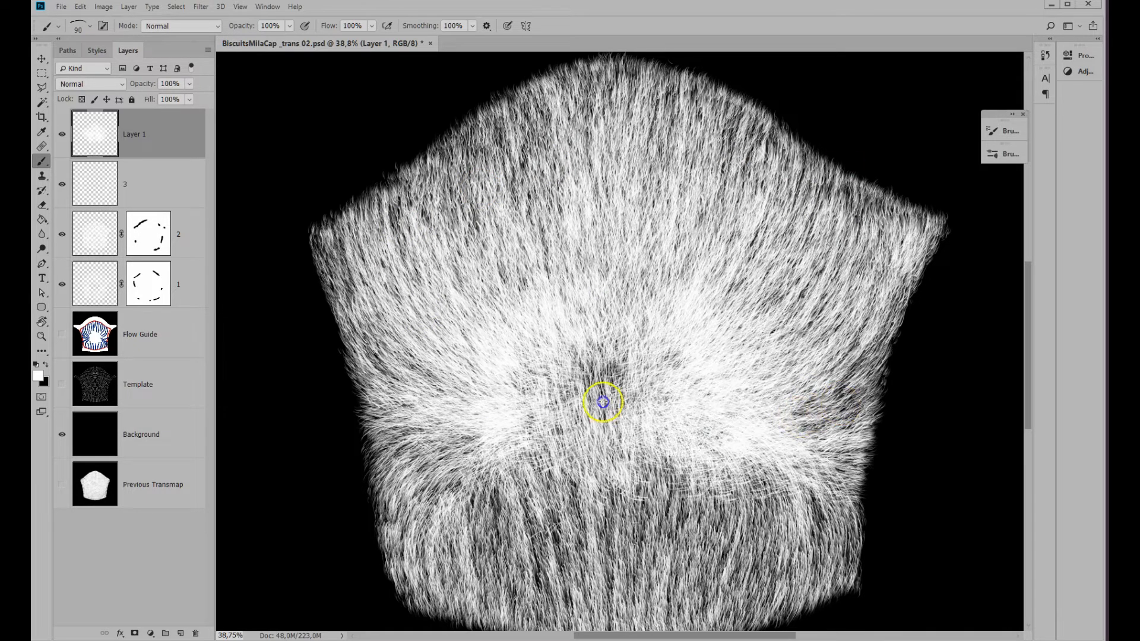
{"action": "mouse_move", "coordinate": [806, 410]}
{"action": "left_mouse_down"}
{"action": "mouse_move", "coordinate": [601, 550]}
{"action": "mouse_move", "coordinate": [473, 564]}
{"action": "mouse_move", "coordinate": [657, 334]}
{"action": "mouse_move", "coordinate": [816, 545]}
{"action": "mouse_move", "coordinate": [801, 540]}
{"action": "mouse_move", "coordinate": [746, 394]}
{"action": "mouse_move", "coordinate": [659, 517]}
{"action": "left_mouse_up"}
{"action": "mouse_move", "coordinate": [581, 616]}
{"action": "left_mouse_down"}
{"action": "mouse_move", "coordinate": [555, 473]}
{"action": "mouse_move", "coordinate": [696, 371]}
{"action": "mouse_move", "coordinate": [675, 445]}
{"action": "mouse_move", "coordinate": [506, 442]}
{"action": "mouse_move", "coordinate": [469, 369]}
{"action": "left_mouse_up"}
- Add a layer mask to the new layer and mask out stray hairs at the side edge with a round black brush
{"action": "left_click", "coordinate": [134, 634]}
{"action": "left_click", "coordinate": [1004, 154]}
{"action": "double_click", "coordinate": [827, 128]}
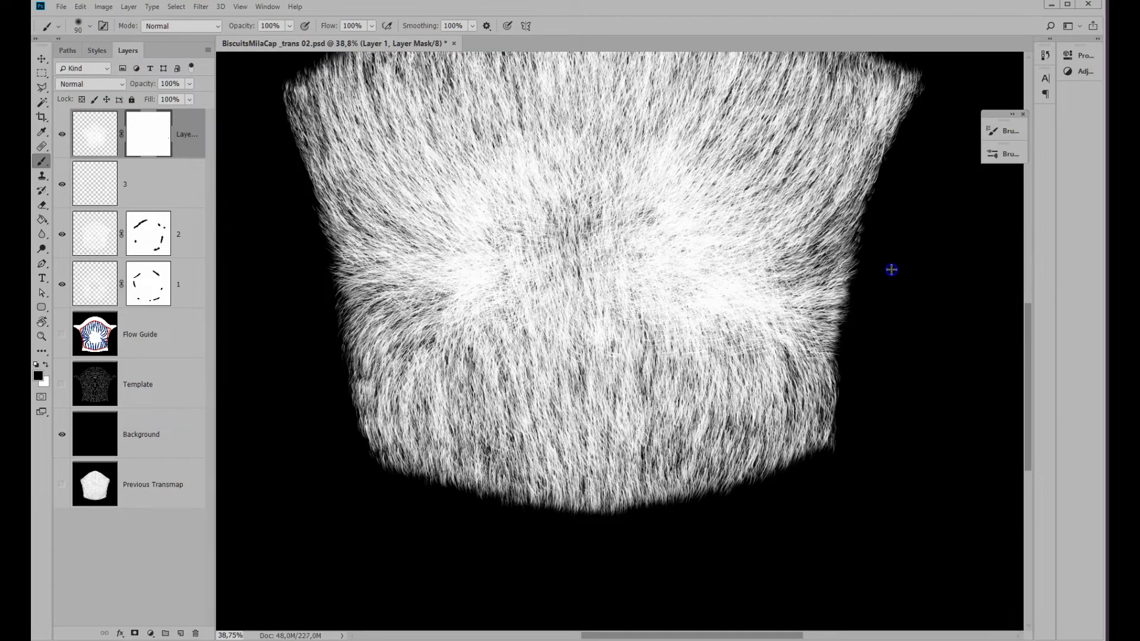
{"action": "left_click", "coordinate": [892, 269]}
{"action": "left_click_drag", "start_coordinate": [697, 235], "coordinate": [677, 455]}
{"action": "left_click_drag", "start_coordinate": [474, 429], "coordinate": [489, 355]}
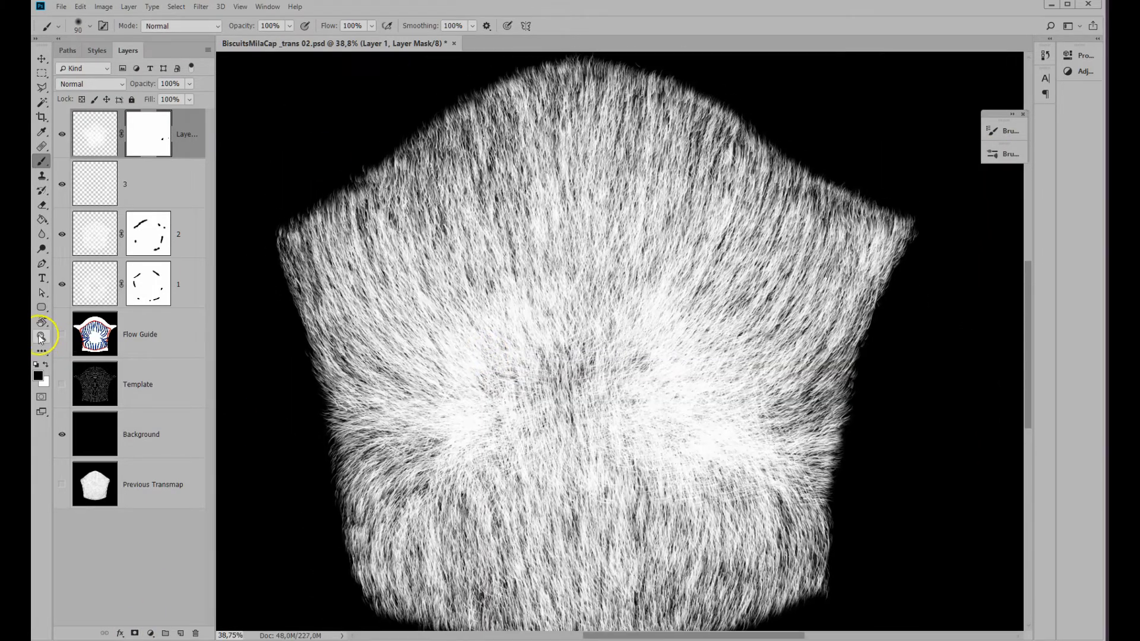
- Add a layer mask to layer 3 and mask out stray hairs along the front hairline with a 60 px round black brush
{"action": "double_click", "coordinate": [41, 337]}
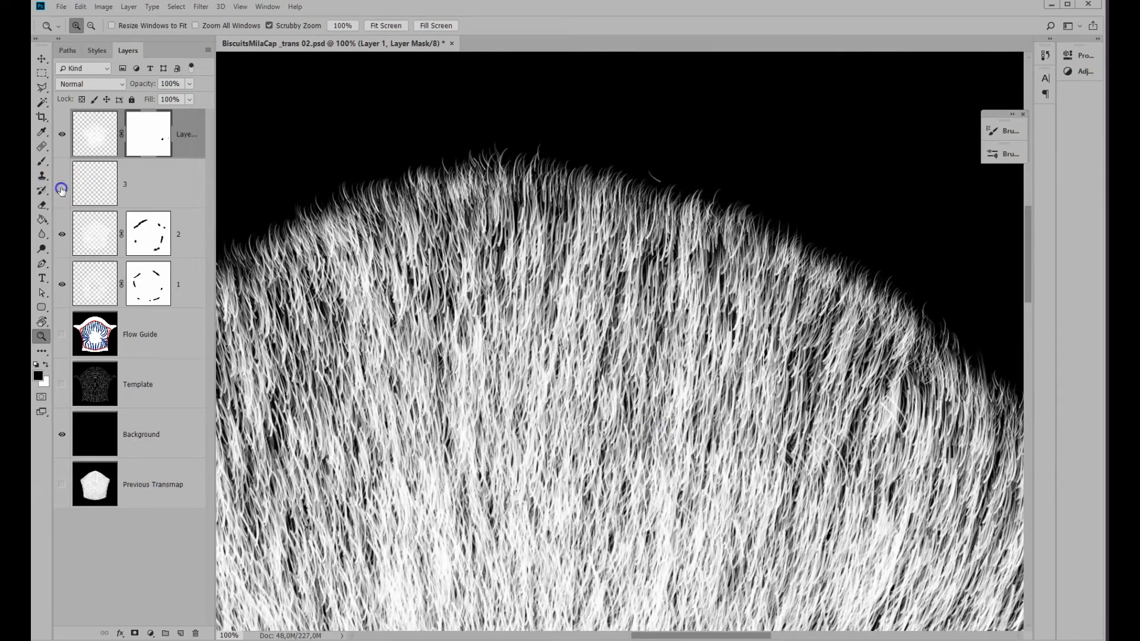
{"action": "left_click", "coordinate": [62, 189]}
{"action": "left_click", "coordinate": [145, 185]}
{"action": "left_click", "coordinate": [135, 633]}
{"action": "key", "text": "b"}
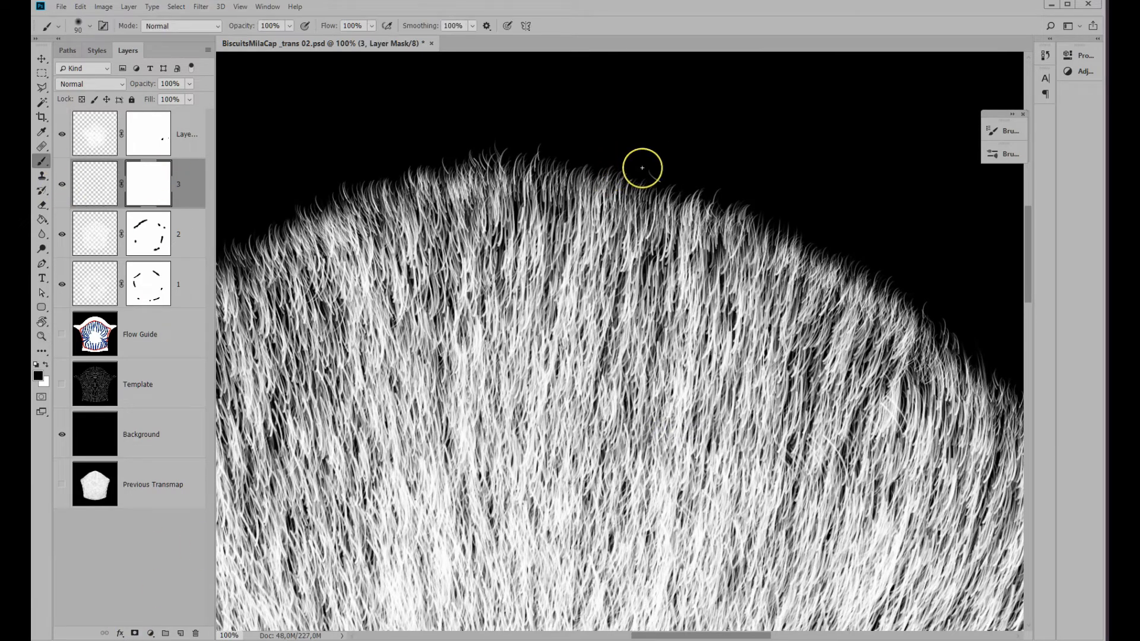
{"action": "left_click_drag", "start_coordinate": [491, 342], "coordinate": [703, 228]}
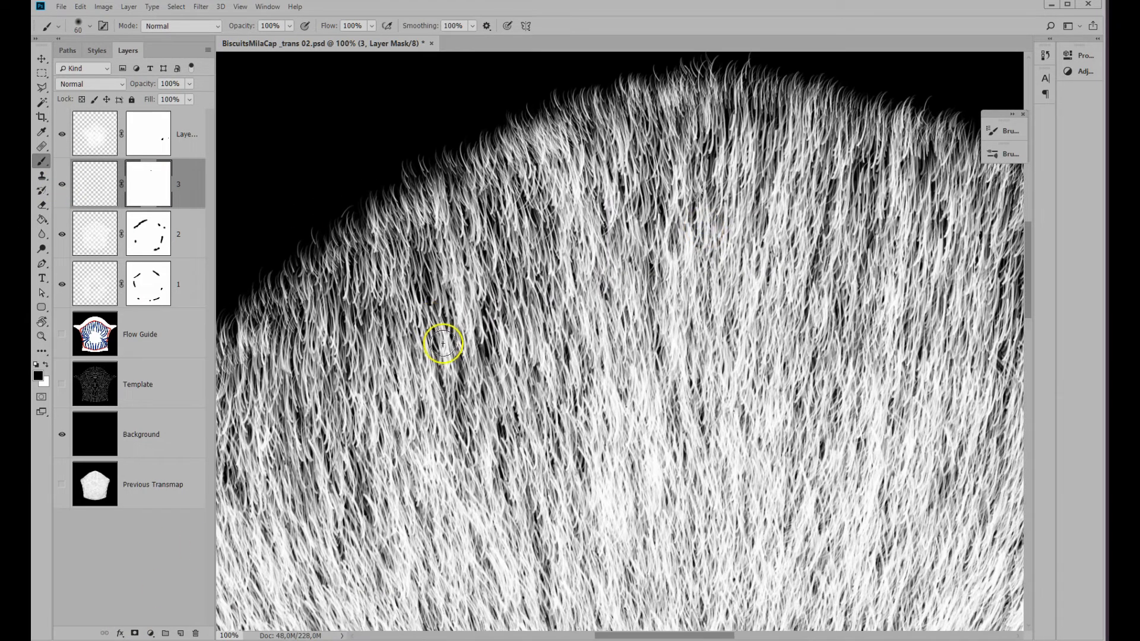
{"action": "left_click_drag", "start_coordinate": [446, 344], "coordinate": [659, 252]}
{"action": "left_click", "coordinate": [62, 185]}
{"action": "left_click", "coordinate": [62, 185]}
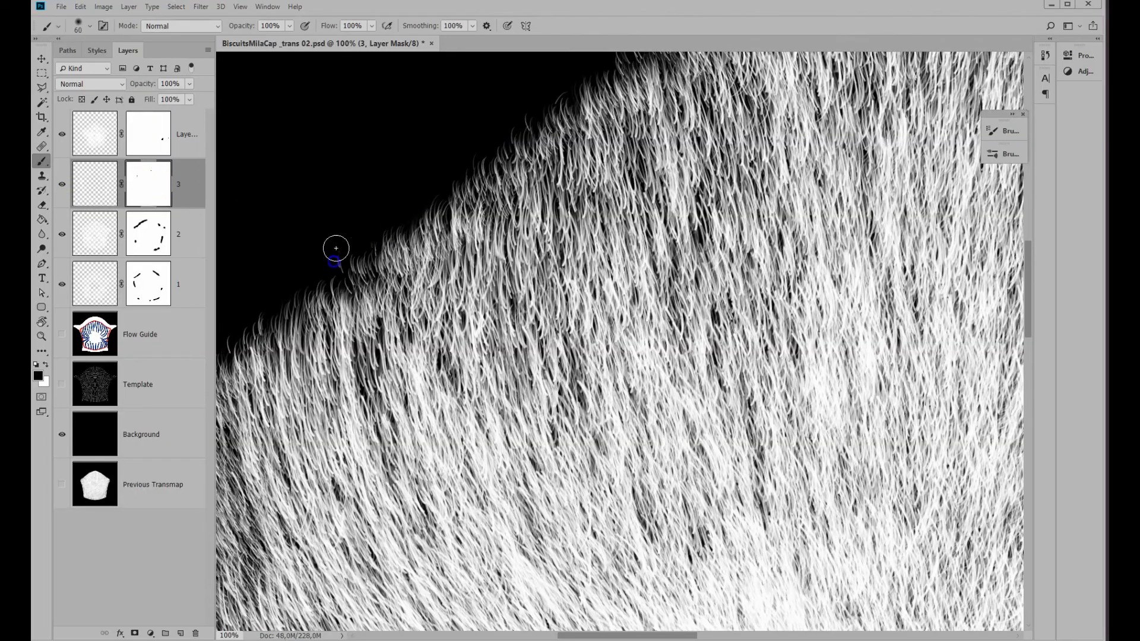
{"action": "left_click_drag", "start_coordinate": [343, 454], "coordinate": [496, 357]}
- Examine the nape, the side edges and the whole cap for remaining stray hairs
{"action": "left_click_drag", "start_coordinate": [606, 553], "coordinate": [415, 244]}
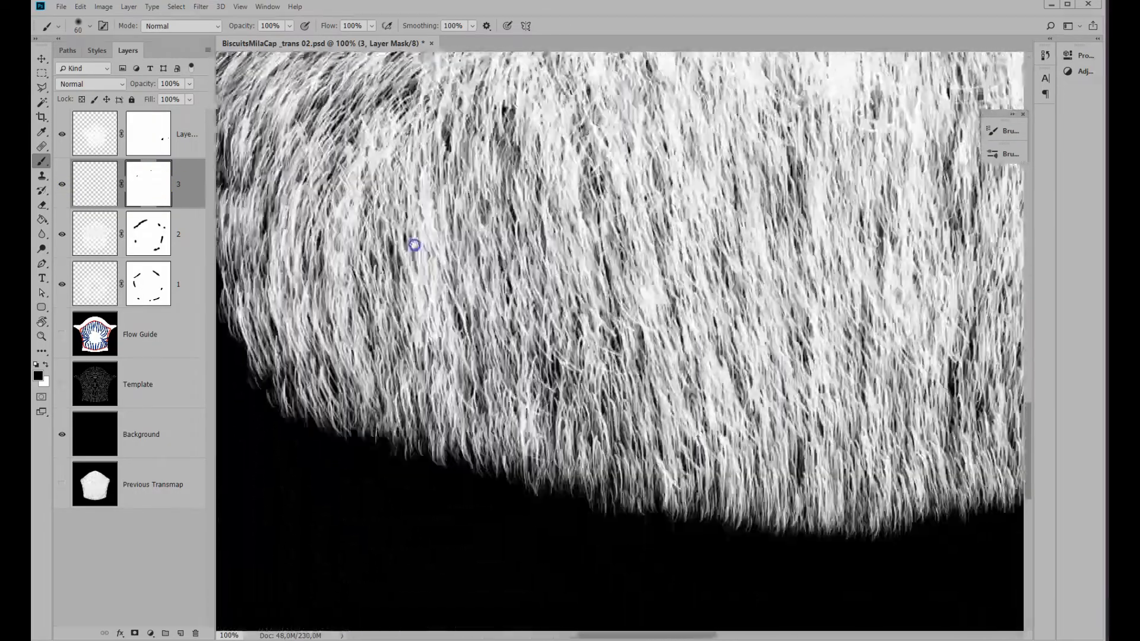
{"action": "left_click_drag", "start_coordinate": [755, 265], "coordinate": [430, 332]}
{"action": "left_click_drag", "start_coordinate": [787, 134], "coordinate": [574, 463]}
{"action": "left_click_drag", "start_coordinate": [648, 107], "coordinate": [641, 410]}
{"action": "left_click_drag", "start_coordinate": [428, 101], "coordinate": [538, 263]}
{"action": "key", "text": "z"}
{"action": "left_click", "coordinate": [386, 26]}
{"action": "mouse_move", "coordinate": [580, 354]}
{"action": "left_mouse_down"}
{"action": "mouse_move", "coordinate": [639, 347]}
{"action": "mouse_move", "coordinate": [575, 338]}
{"action": "left_mouse_up"}
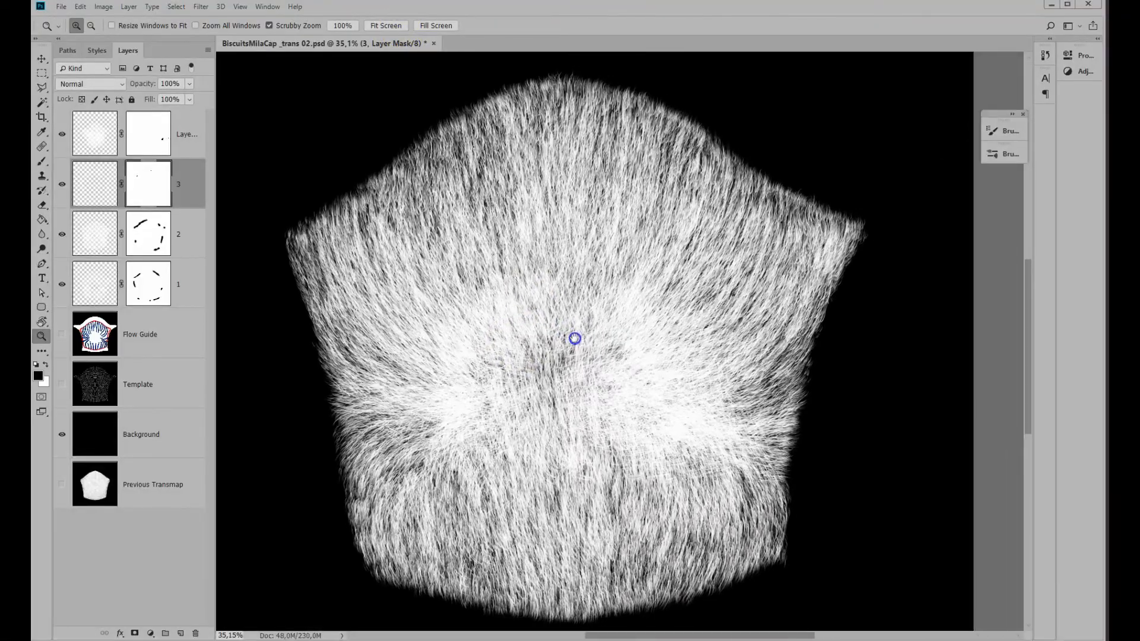